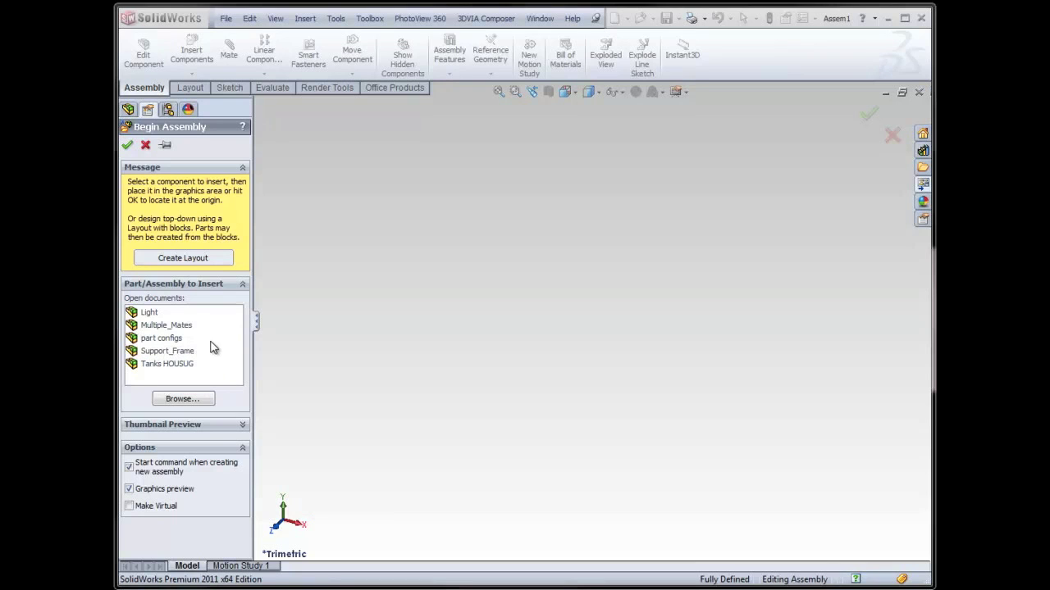
- Insert the Light assembly as the first component, located at the new assembly's origin
click(151, 315)
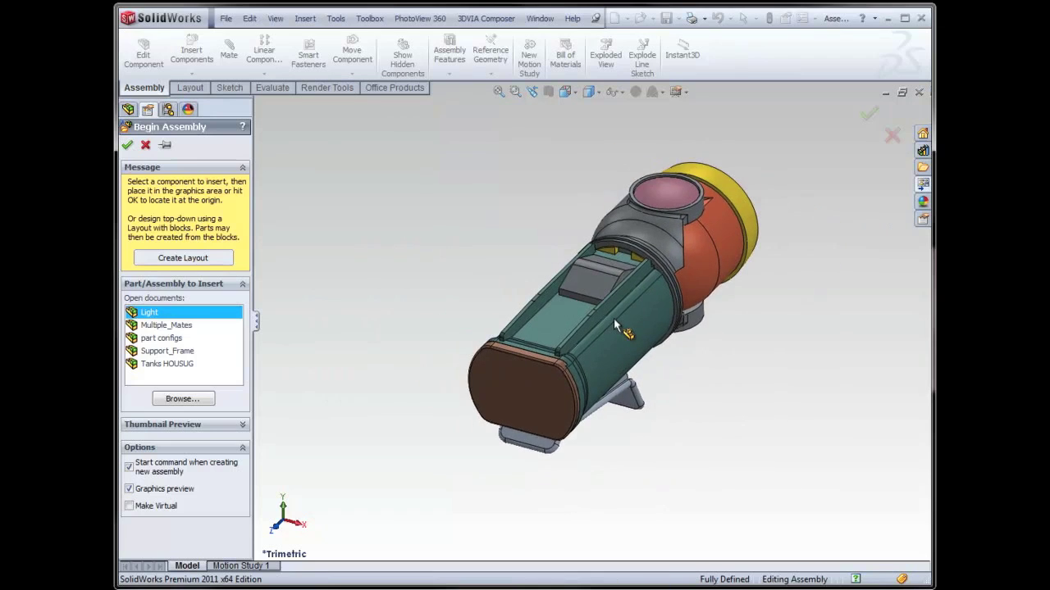
click(128, 146)
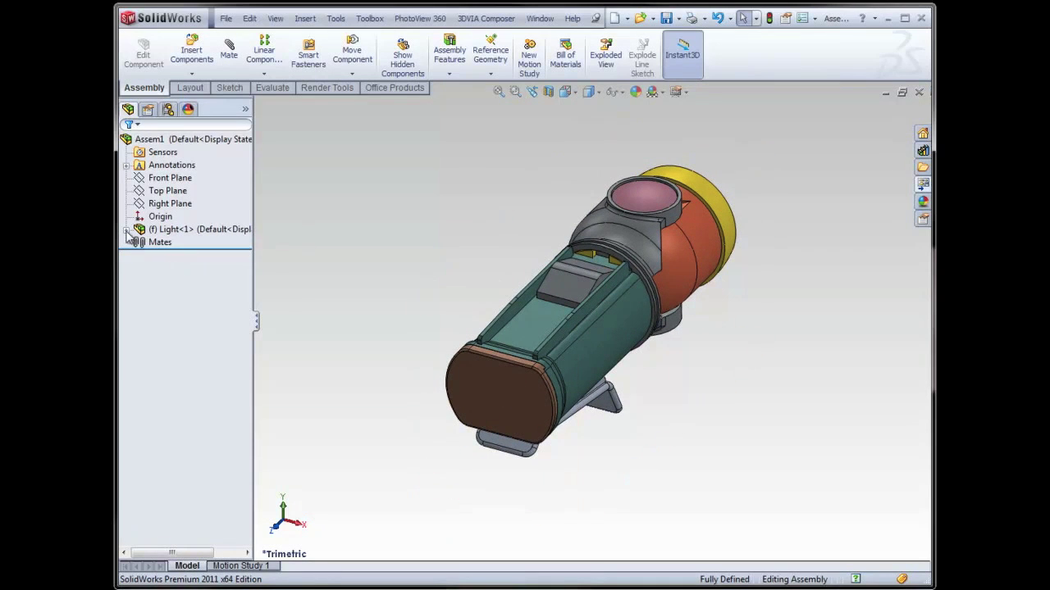
- Compare the origin and the Right and Top planes of the Light component with those of the parent assembly
click(127, 230)
click(174, 306)
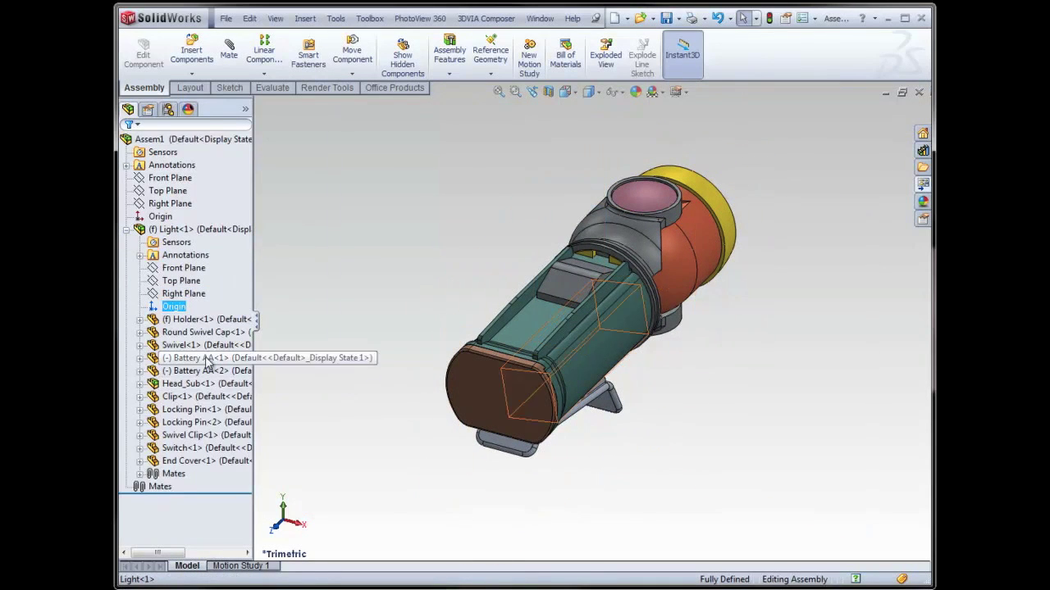
click(174, 306)
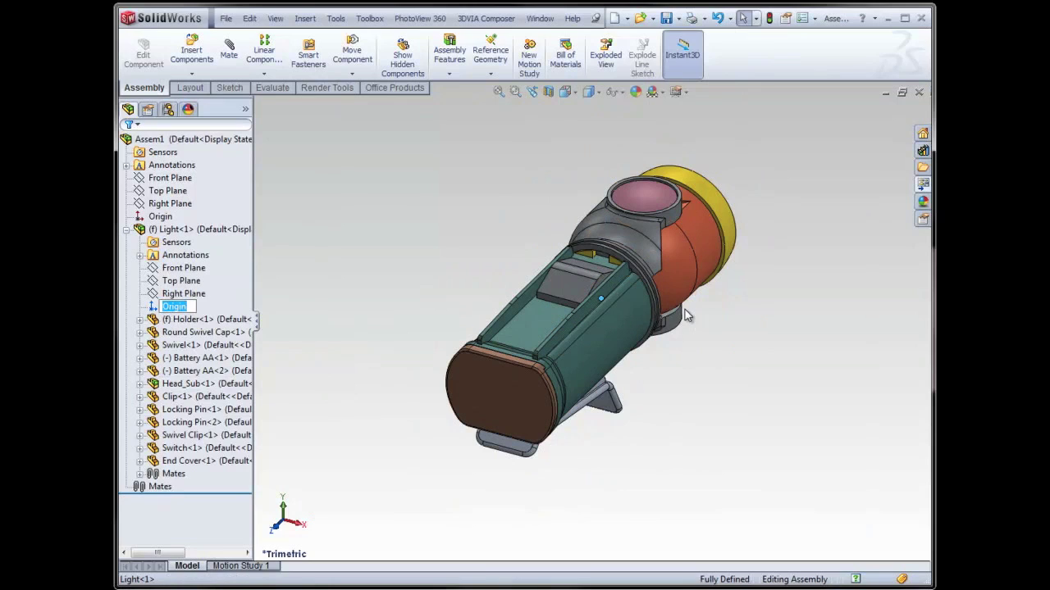
click(170, 204)
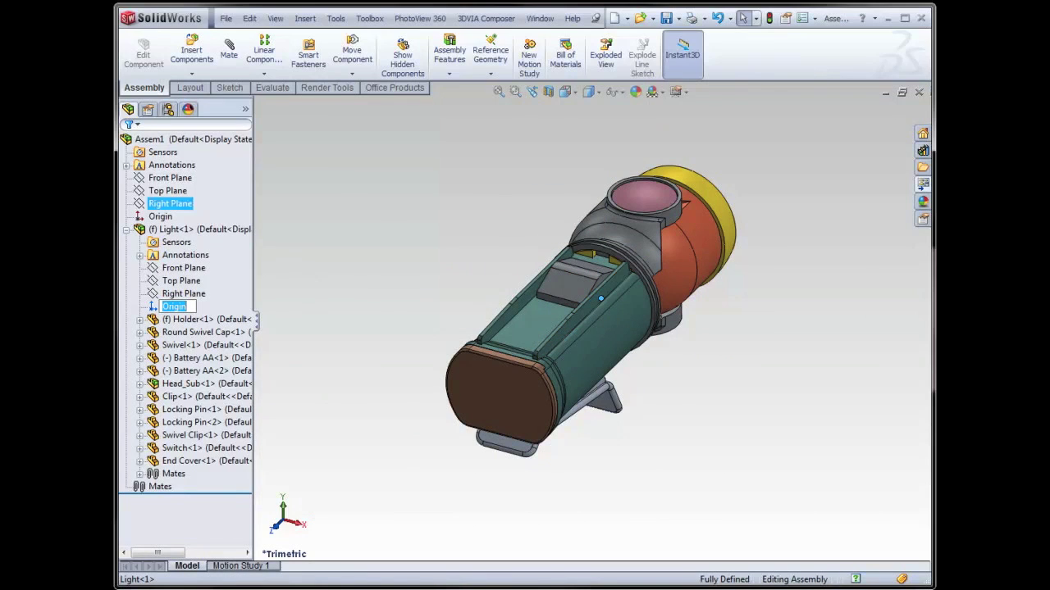
ctrl+click(162, 216)
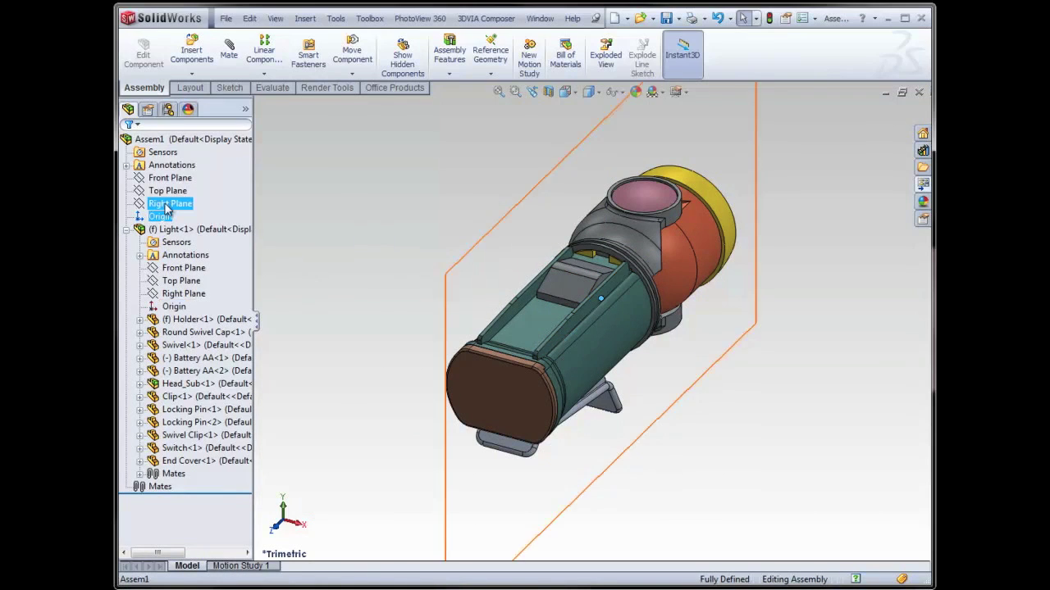
click(187, 295)
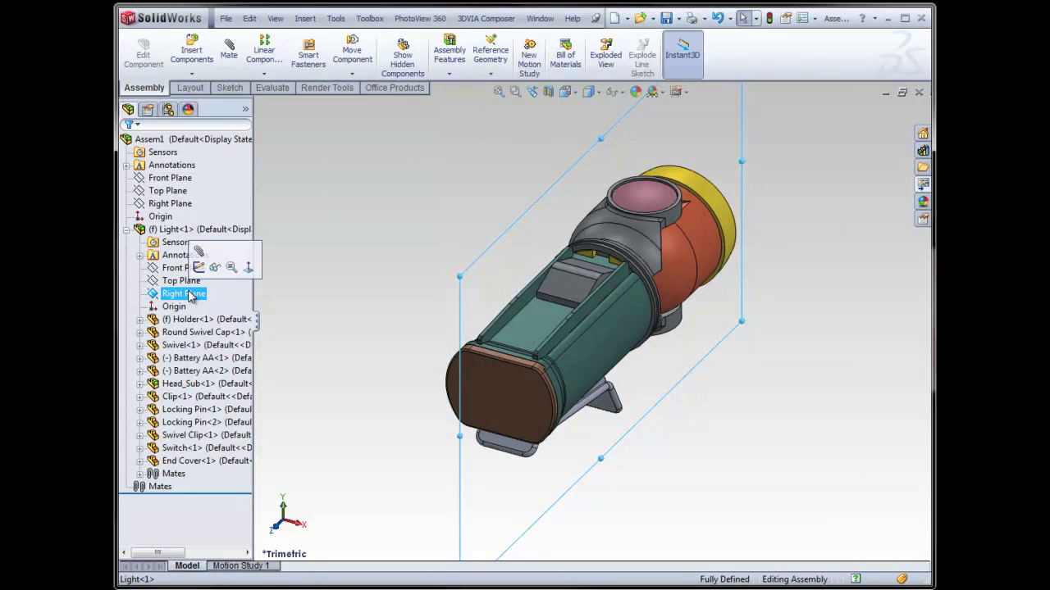
ctrl+click(173, 281)
click(190, 229)
click(168, 191)
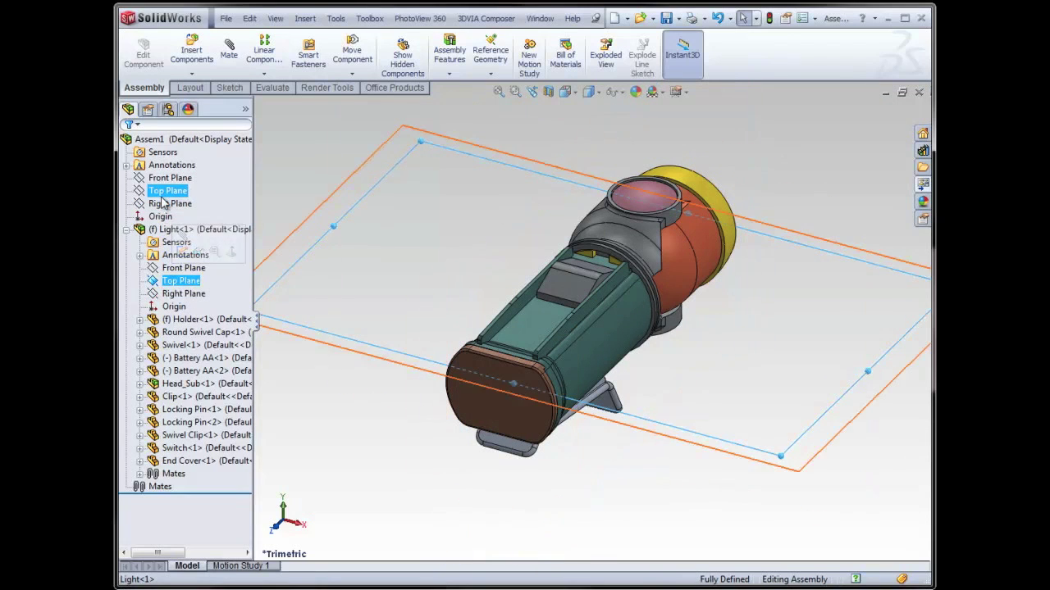
click(385, 457)
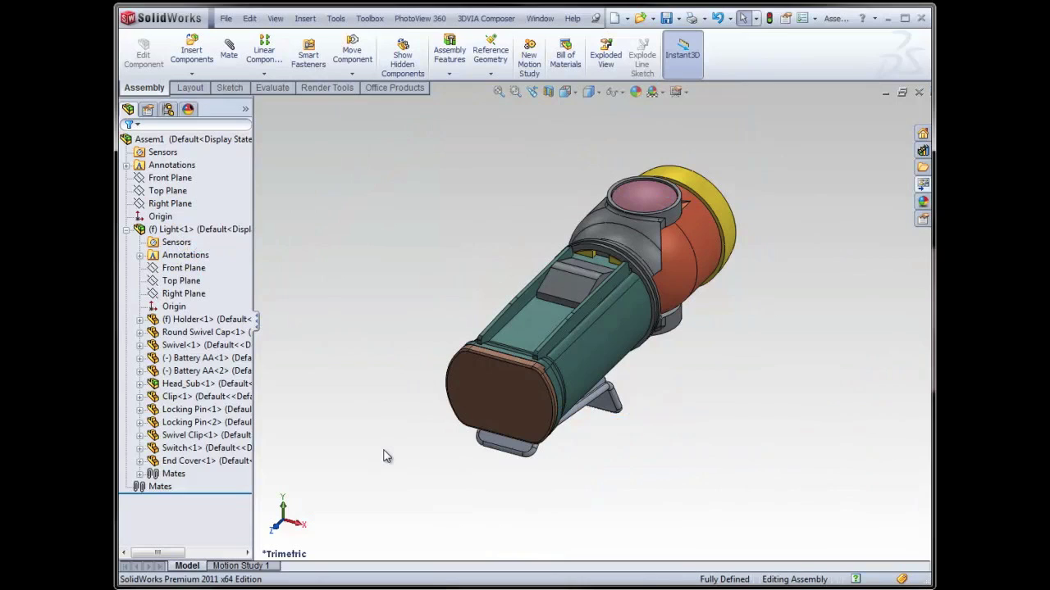
click(126, 230)
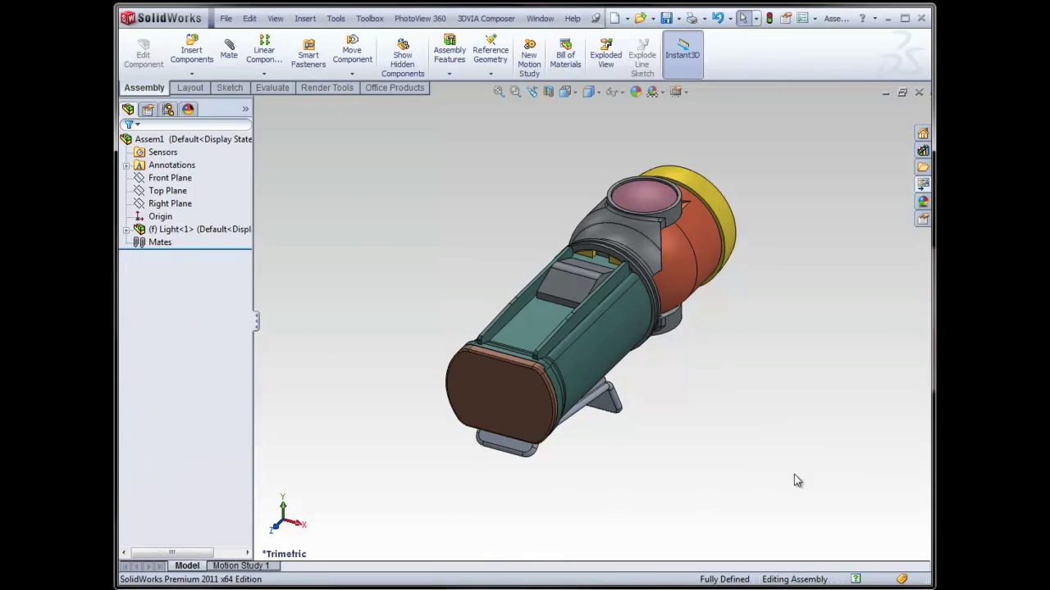
- Close the new assembly without saving and return to the Support_Frame assembly
click(917, 96)
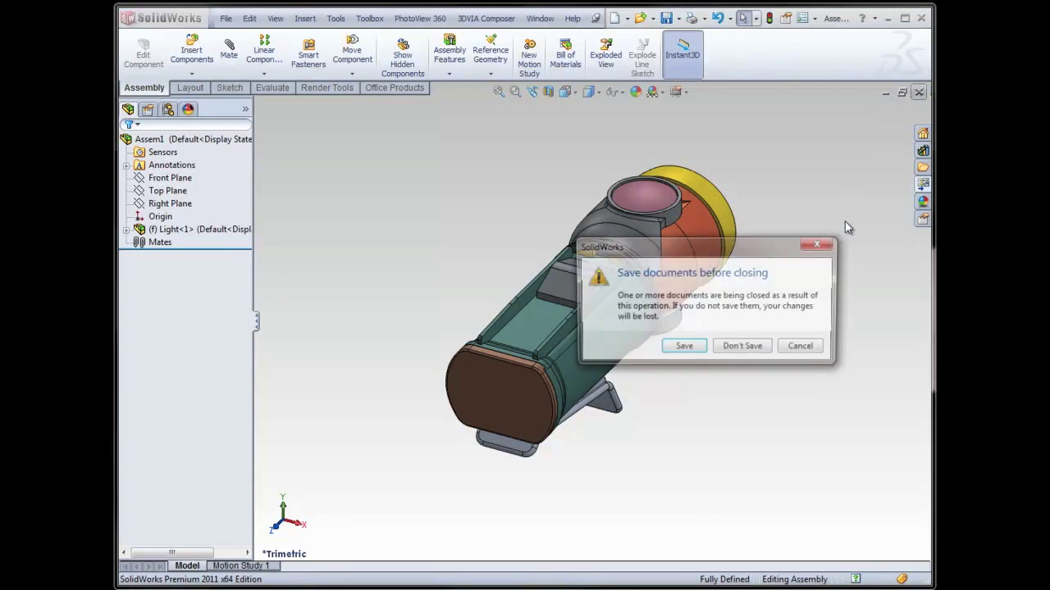
click(743, 348)
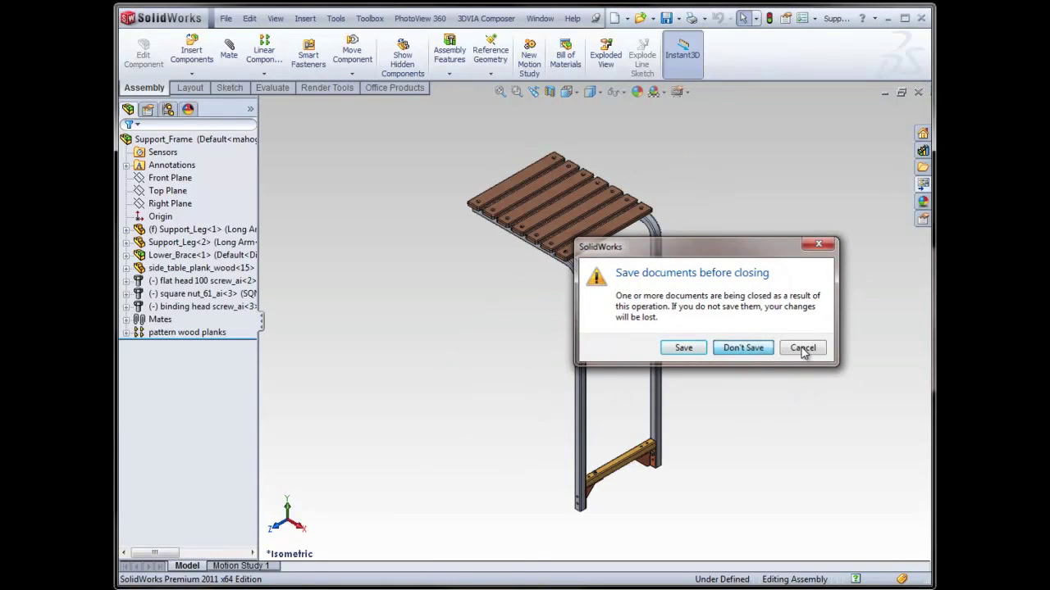
click(743, 347)
- Start a new exploded view for the Default configuration of Support_Frame
scroll(666, 334, down, 2)
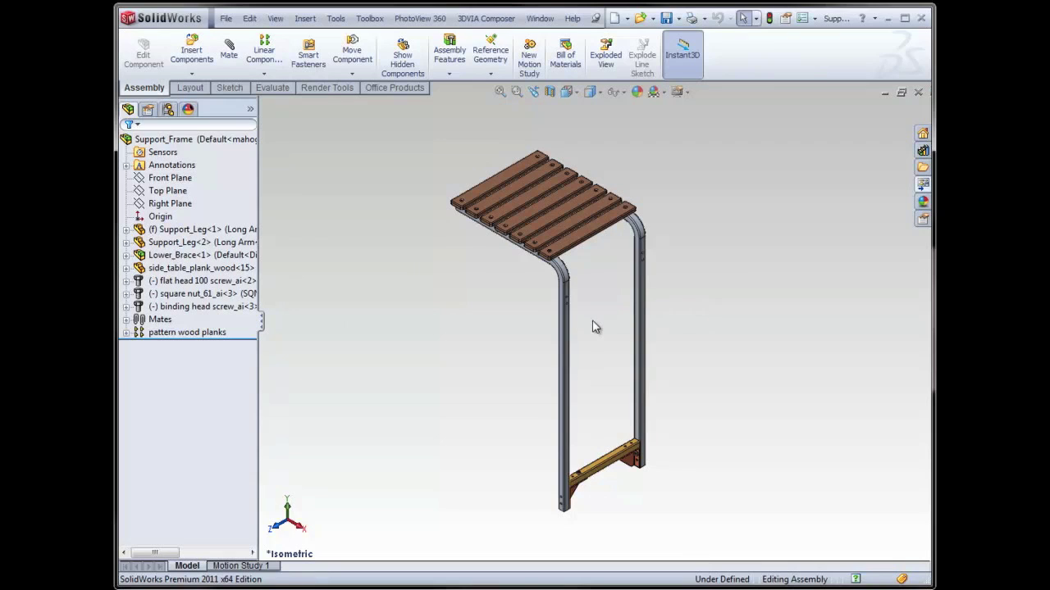
scroll(596, 326, up, 2)
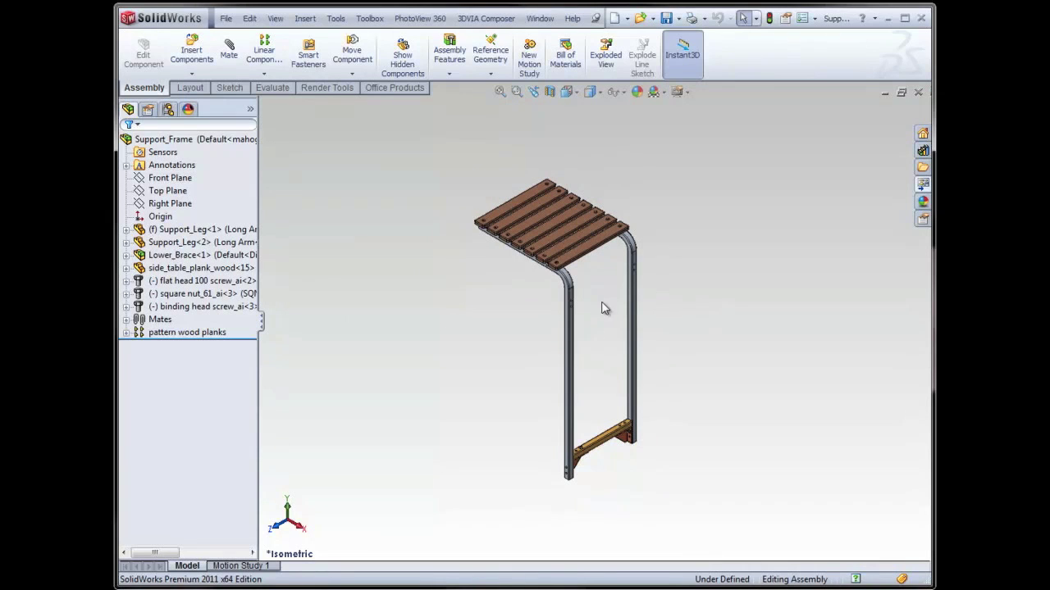
click(168, 109)
click(180, 156)
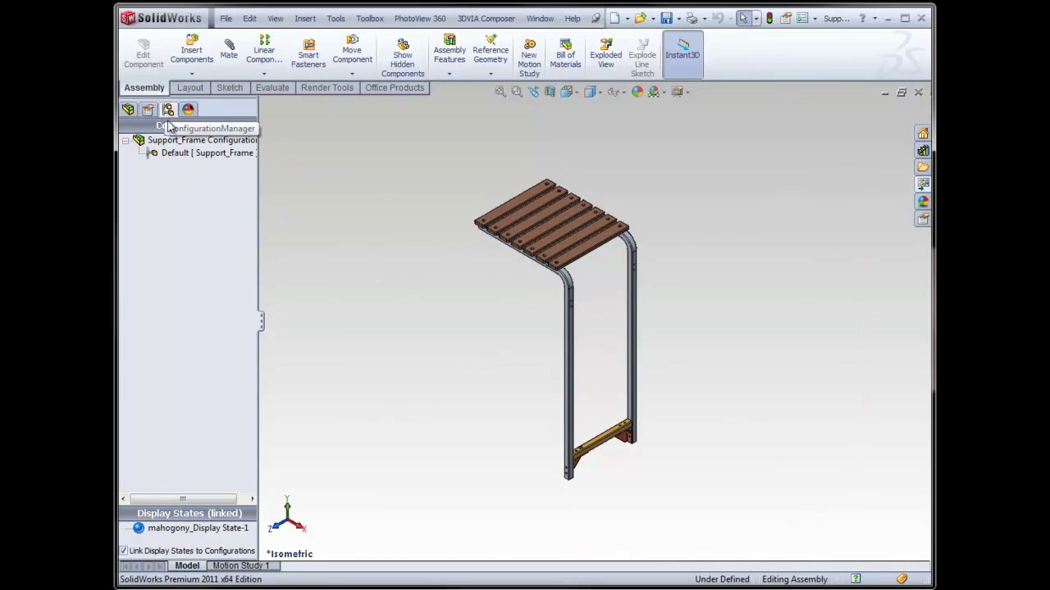
click(189, 155)
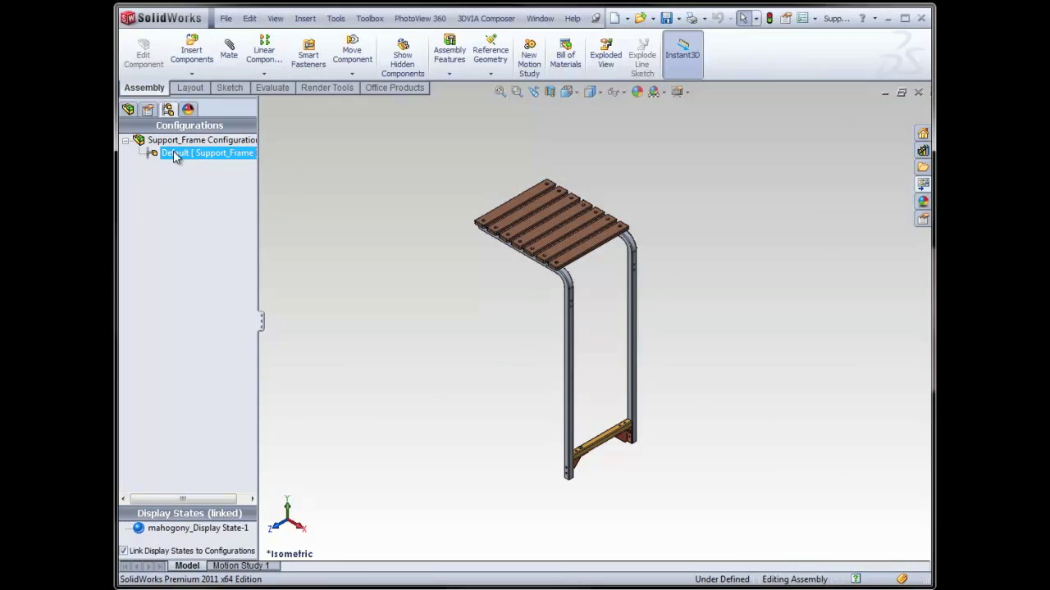
click(219, 168)
click(186, 156)
right_click(166, 158)
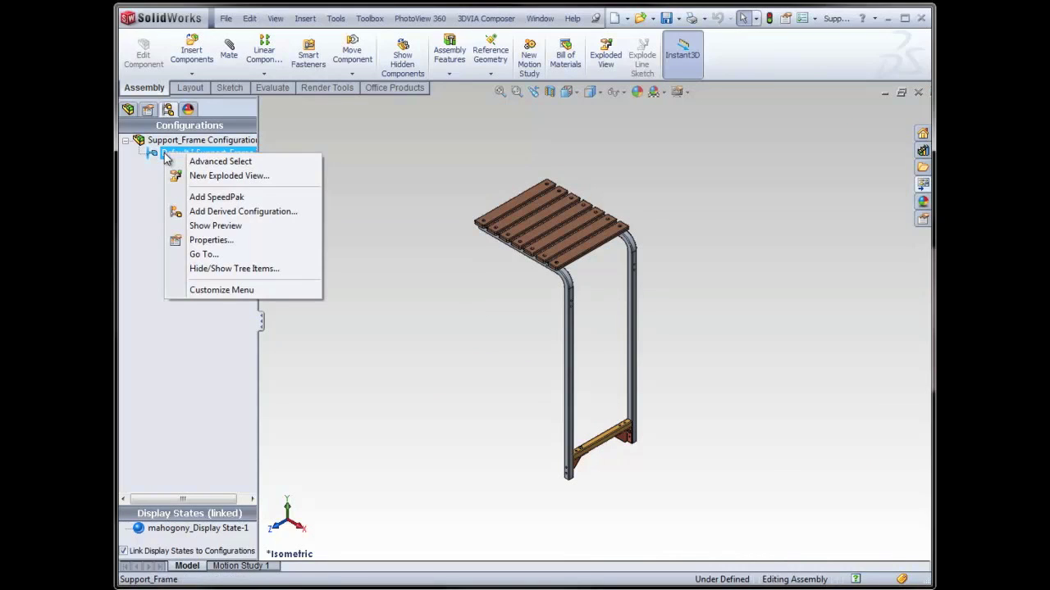
click(241, 182)
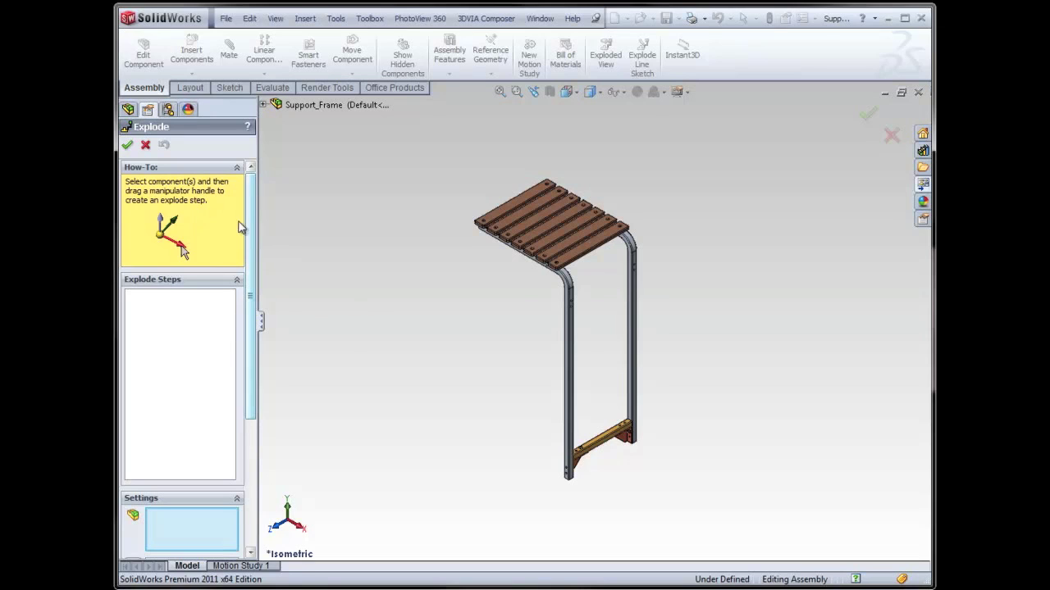
- Examine the Explode settings and options, including auto-spacing and sub-assembly parts, along with the frame's lower brace
drag(252, 198, 236, 291)
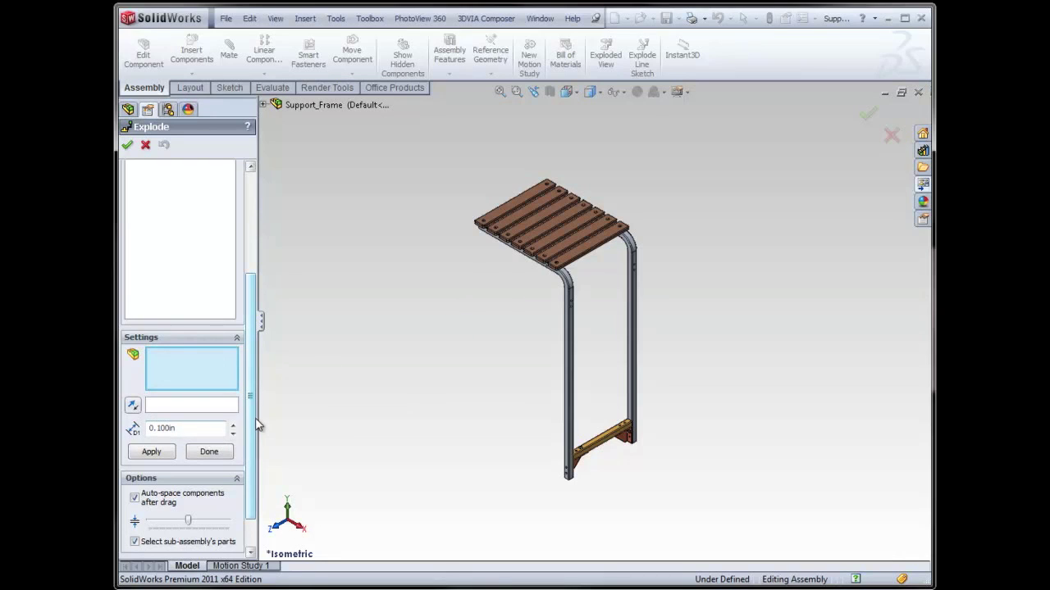
scroll(256, 424, down, 2)
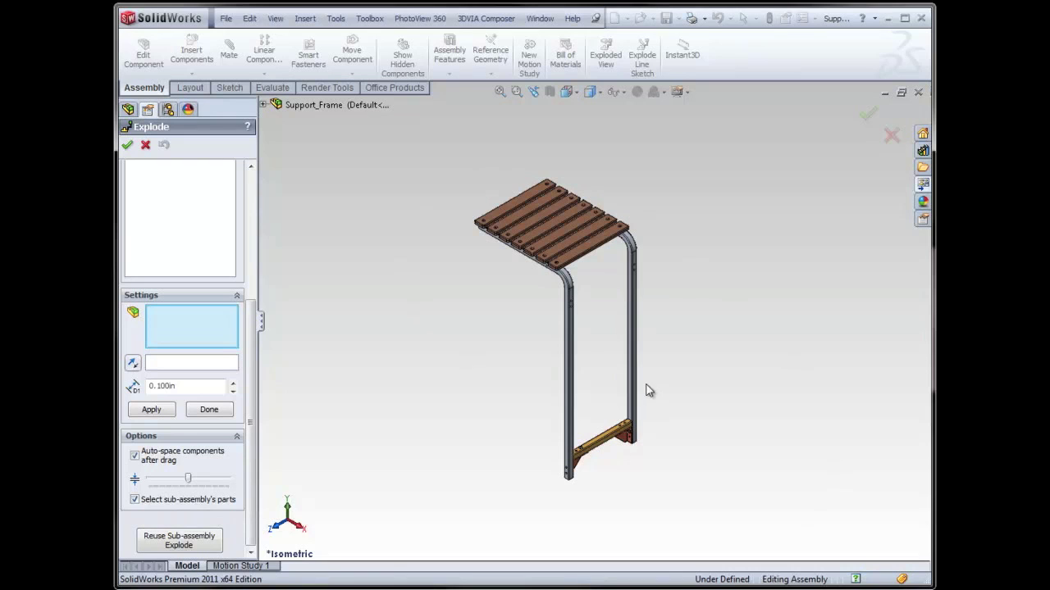
scroll(618, 437, down, 1)
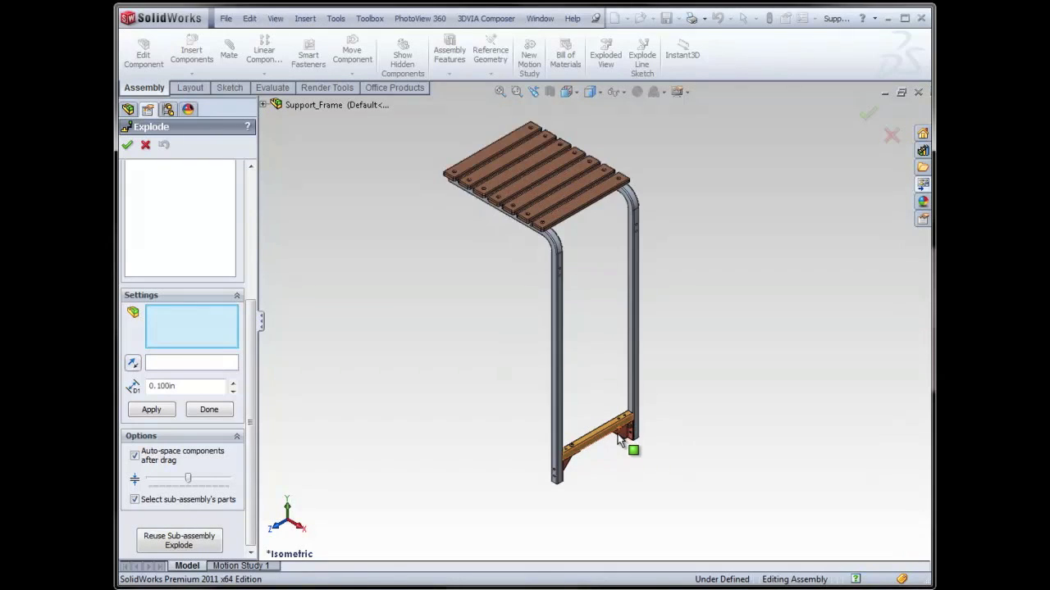
scroll(618, 437, down, 3)
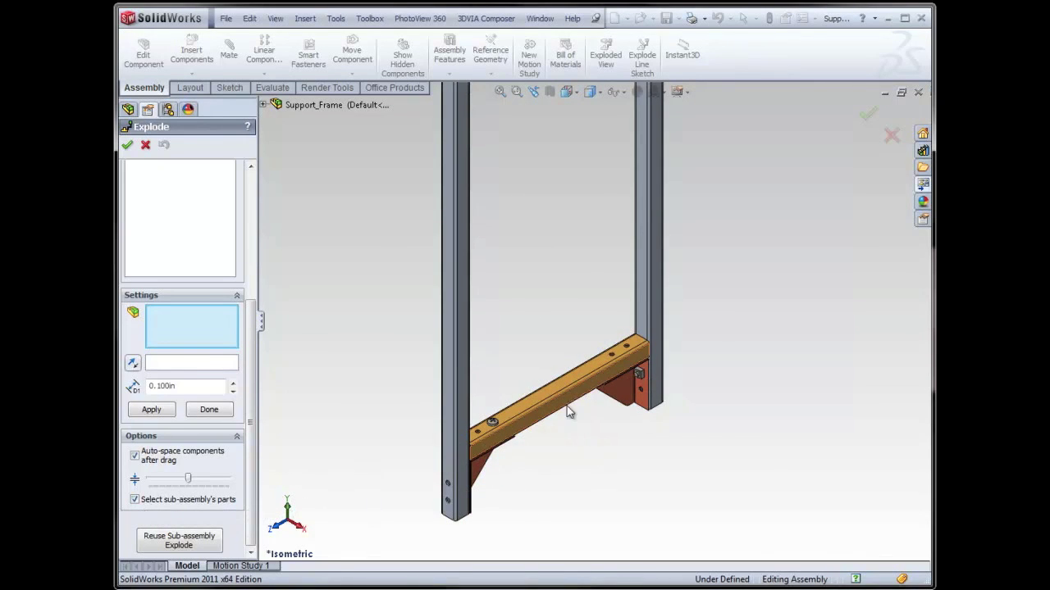
scroll(569, 411, up, 4)
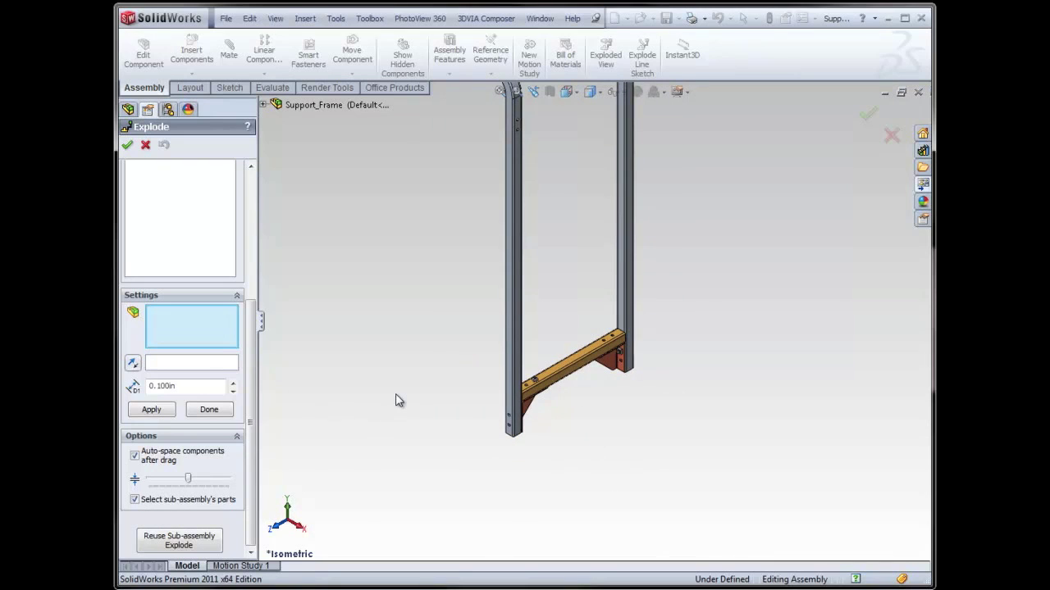
scroll(399, 400, up, 4)
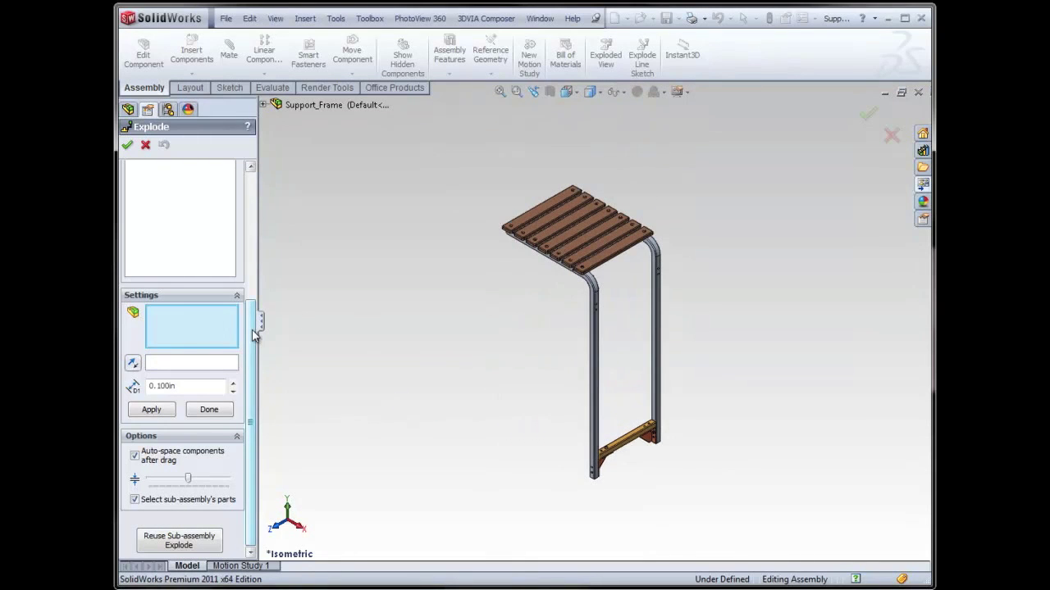
drag(252, 335, 258, 204)
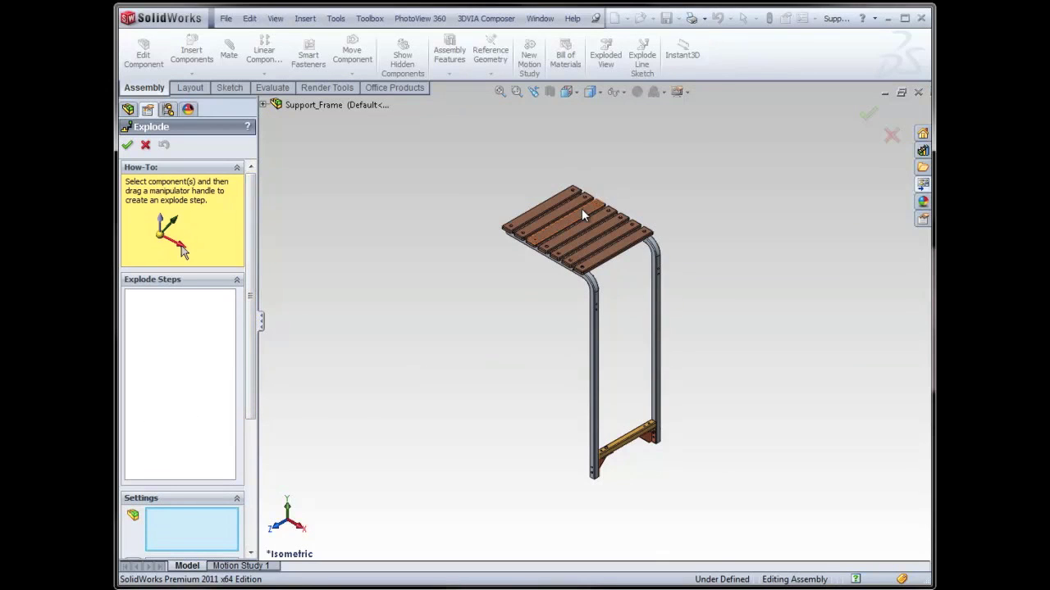
- Explode the flat head screw of the front plank straight up, well above the tabletop
scroll(582, 208, down, 5)
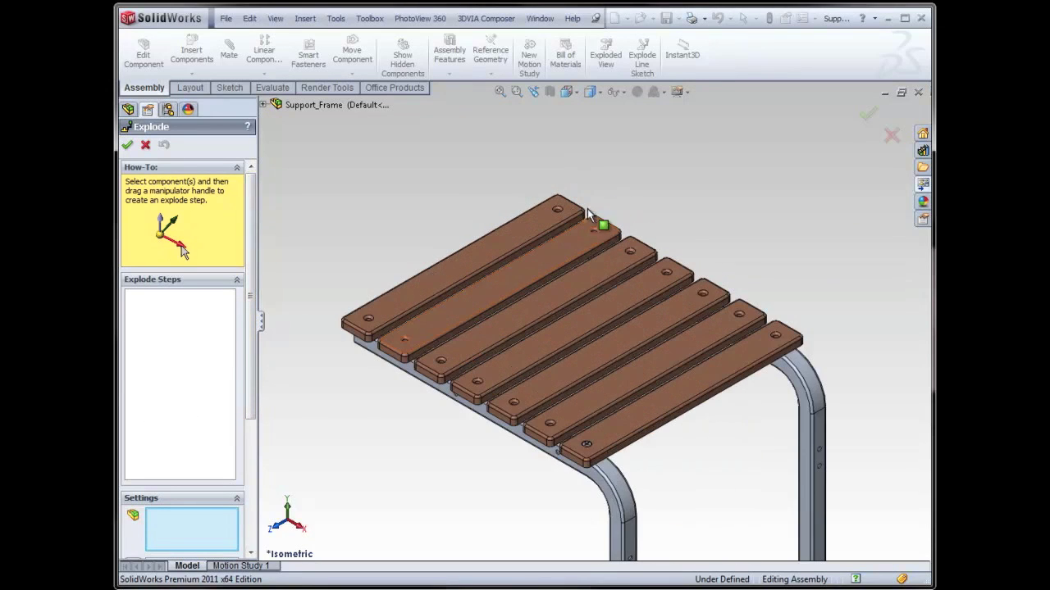
click(586, 443)
scroll(579, 332, up, 3)
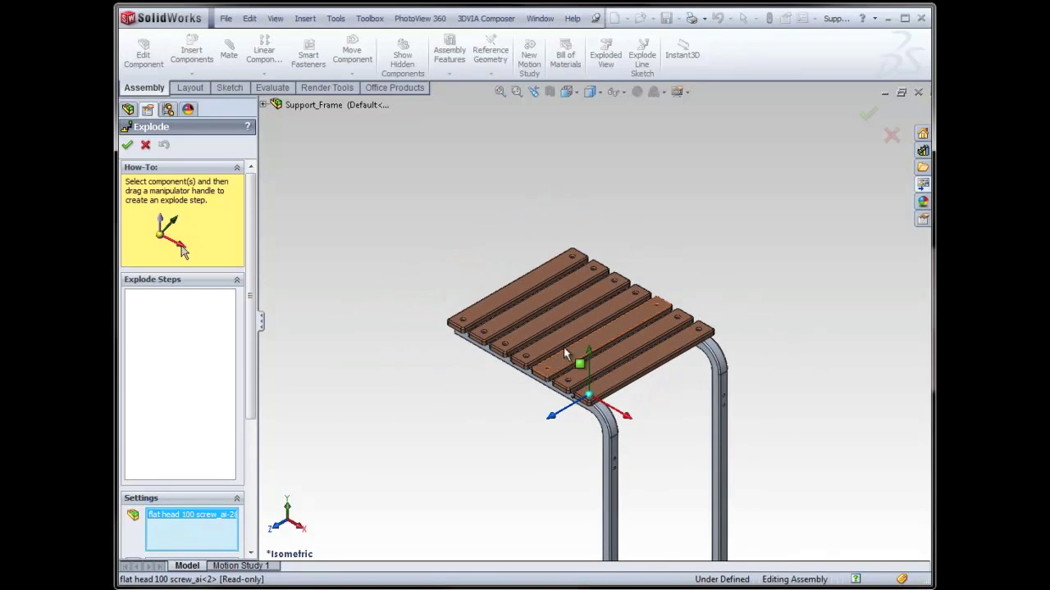
drag(586, 357, 605, 111)
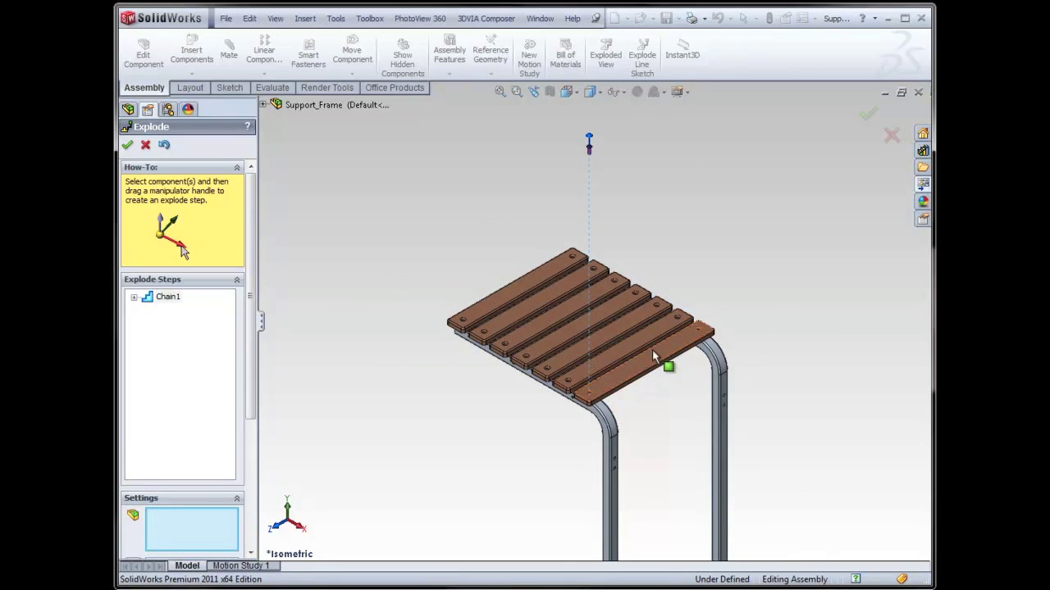
- Explode all seven wood planks together upward off the support legs, keeping them below the exploded screw
click(649, 351)
ctrl+click(615, 338)
ctrl+click(595, 329)
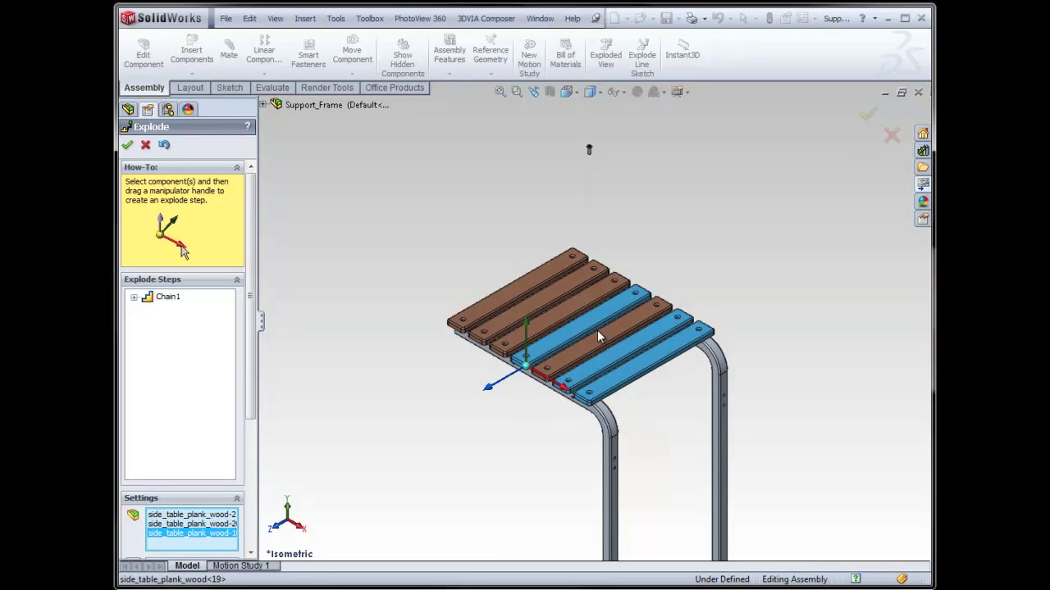
ctrl+click(582, 317)
ctrl+click(561, 298)
ctrl+click(559, 296)
ctrl+click(547, 277)
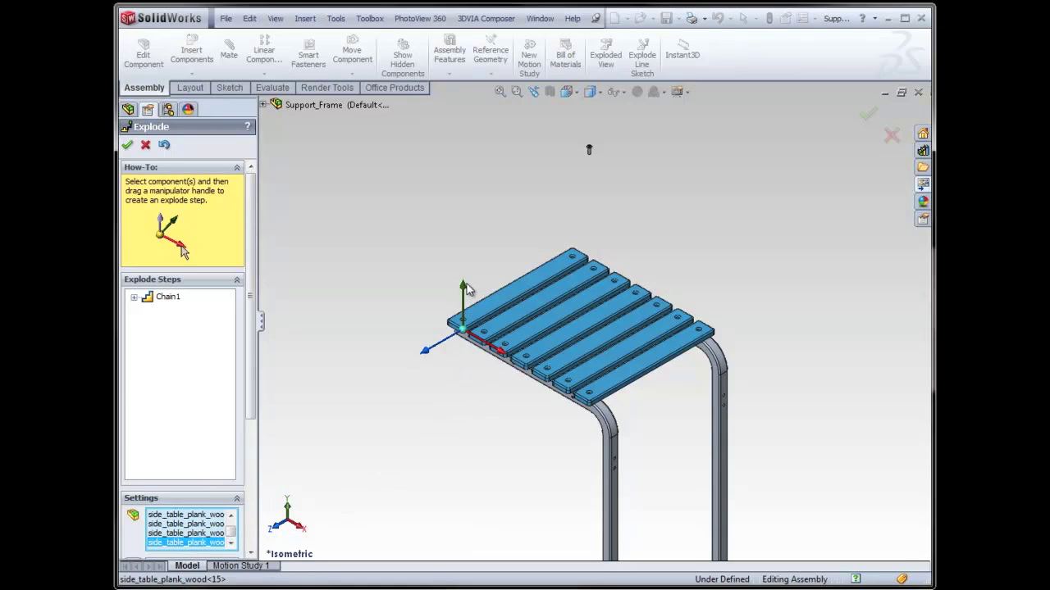
drag(467, 286, 466, 218)
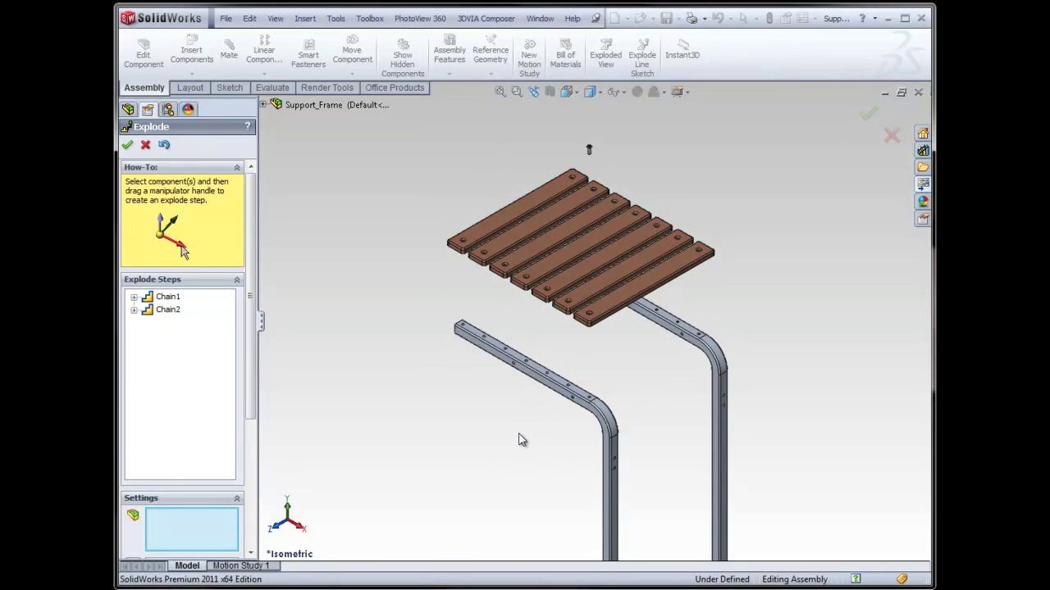
- Explode the square nut on the lower brace's bracket about 4.5 in outward along the Z axis
scroll(489, 436, up, 4)
scroll(656, 501, down, 6)
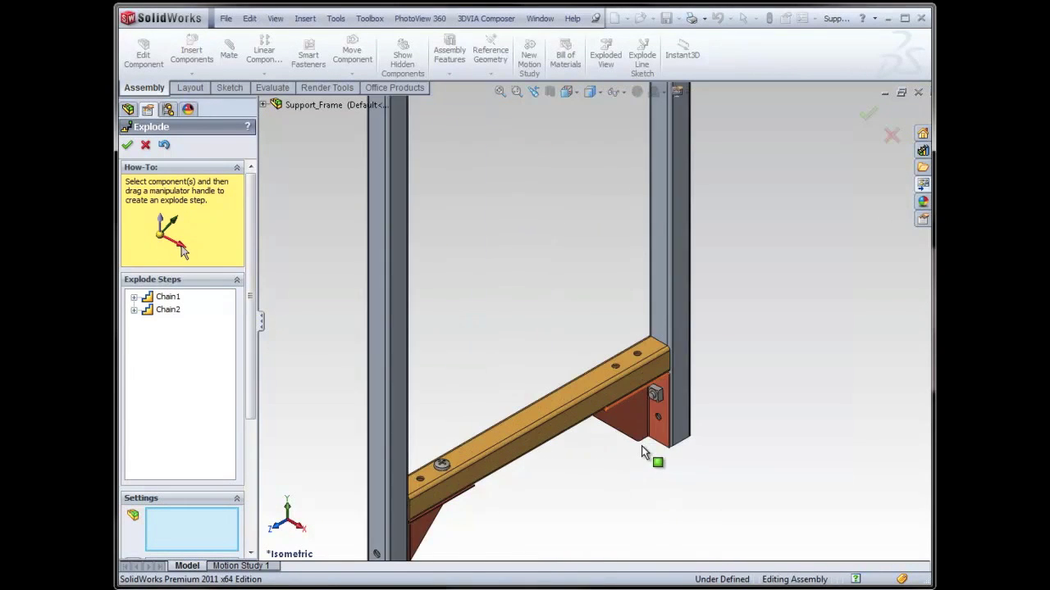
scroll(643, 453, down, 3)
click(660, 338)
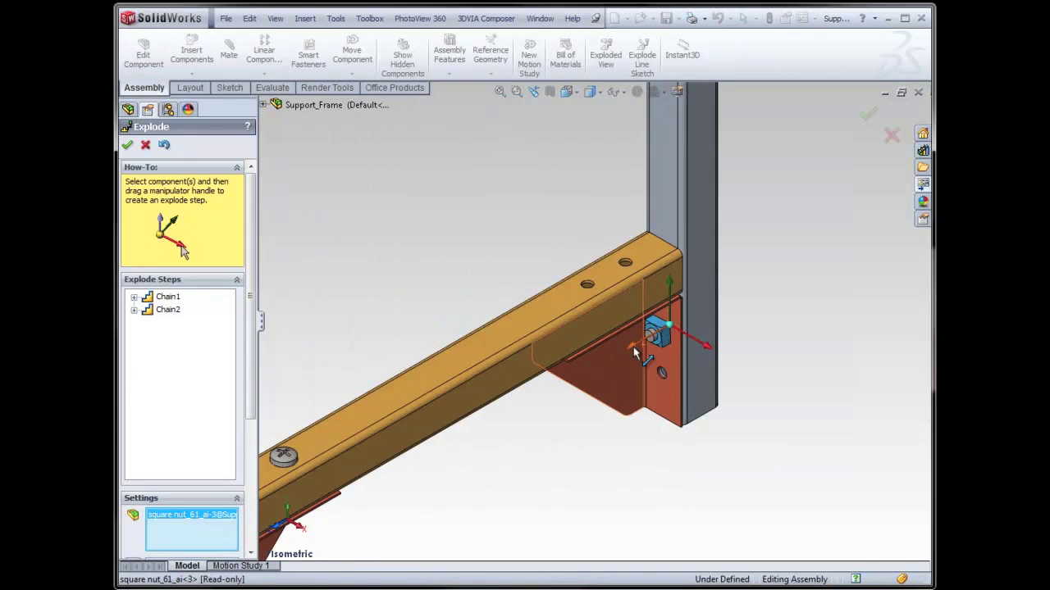
drag(634, 353, 464, 451)
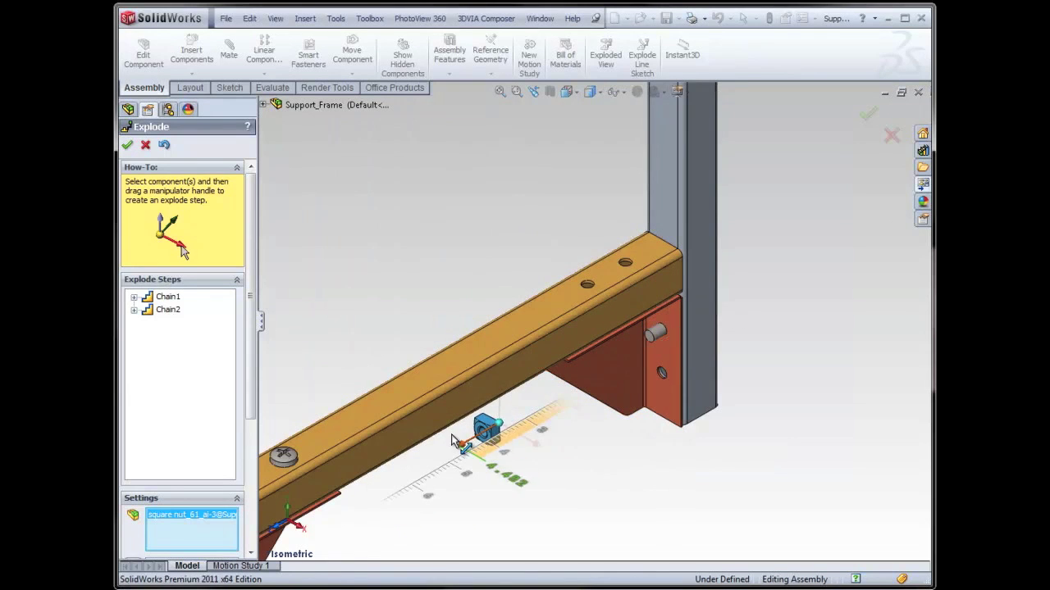
- Explode the bracket's binding head screw along its axis, away from the nut and out past the support leg
click(656, 335)
drag(661, 336, 787, 275)
key(z)
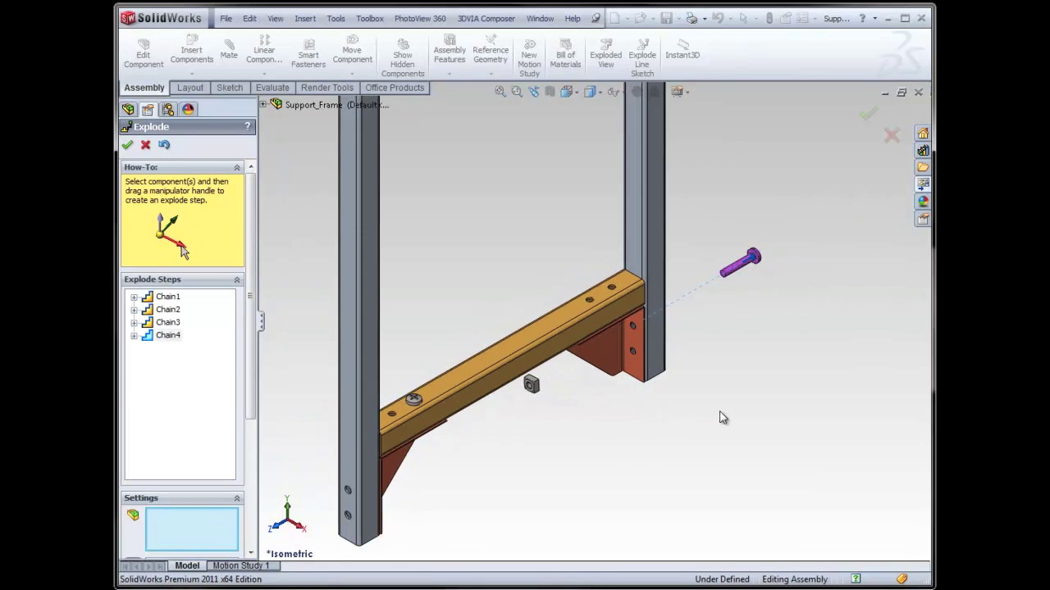
- Explode the square nut beneath the lower brace straight down, well clear of the bracket and its screw
key(ctrl+1)
scroll(447, 428, down, 6)
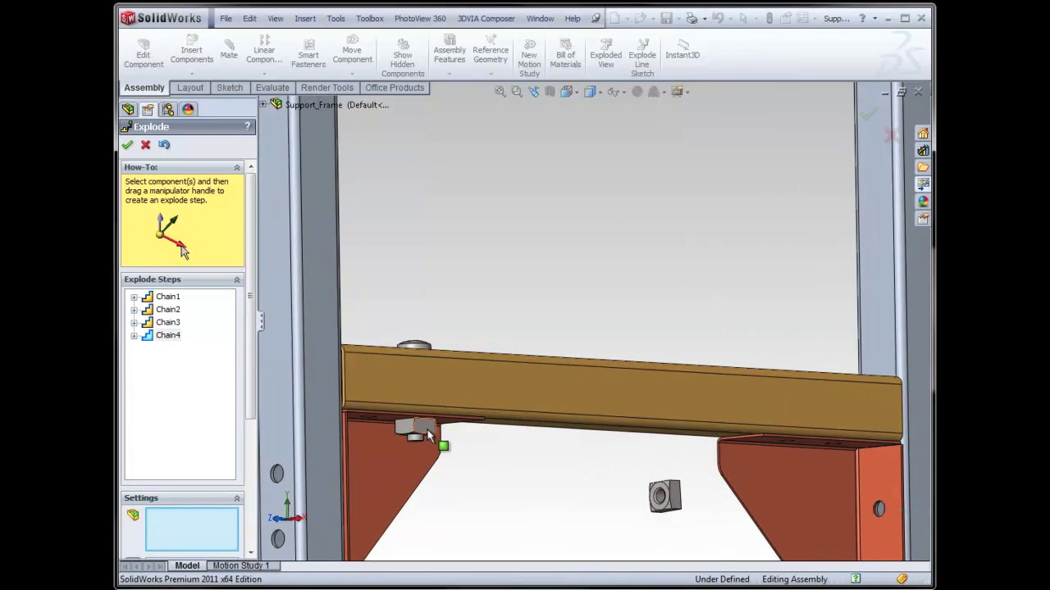
click(425, 432)
drag(415, 359, 430, 534)
key(z)
key(z)
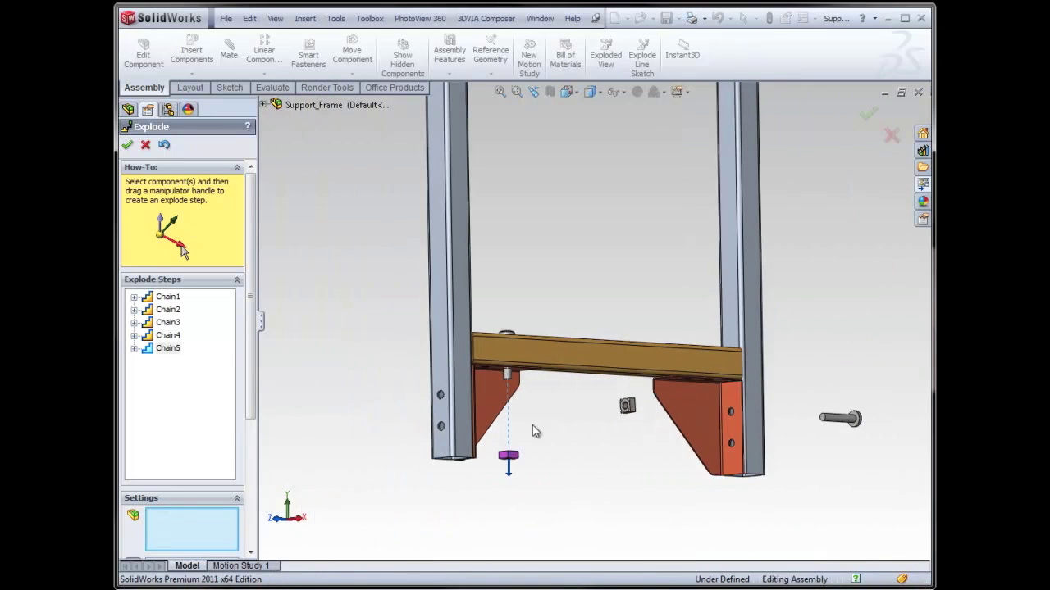
- Explode the vertical binding head screw straight up along the Y axis until it clears the lower brace
key(ctrl+7)
click(508, 344)
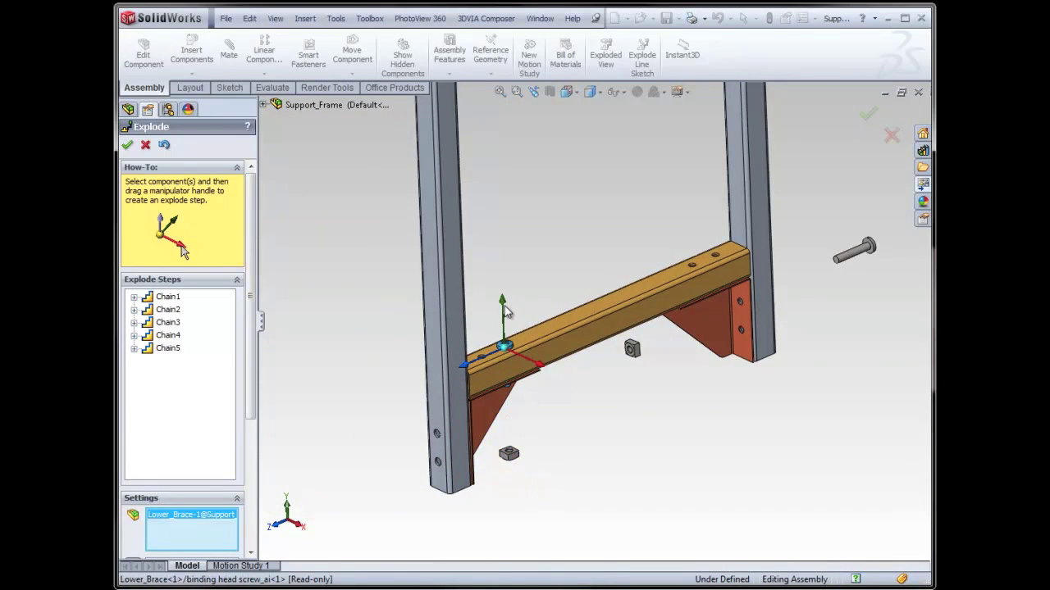
drag(502, 307, 554, 267)
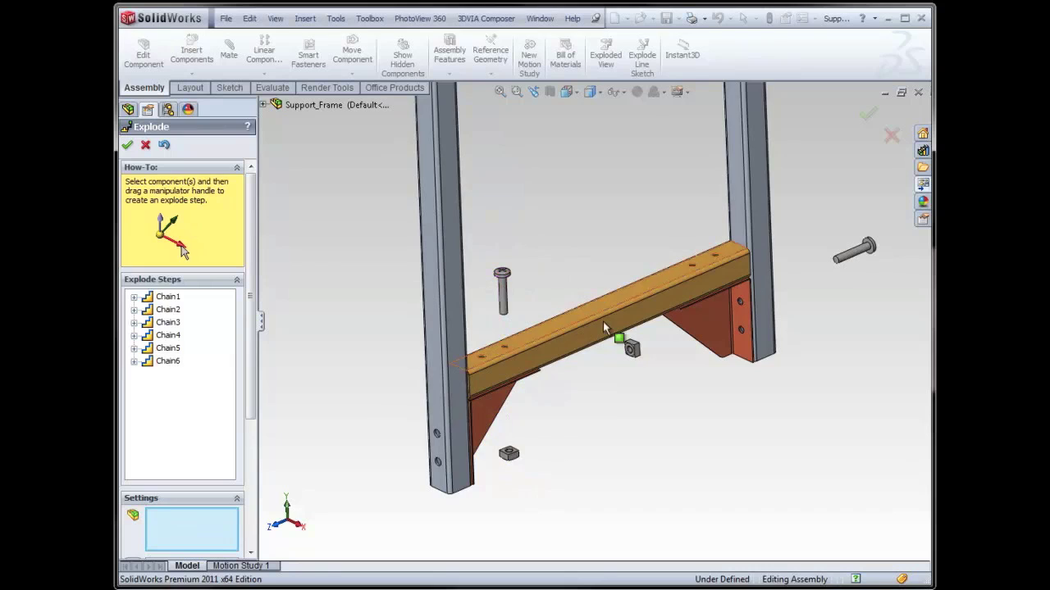
- Explode the two support legs outward along the Z axis, one to each side of the lower brace
key(z)
click(626, 243)
key(z)
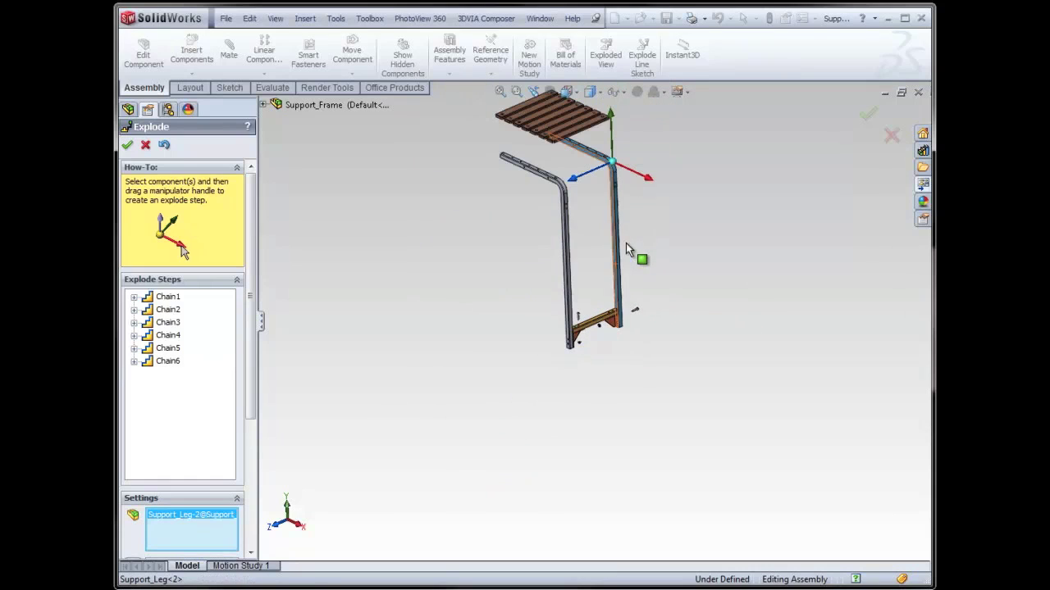
drag(573, 179, 584, 175)
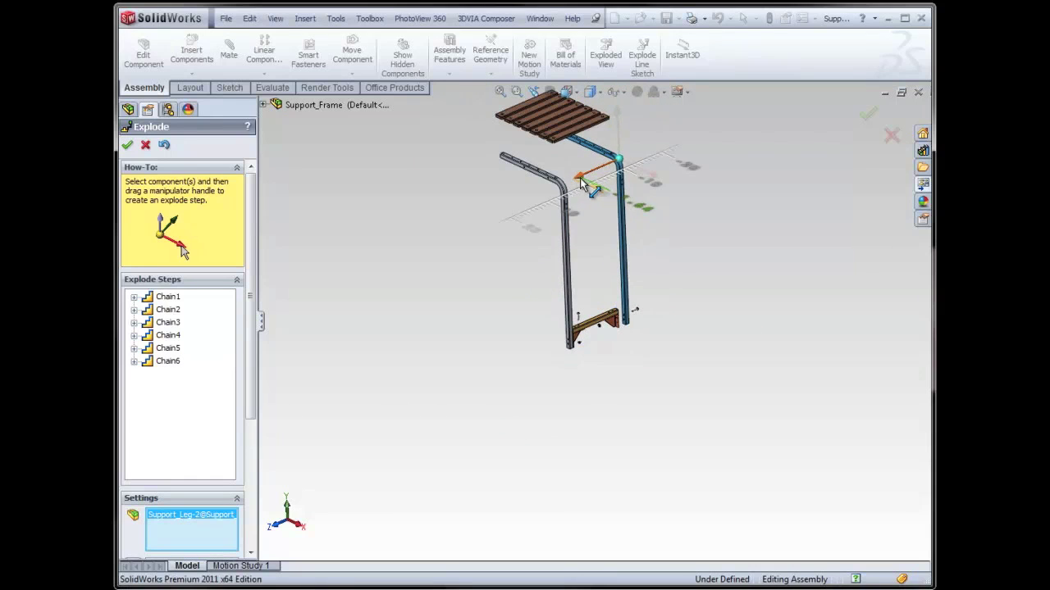
click(568, 218)
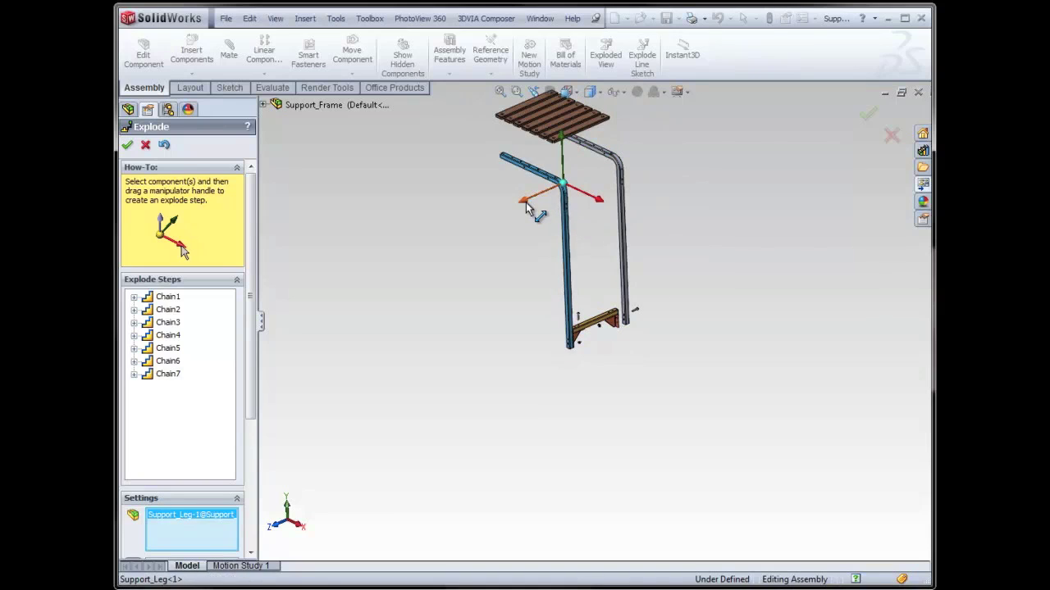
drag(526, 201, 497, 239)
- Explode the lower brace tube slightly upward off its two brackets and finish the exploded view
scroll(602, 314, down, 3)
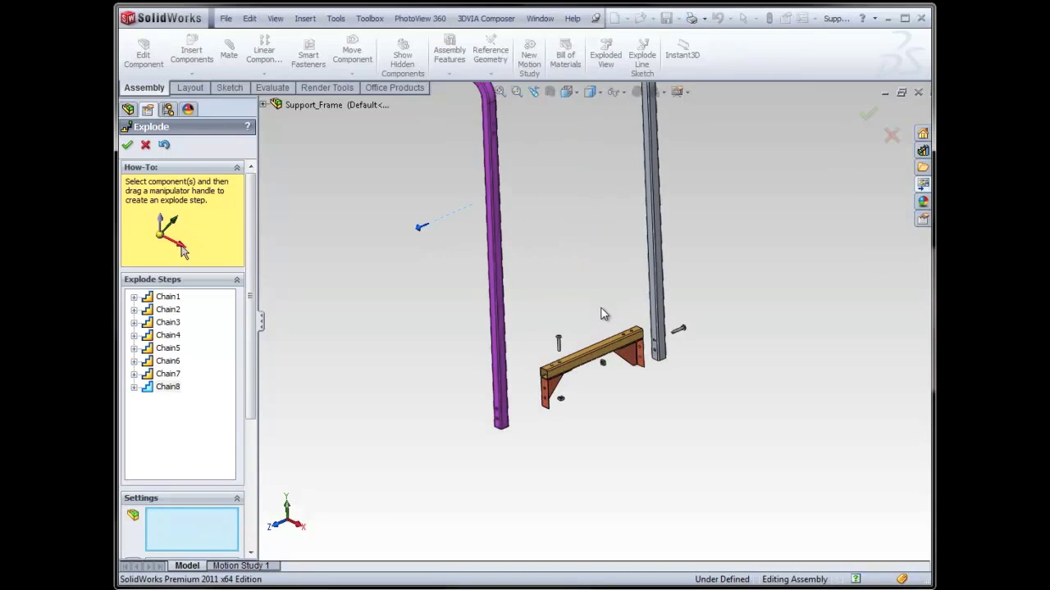
click(611, 348)
drag(546, 330, 547, 322)
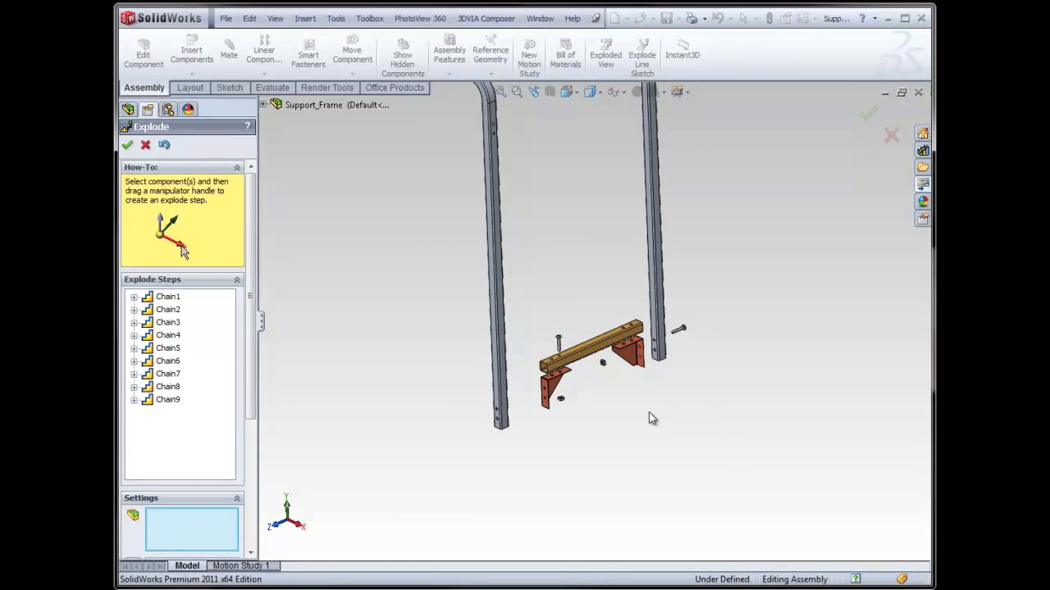
scroll(516, 387, up, 5)
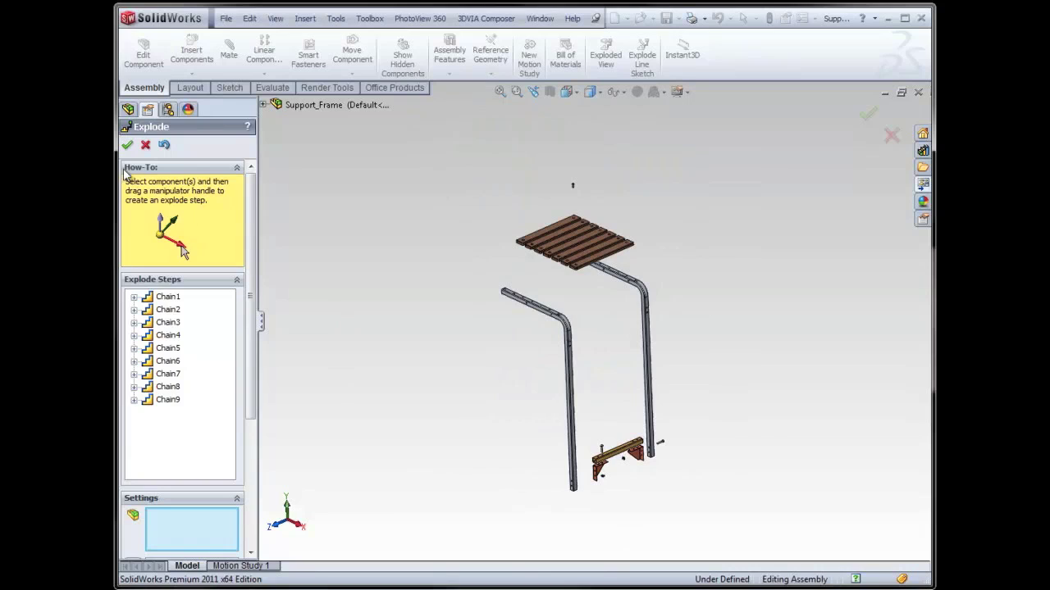
click(127, 144)
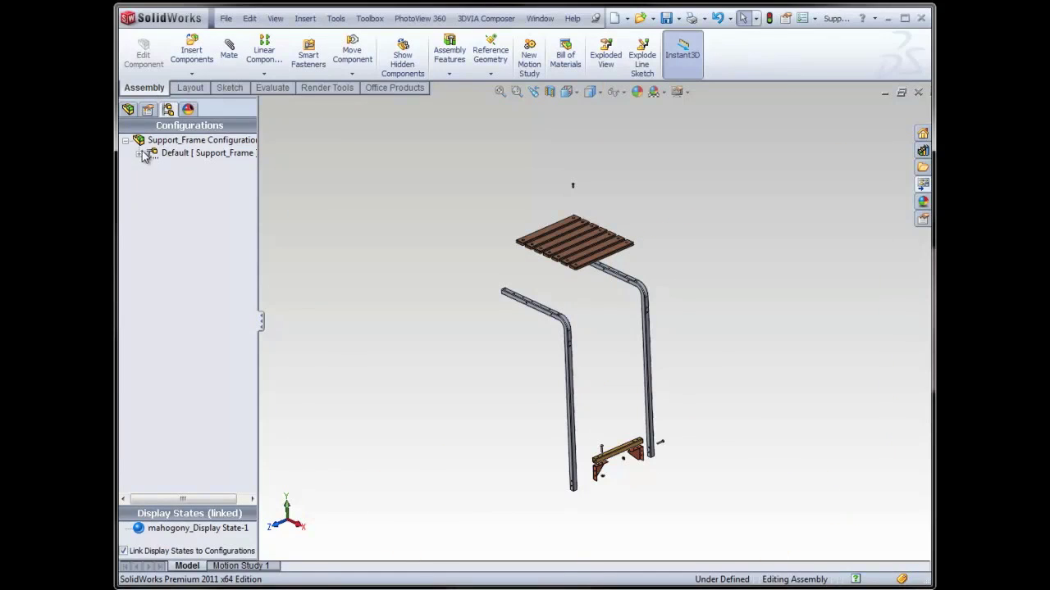
- Collapse ExplView1 of the Default configuration in the Support_Frame configurations
double_click(169, 154)
click(195, 168)
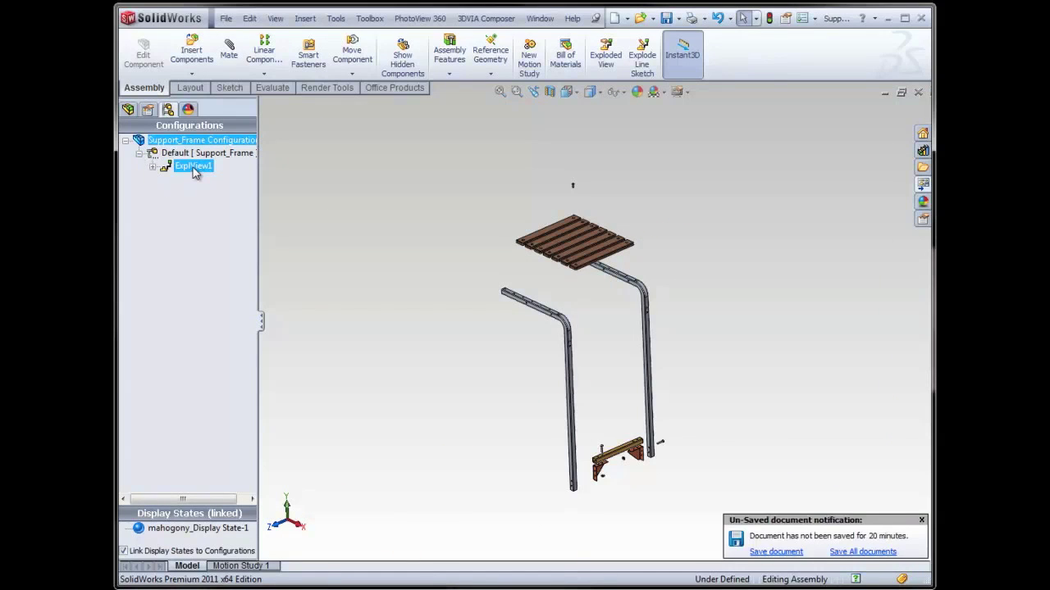
right_click(195, 172)
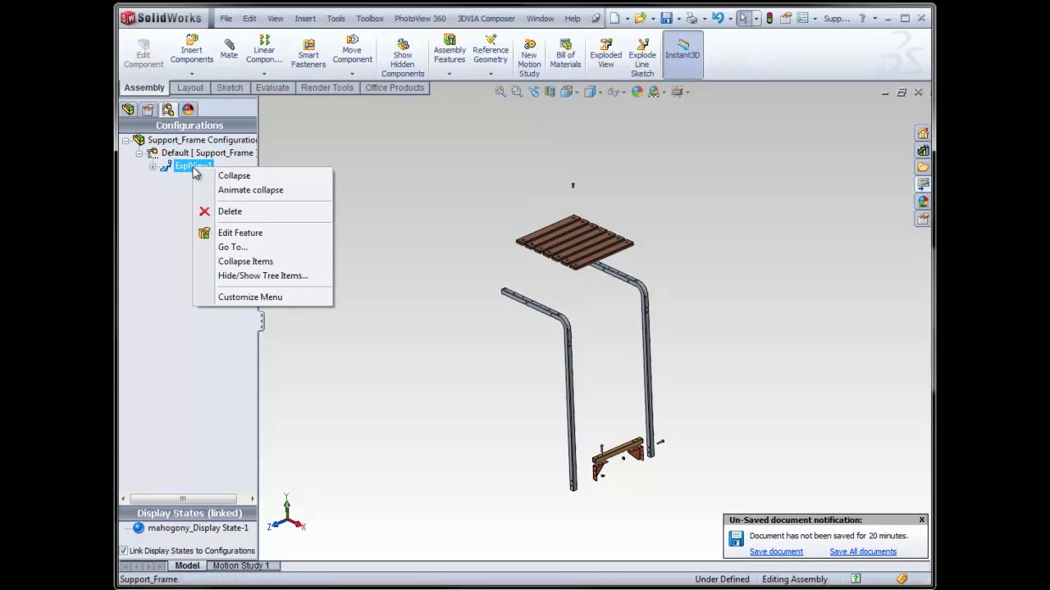
click(220, 176)
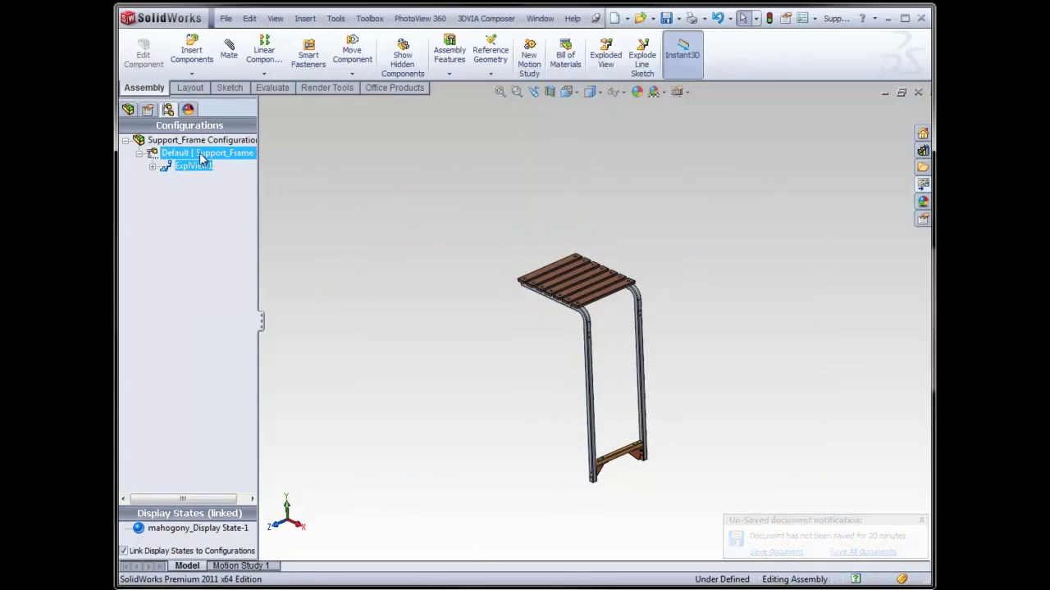
- Animate the explode of ExplView1 and replay it in a continuous loop
right_click(199, 165)
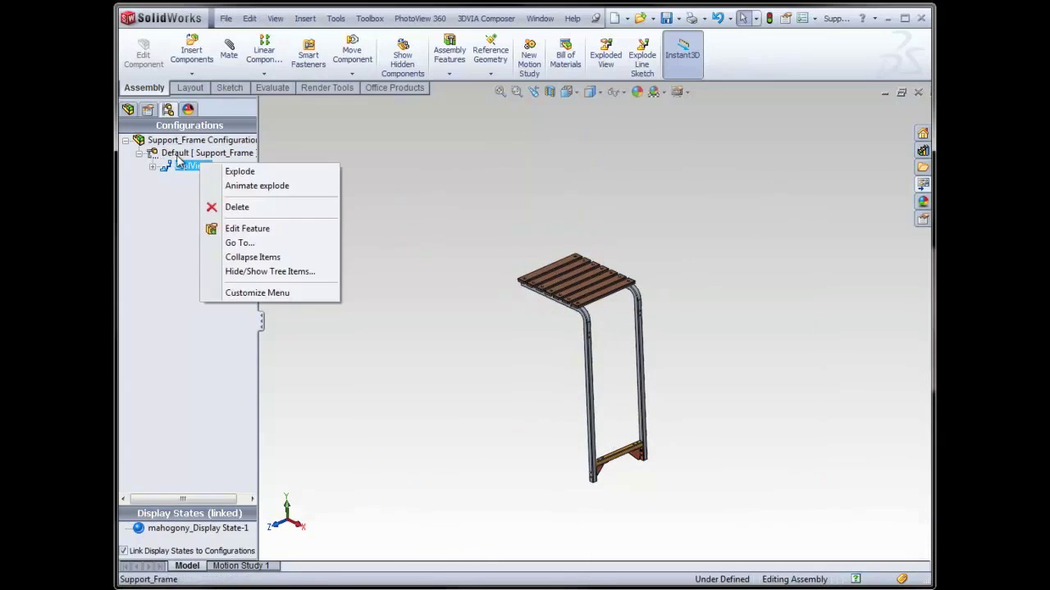
click(261, 187)
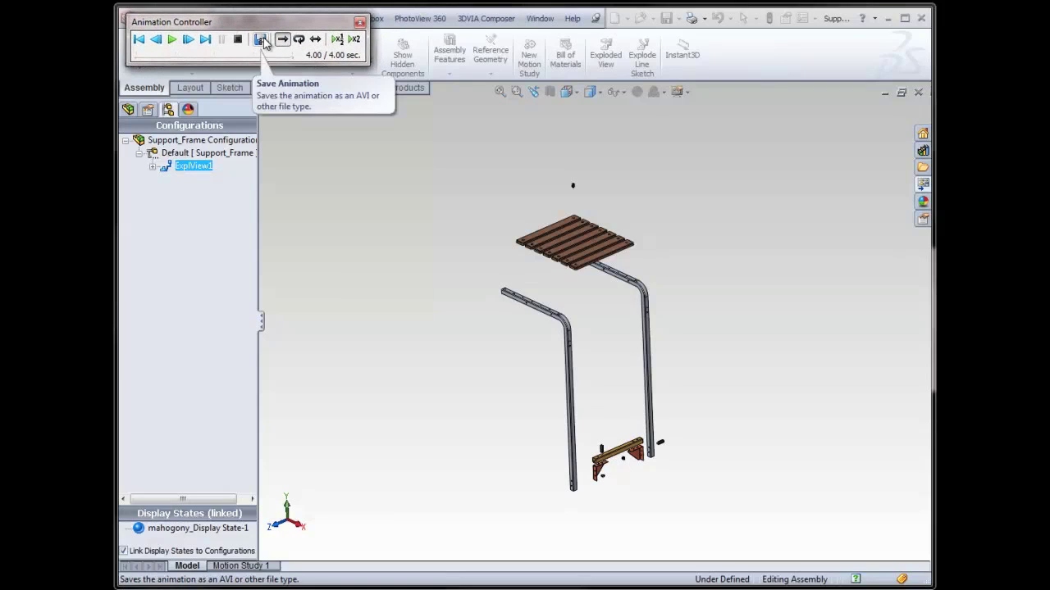
click(259, 41)
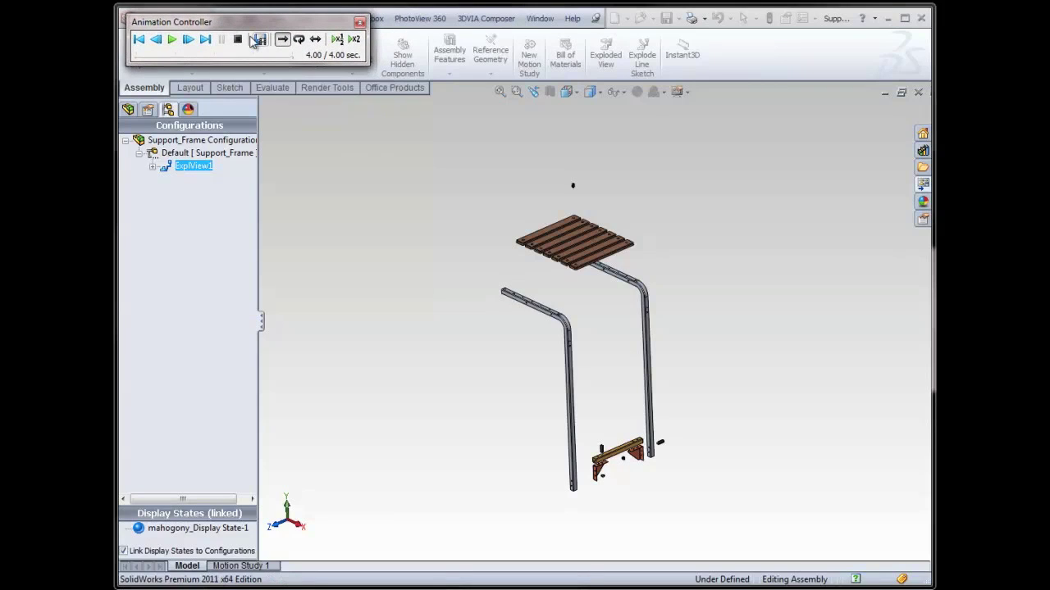
click(298, 39)
click(171, 39)
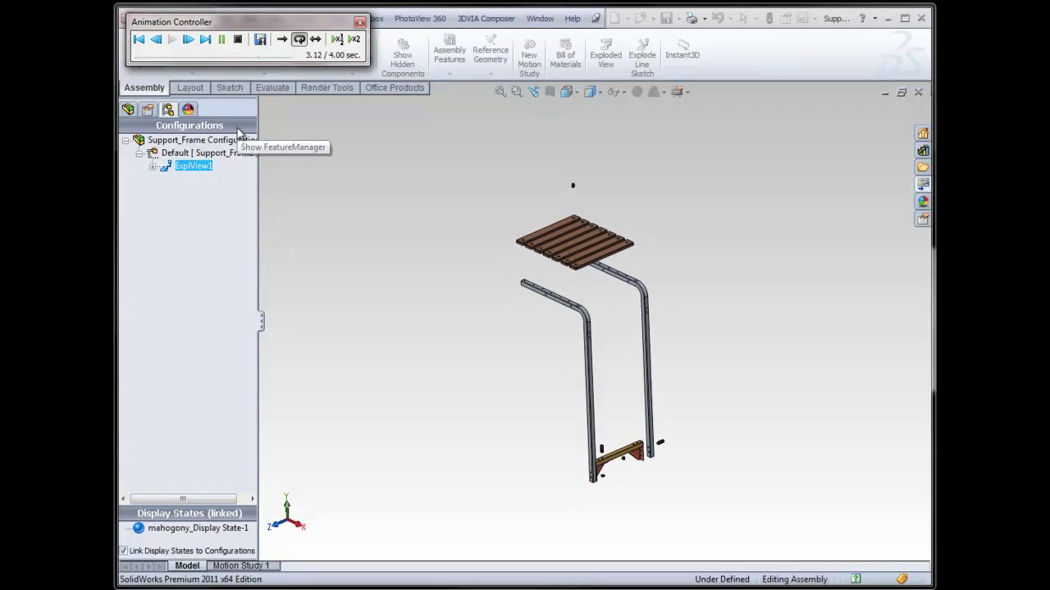
- Play the explode animation back and forth at slow and fast speed, and close the Animation Controller
click(316, 38)
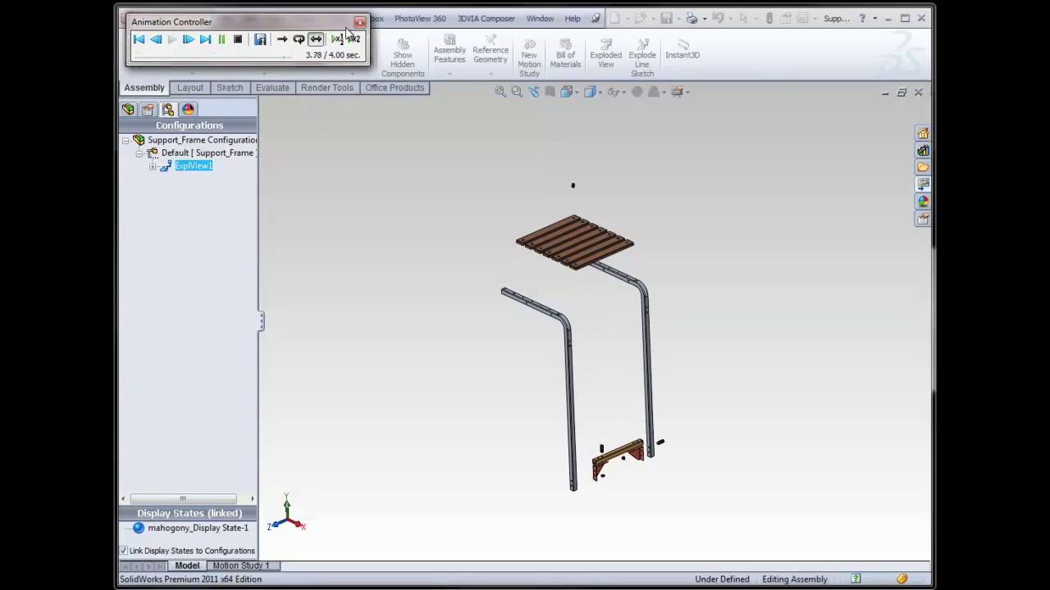
click(337, 39)
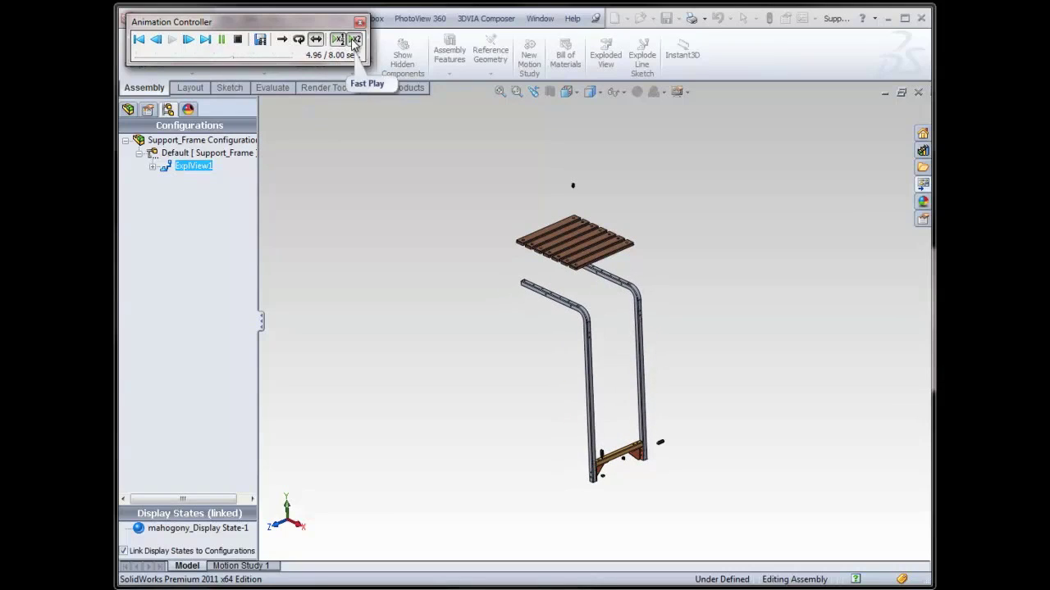
click(355, 39)
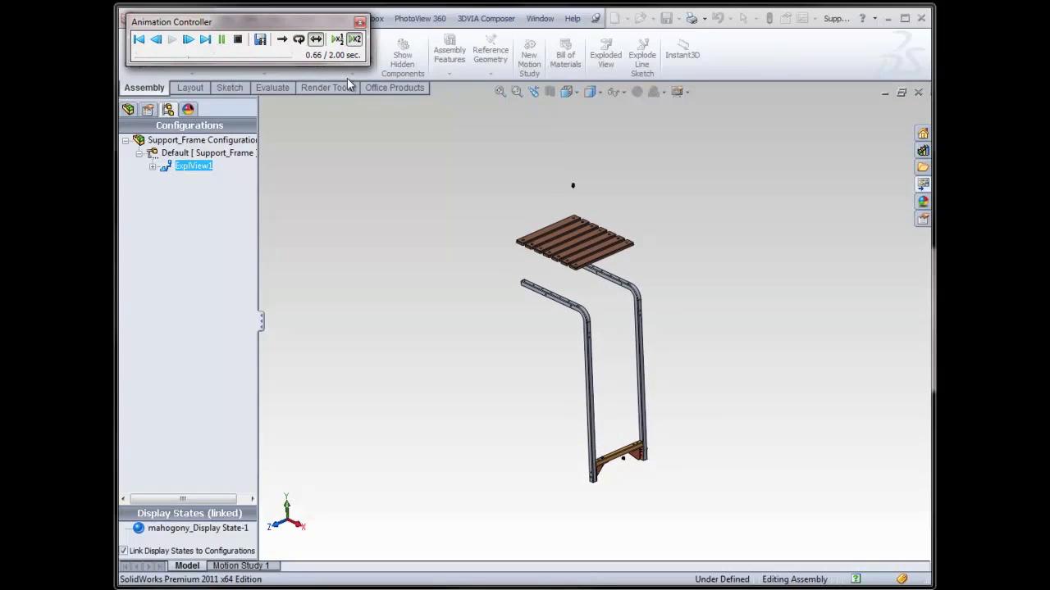
click(360, 22)
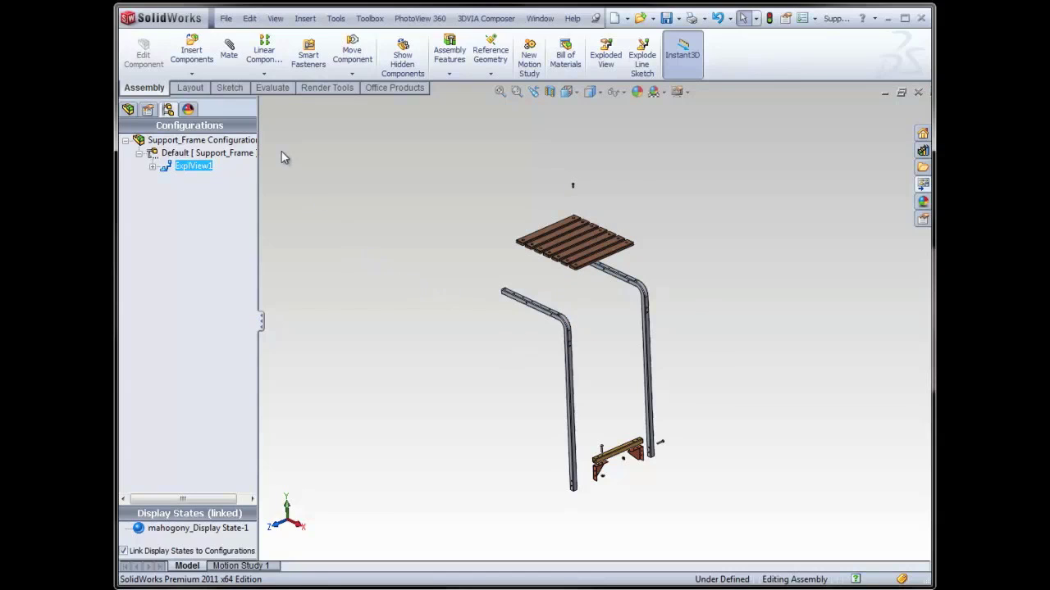
- Start an Explode Line Sketch and route a line from the flat head screw to the front plank's hole directly below it
click(305, 19)
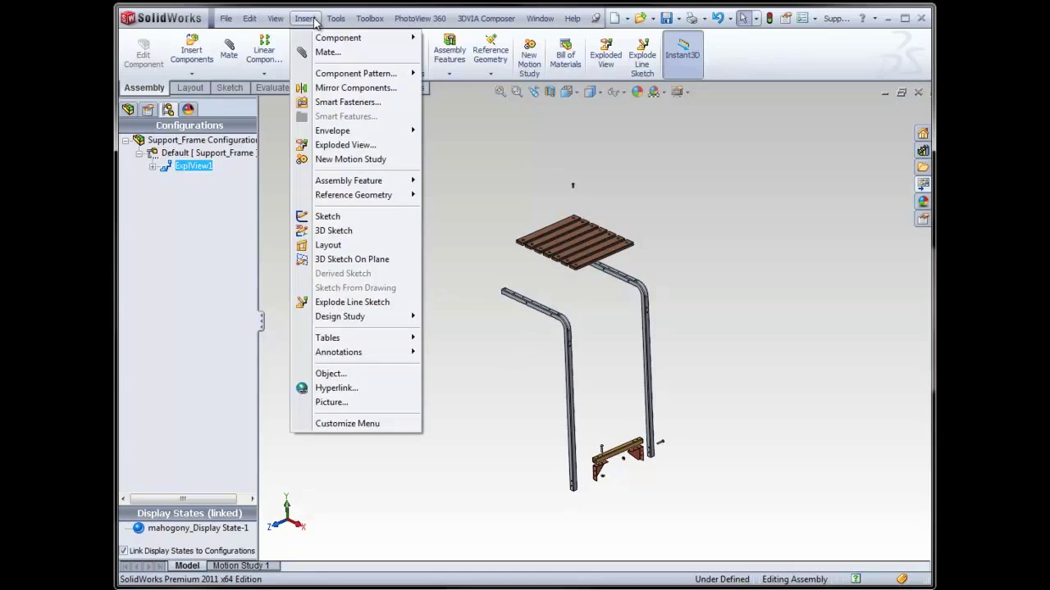
click(381, 305)
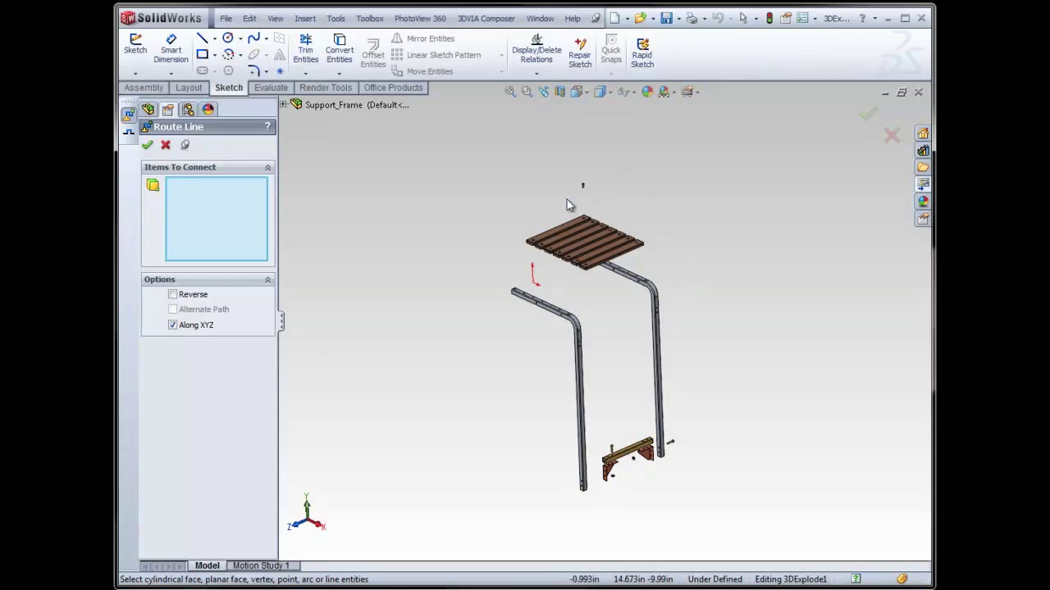
scroll(570, 205, down, 5)
click(620, 215)
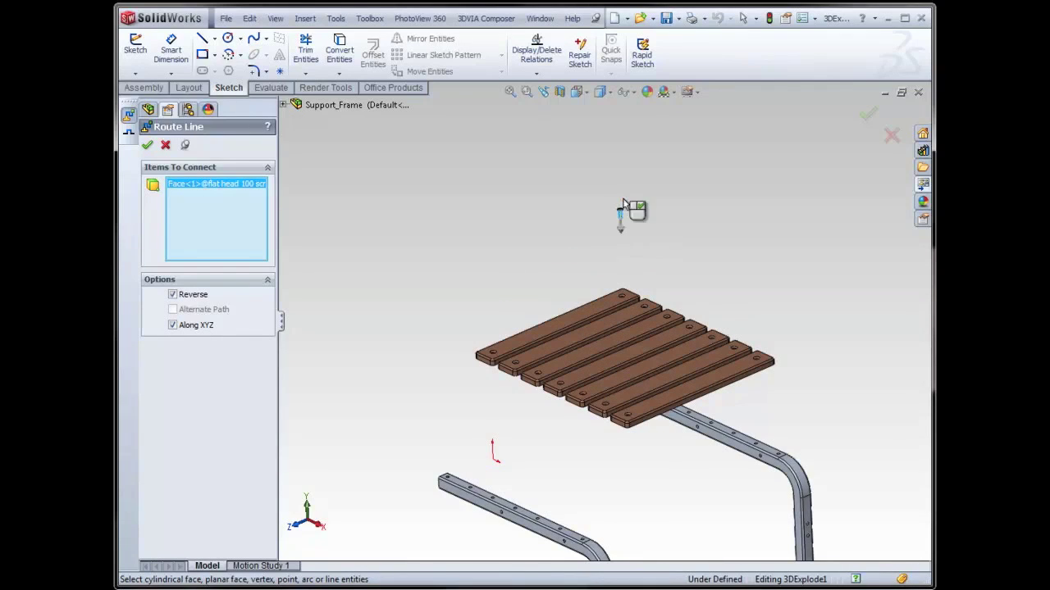
click(622, 205)
scroll(636, 408, down, 5)
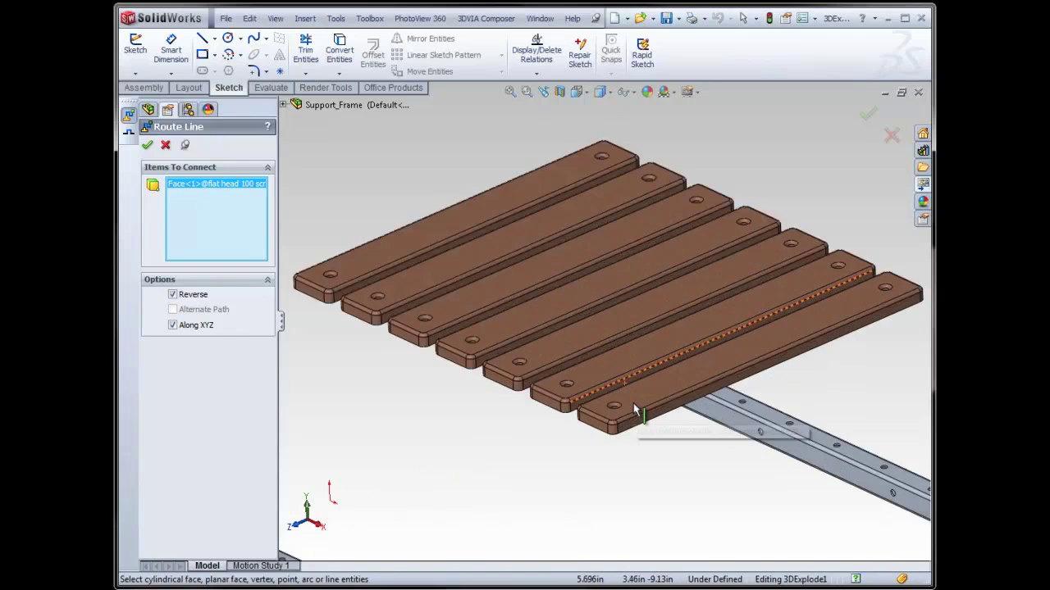
click(611, 404)
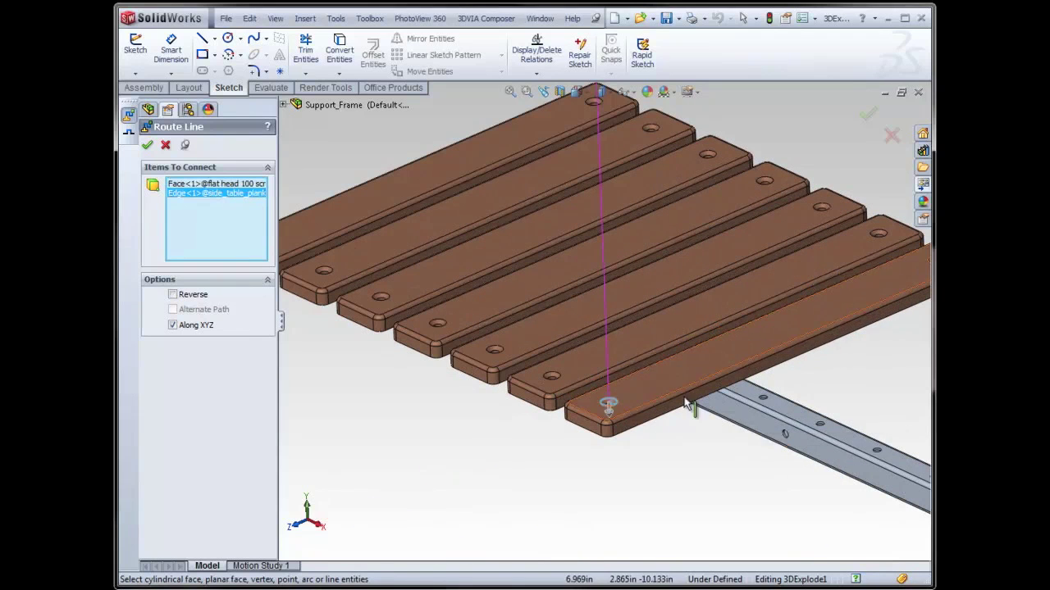
- Extend the route line along XYZ to the support leg's top hole nearest the bend and accept it
scroll(689, 410, up, 3)
scroll(593, 448, down, 5)
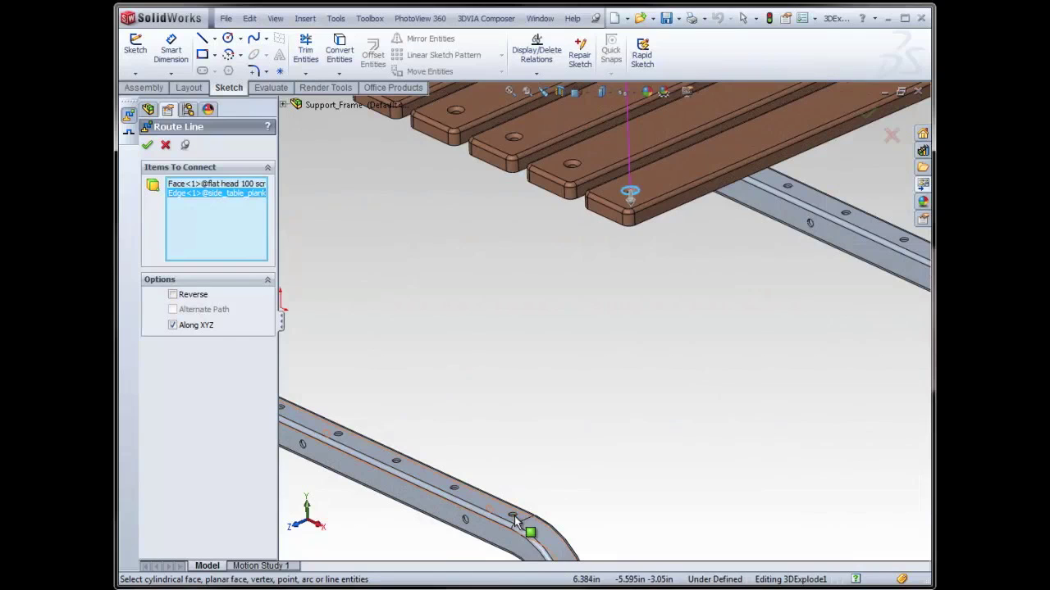
click(513, 517)
scroll(602, 430, up, 4)
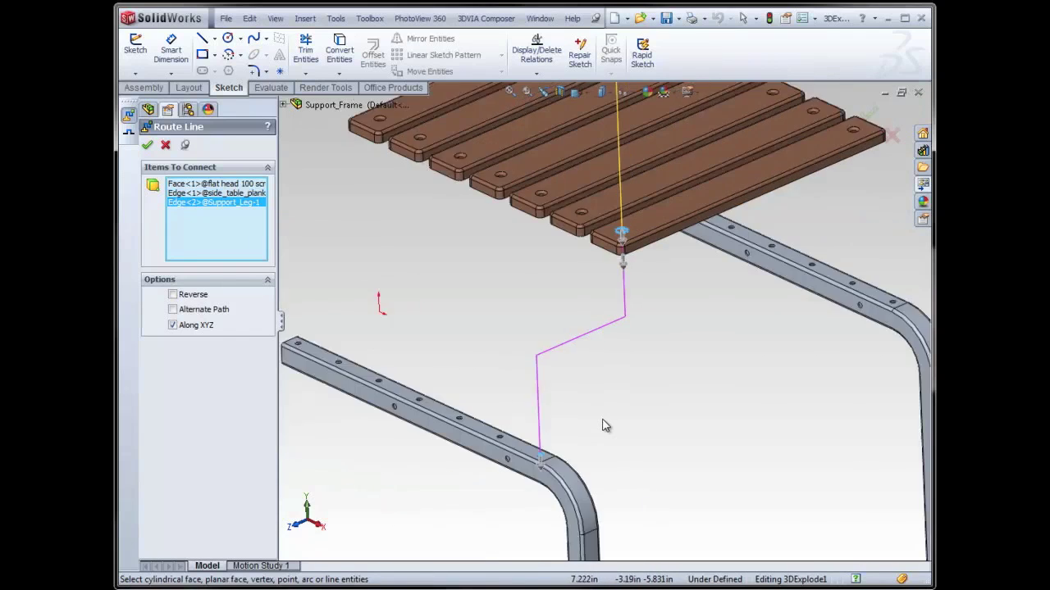
scroll(644, 432, up, 2)
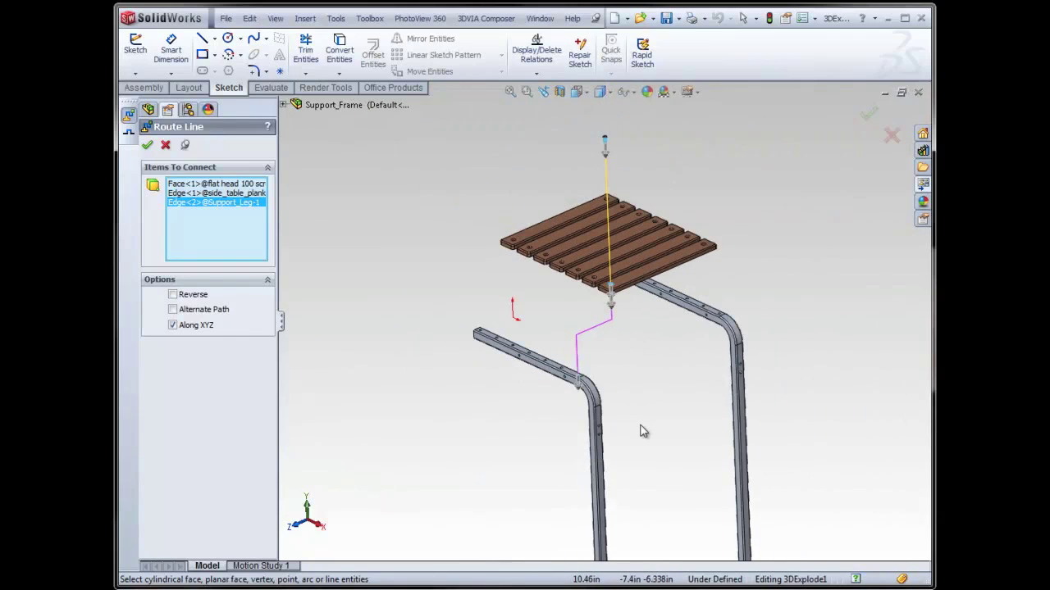
click(149, 146)
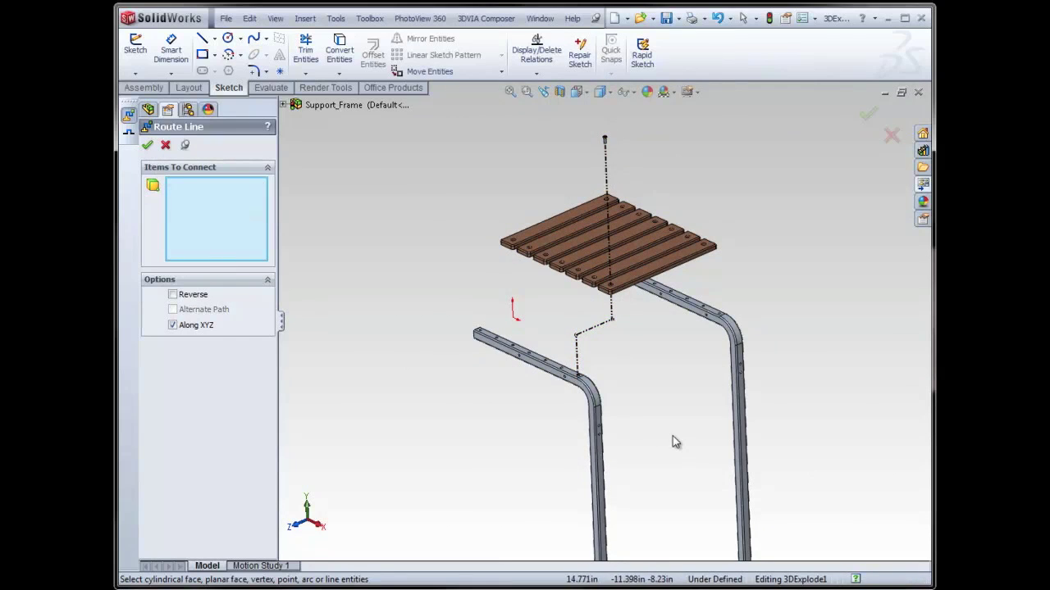
- Add a route line from the horizontal binding head screw through the support leg and bracket to its square nut
scroll(675, 440, up, 3)
scroll(684, 460, down, 5)
scroll(623, 460, down, 3)
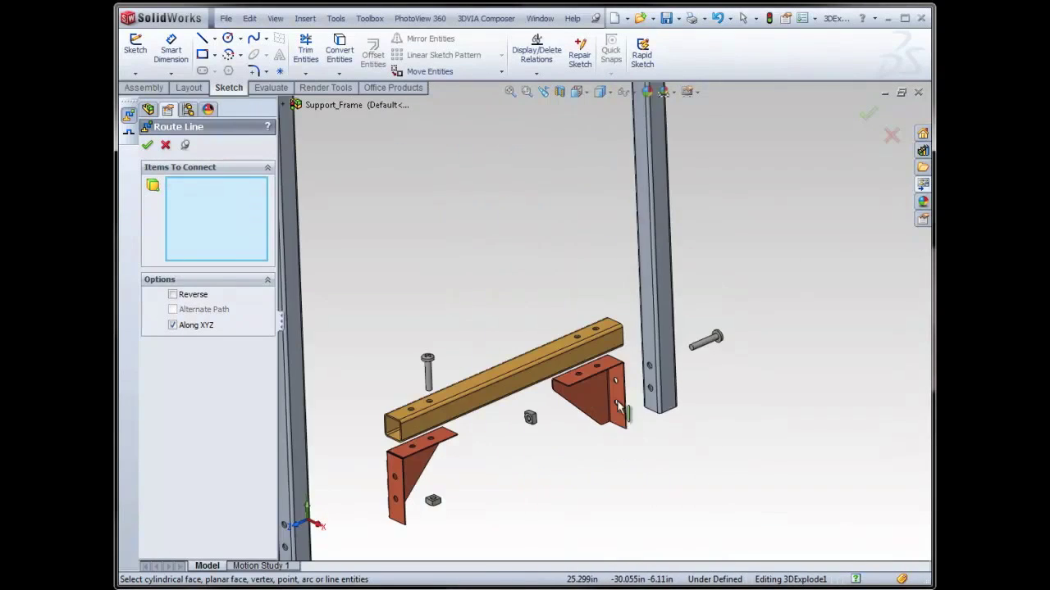
click(709, 348)
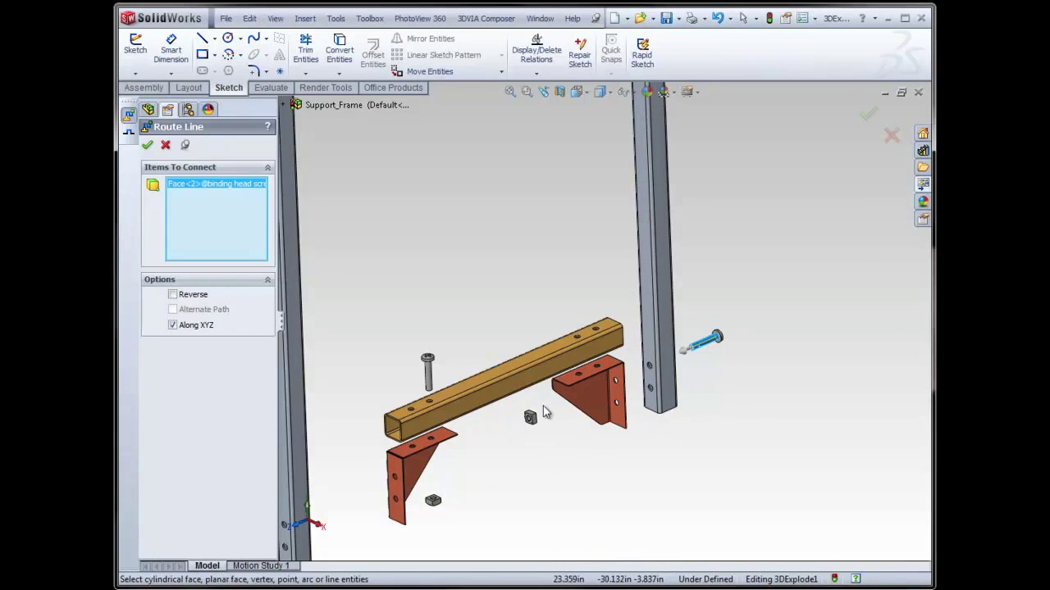
click(530, 421)
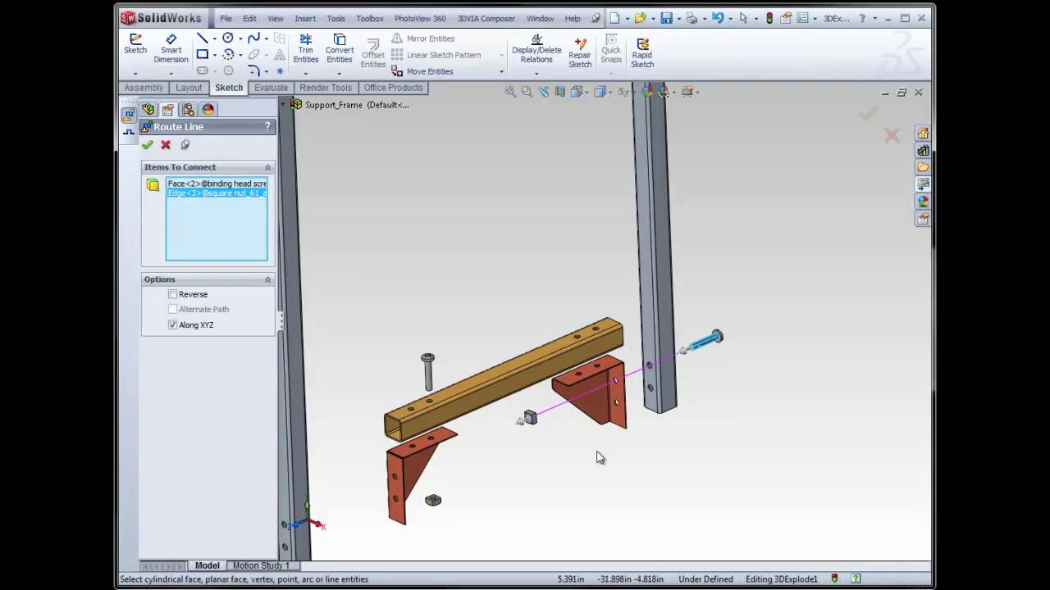
click(147, 145)
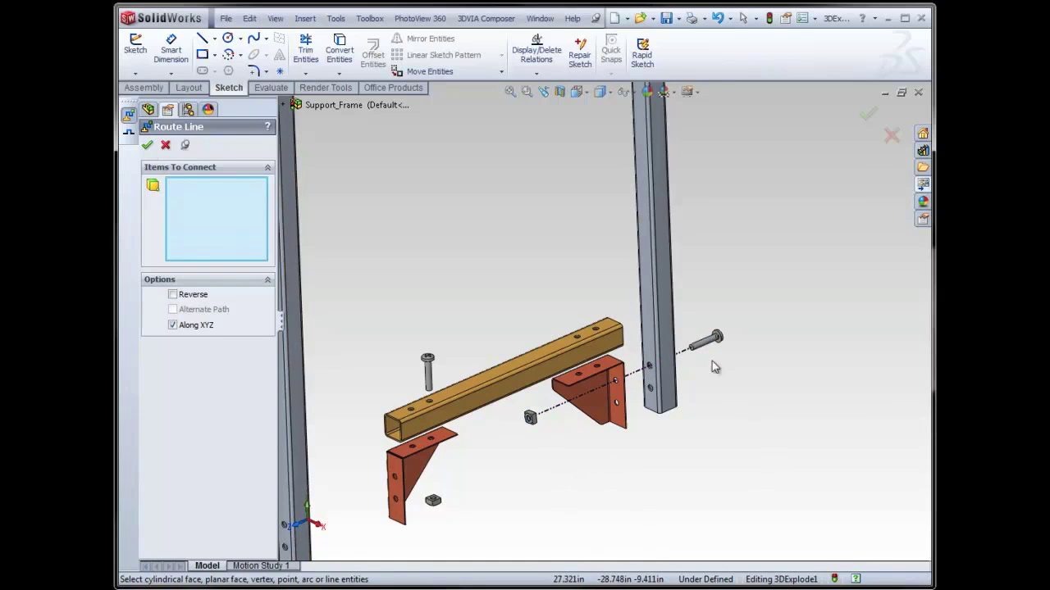
- Add a route line from the vertical binding head screw through the brace and bracket to the nut below, and exit the explode line sketch
click(428, 379)
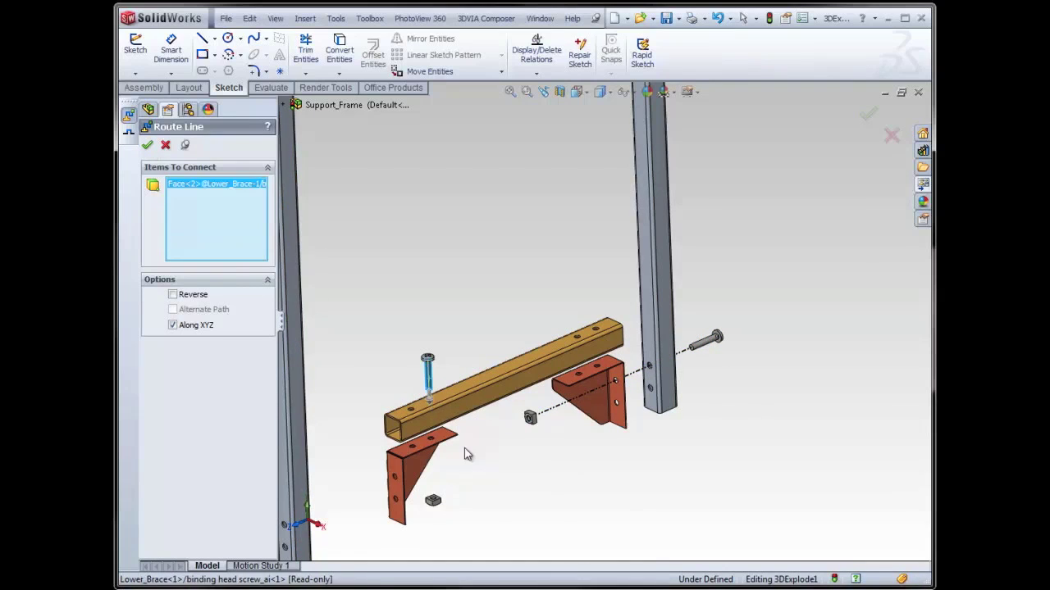
click(433, 503)
click(147, 146)
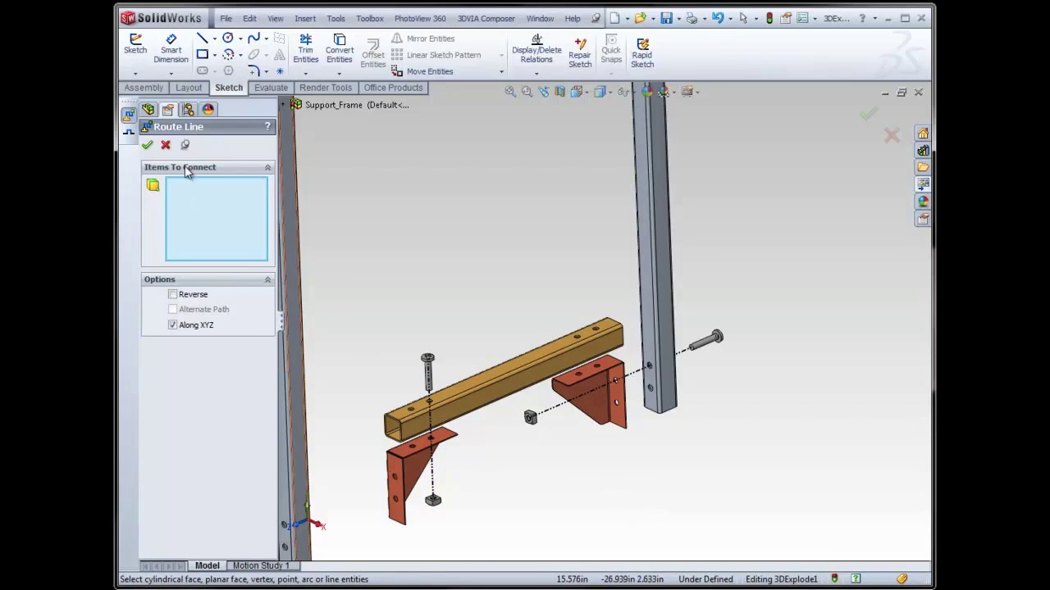
click(148, 146)
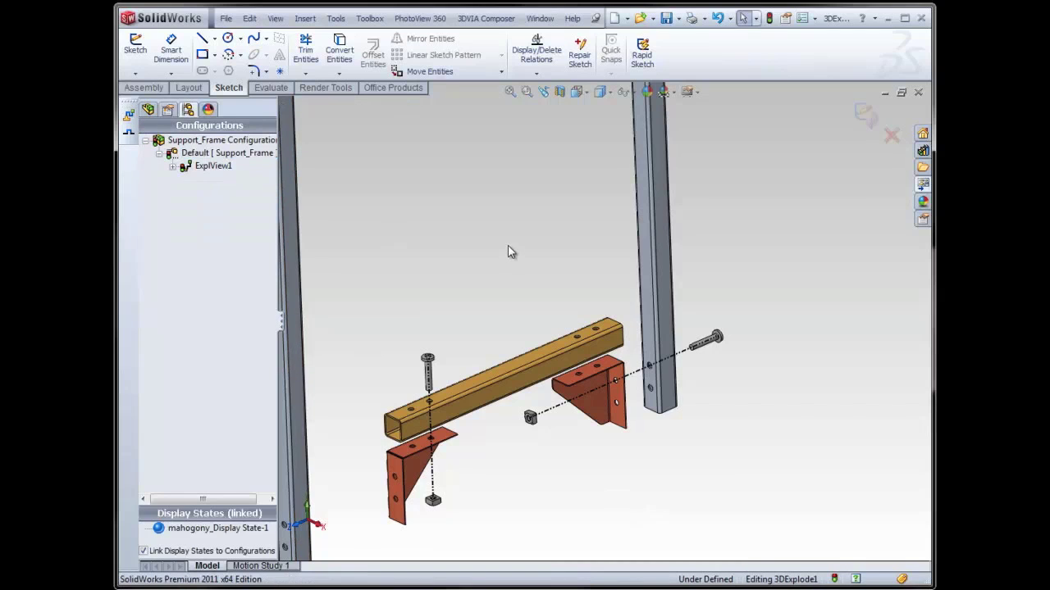
key(f)
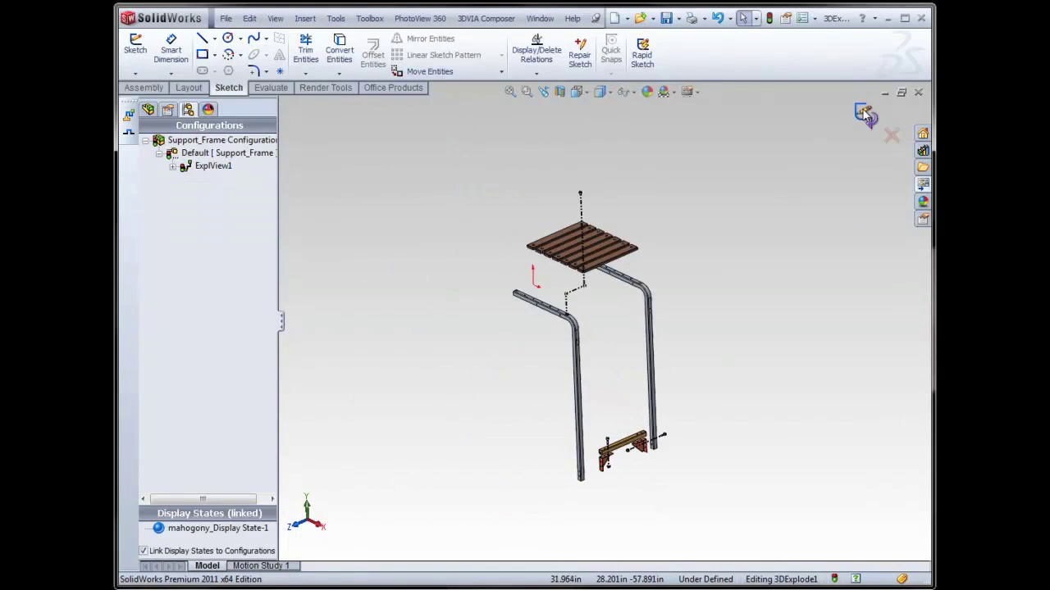
click(863, 114)
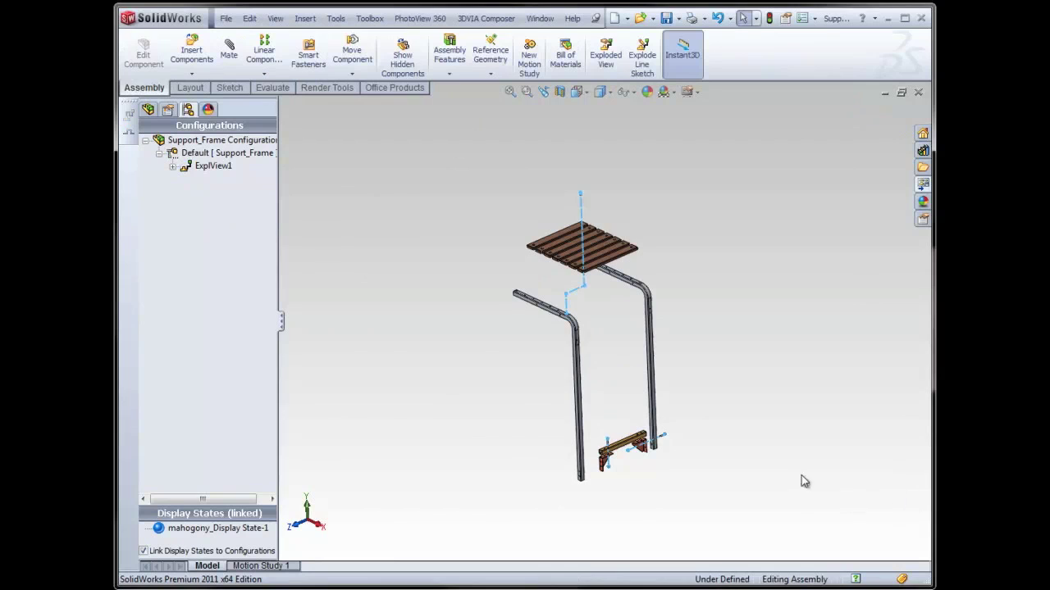
mouse_move(726, 406)
middle_down()
mouse_move(719, 368)
mouse_move(725, 414)
middle_up()
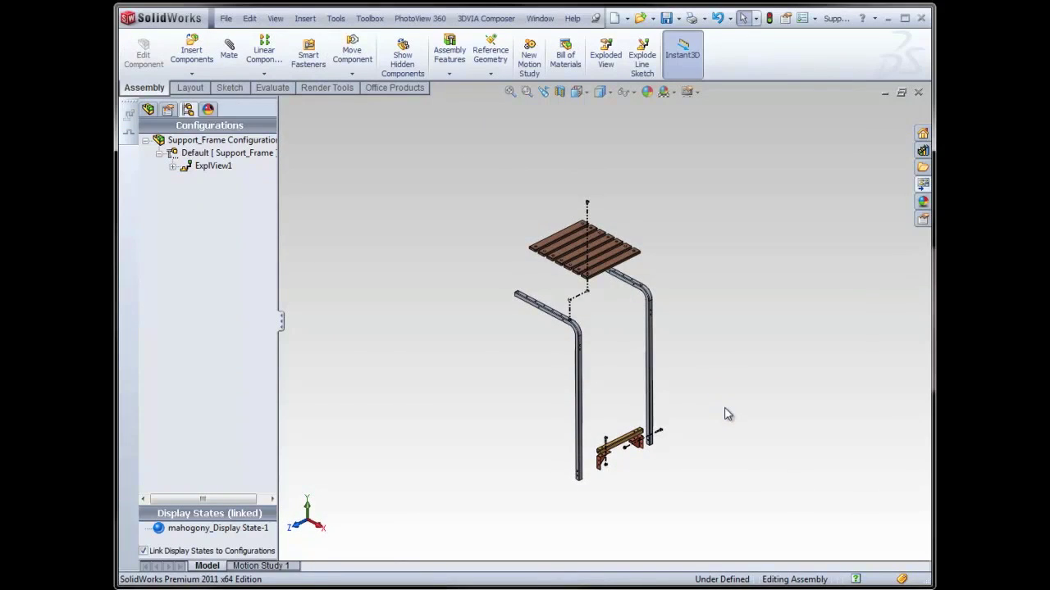
scroll(680, 294, down, 4)
scroll(675, 422, up, 4)
scroll(664, 401, down, 2)
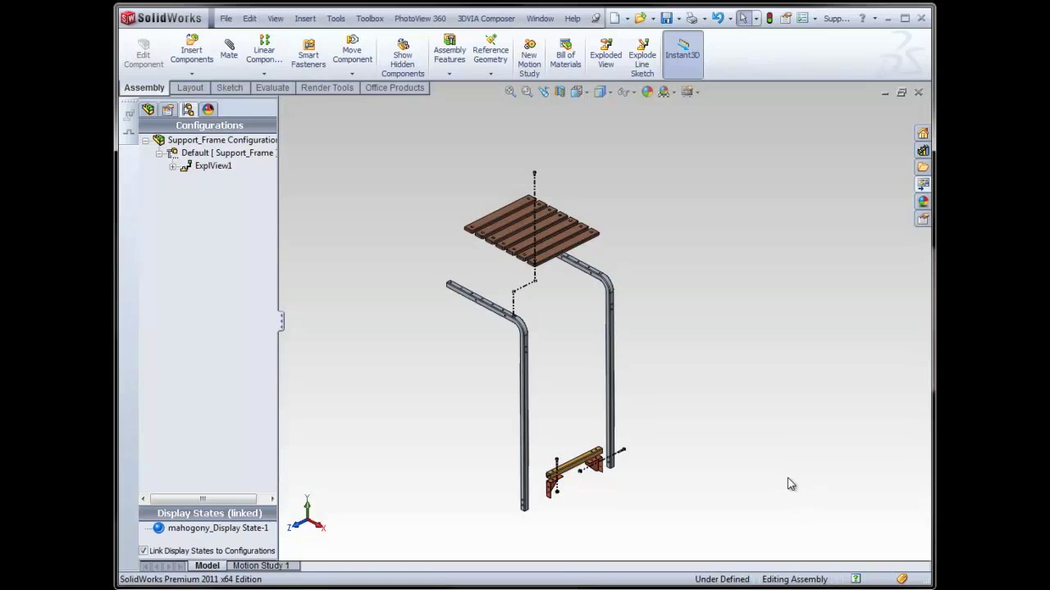
- Switch to the open part configs assembly and start a new exploded view for its Default configuration
click(539, 18)
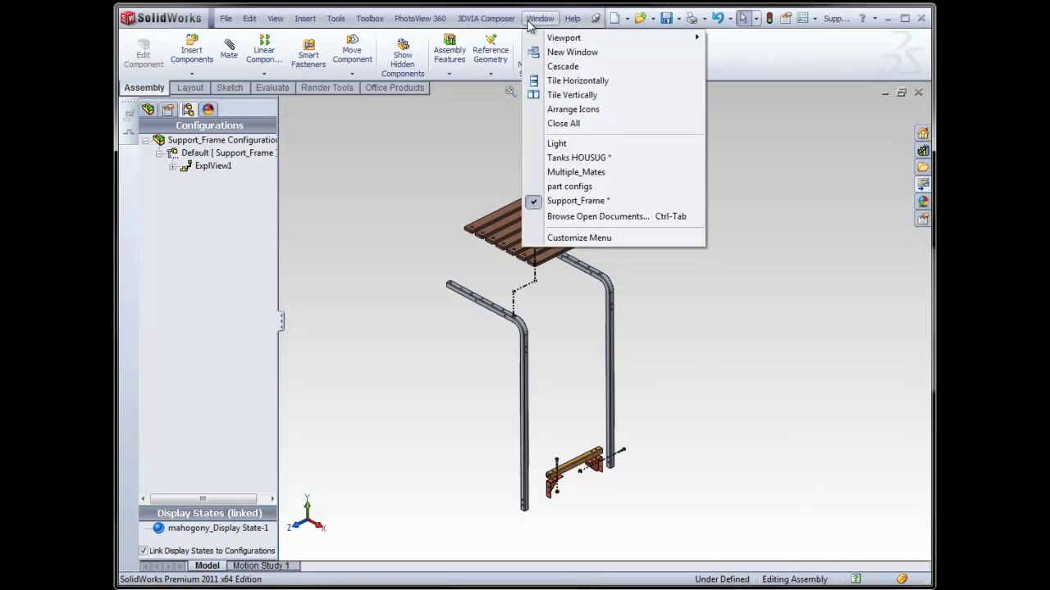
click(568, 187)
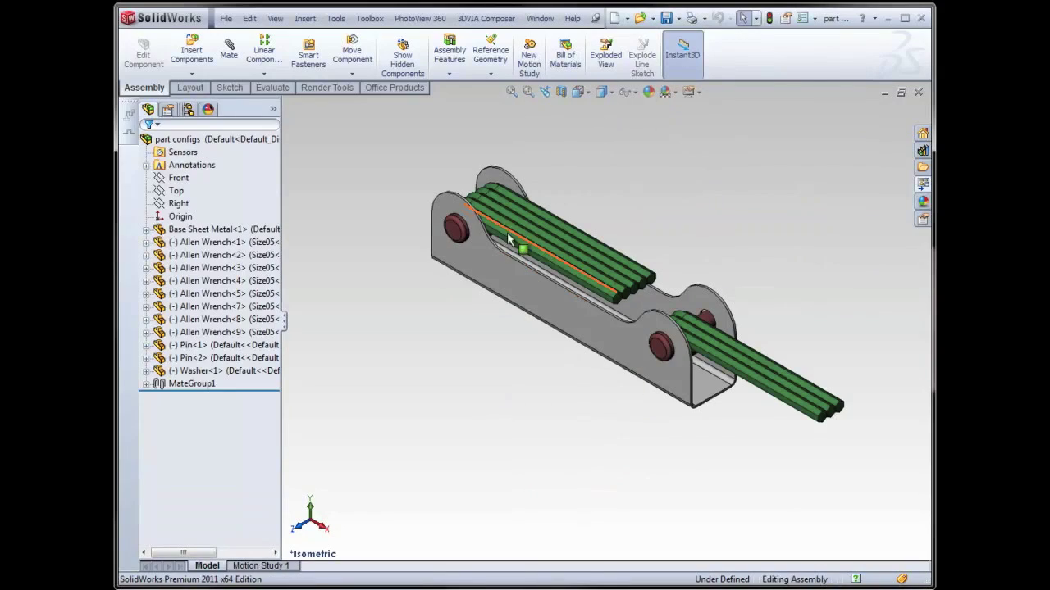
click(188, 110)
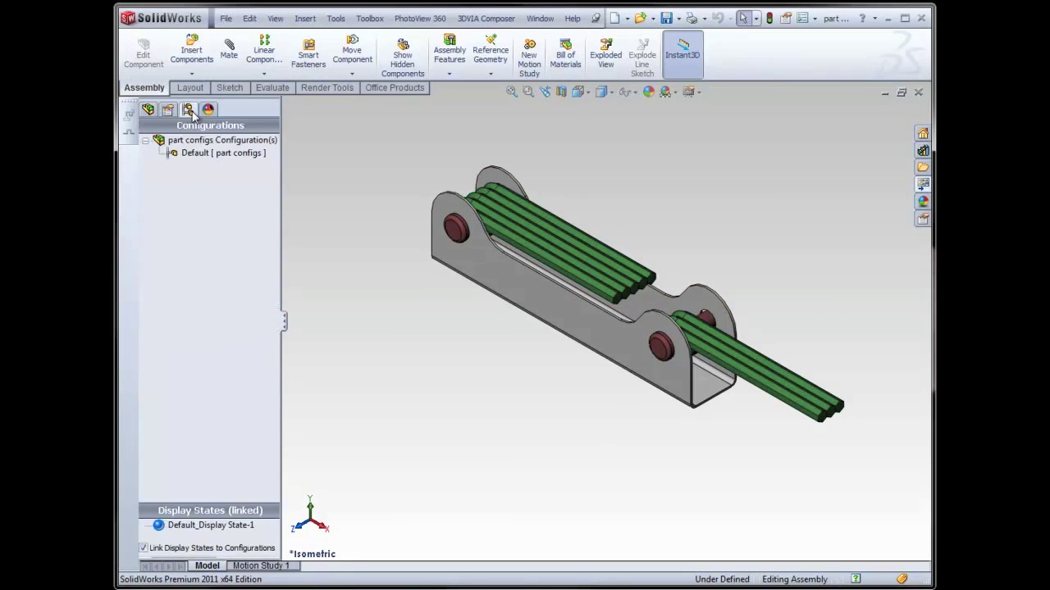
click(177, 154)
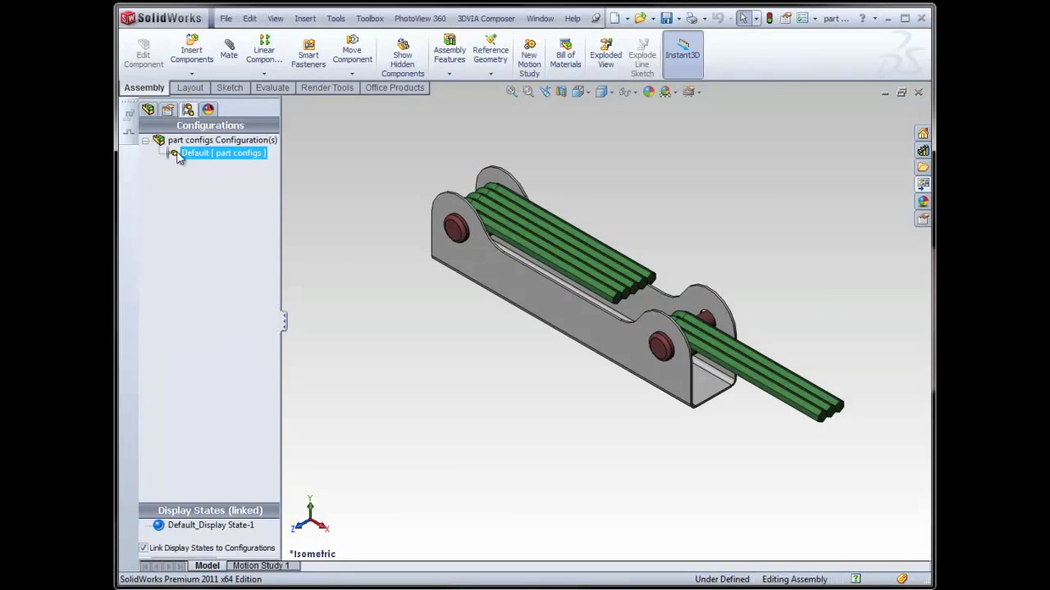
right_click(179, 157)
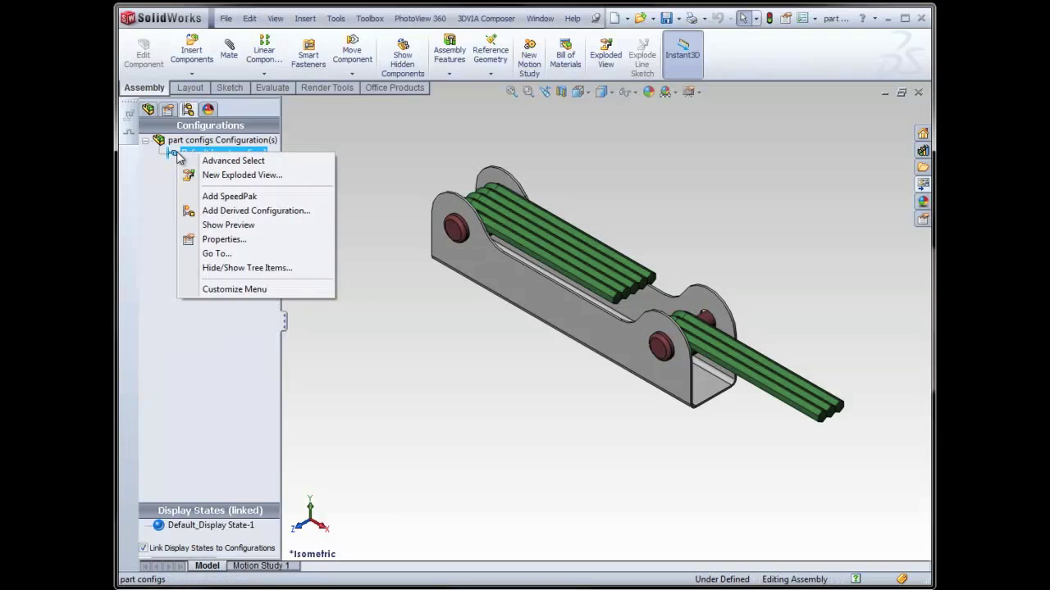
click(263, 176)
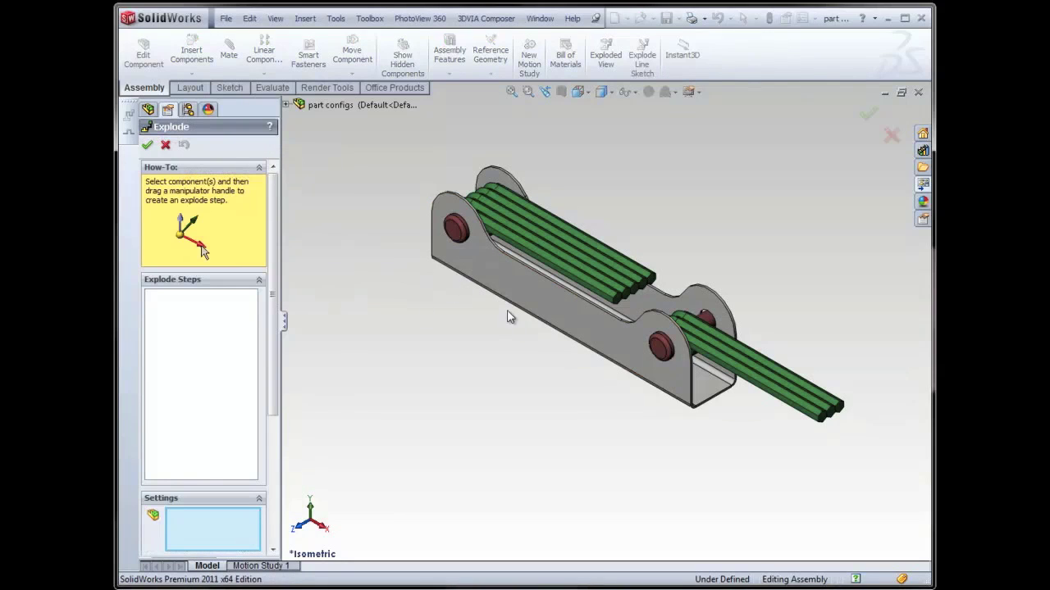
- Explode all eight Allen Wrenches together with Pin-1 about 69 mm along Z, with auto-spacing of components after drag and sub-assembly part selection enabled
click(570, 278)
click(592, 277)
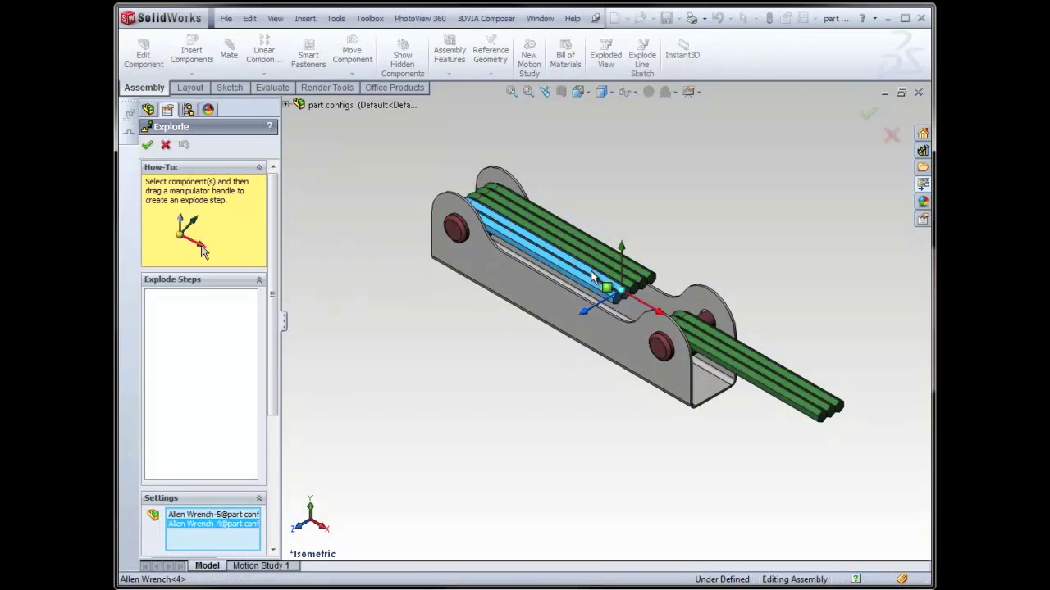
click(595, 264)
click(598, 255)
click(603, 250)
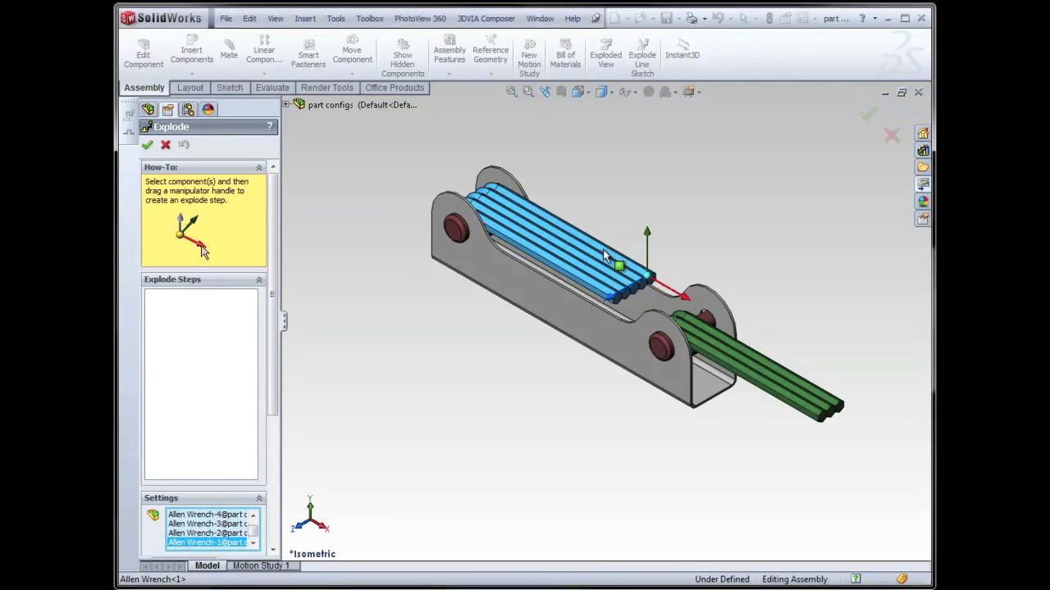
click(456, 228)
scroll(654, 353, up, 2)
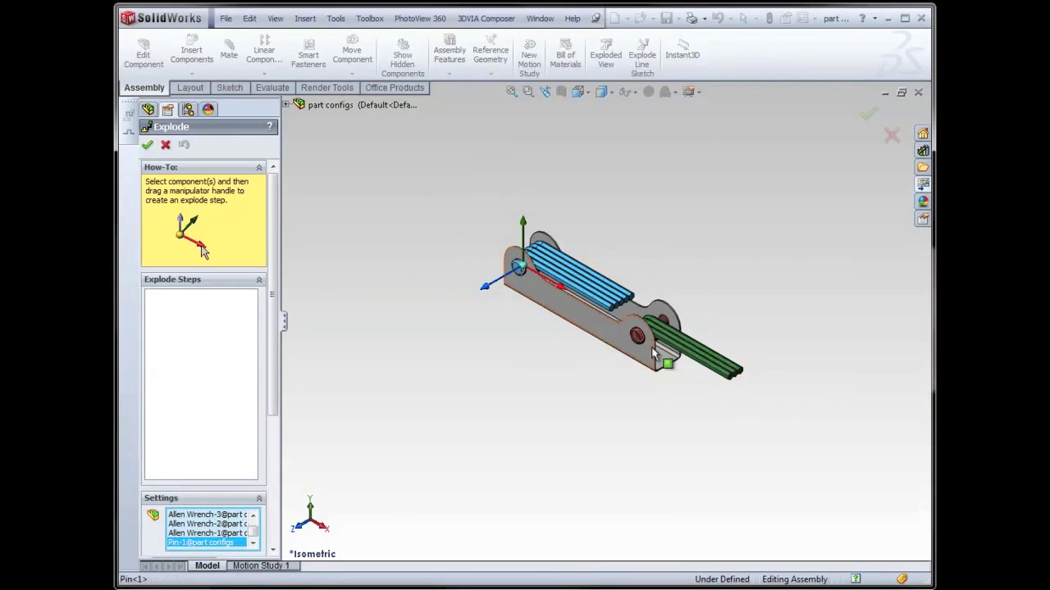
click(696, 353)
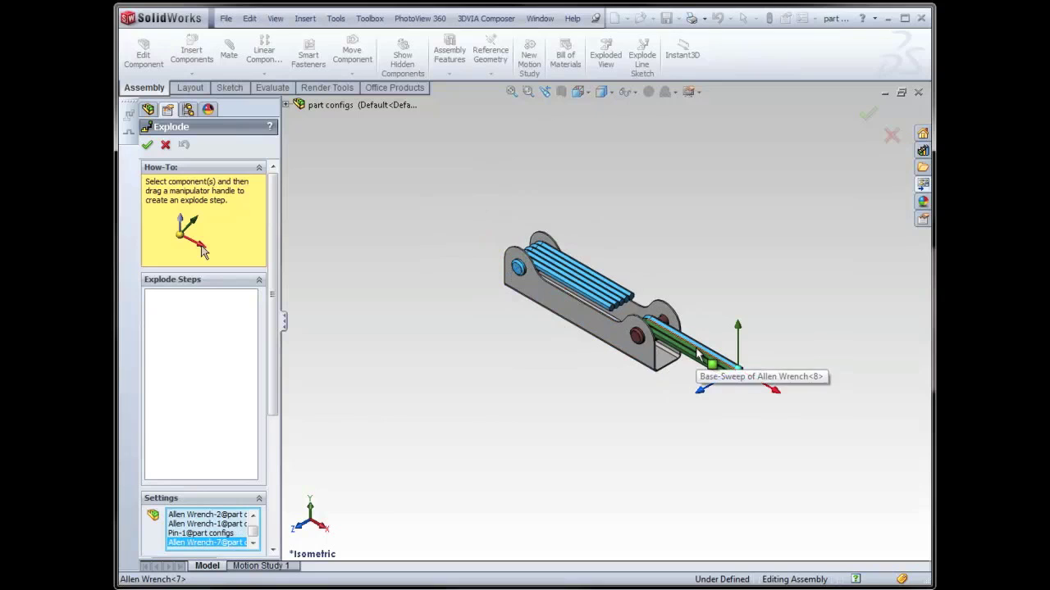
click(696, 354)
click(698, 357)
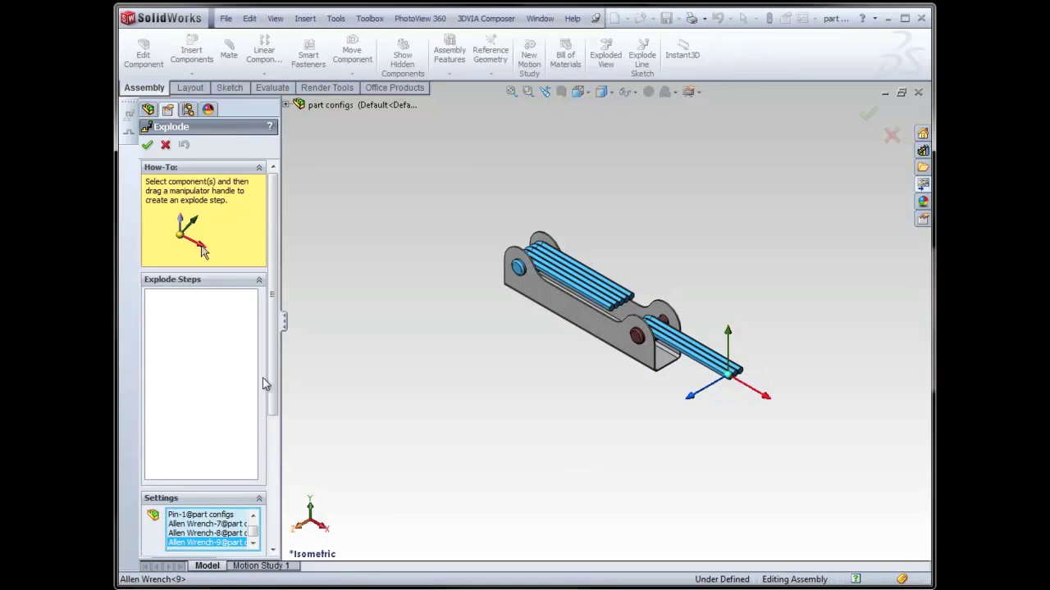
drag(264, 384, 260, 483)
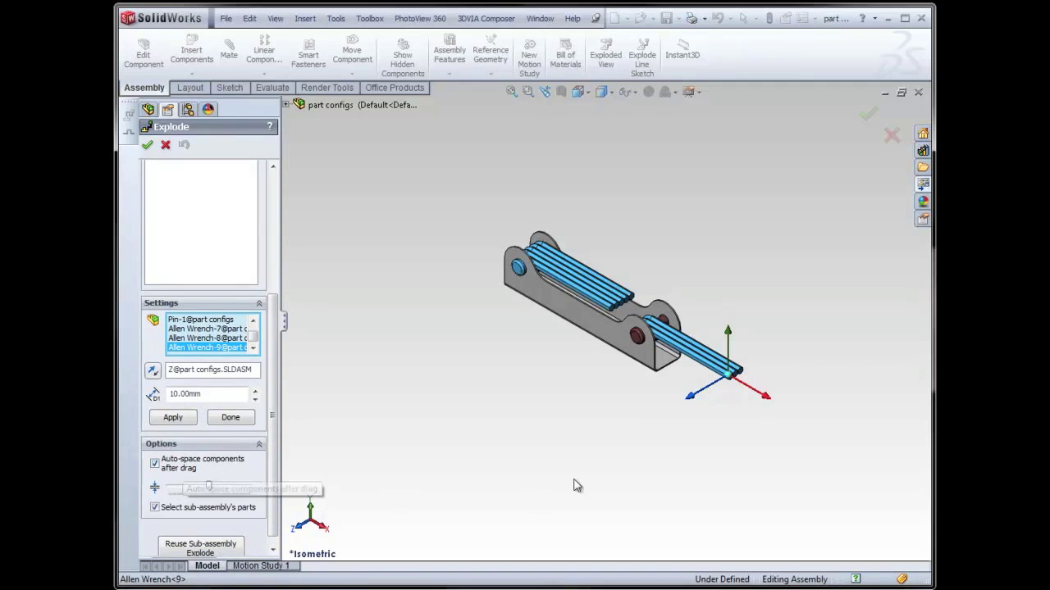
drag(691, 396, 624, 443)
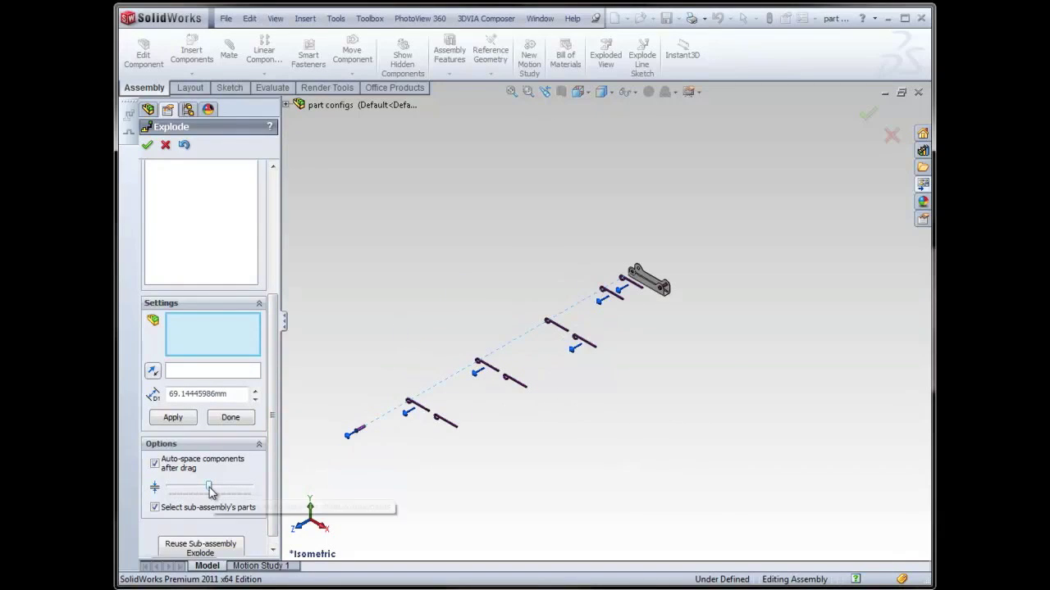
- Reduce the auto-spacing so the exploded wrenches and pin sit much closer together, and accept the exploded view
drag(210, 487, 176, 493)
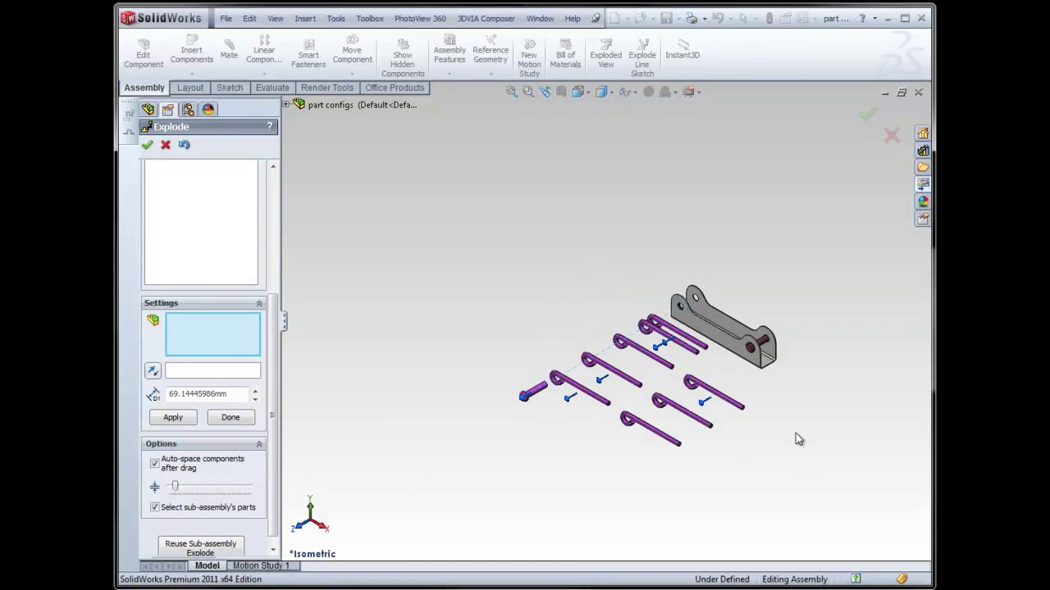
scroll(832, 462, down, 2)
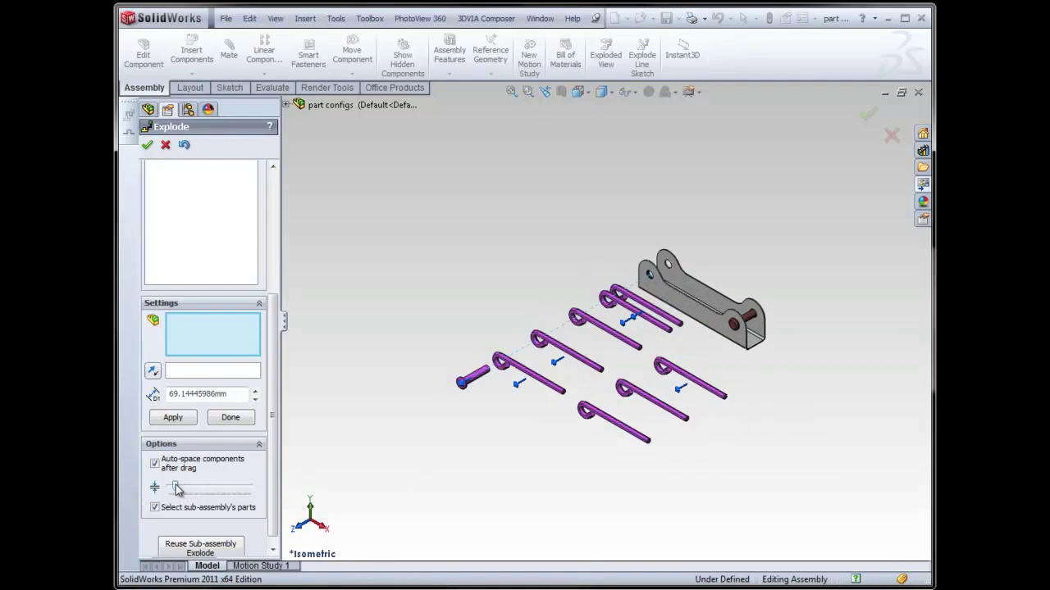
drag(174, 488, 177, 494)
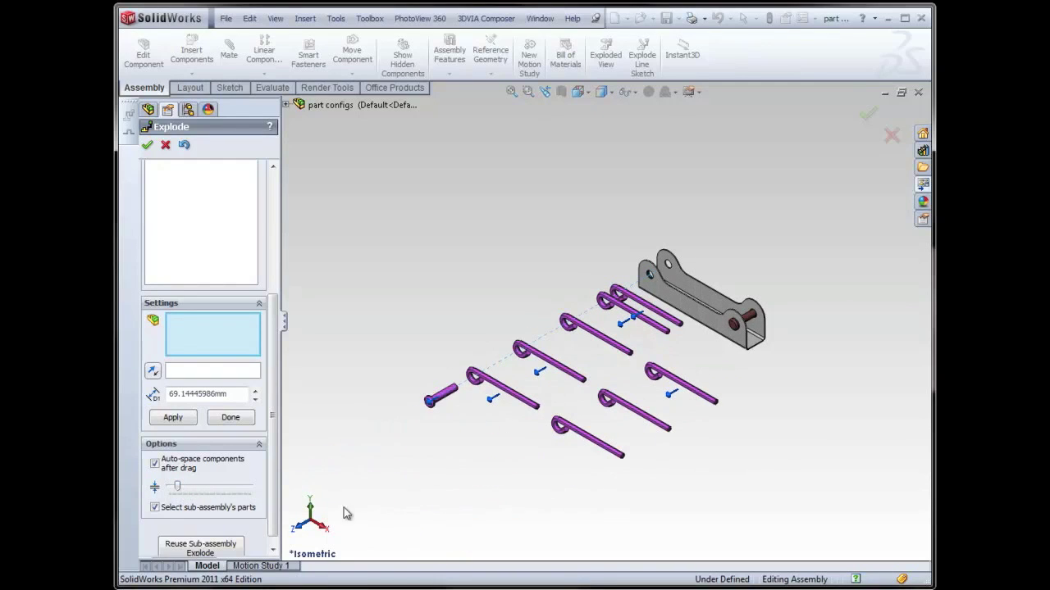
scroll(688, 484, down, 1)
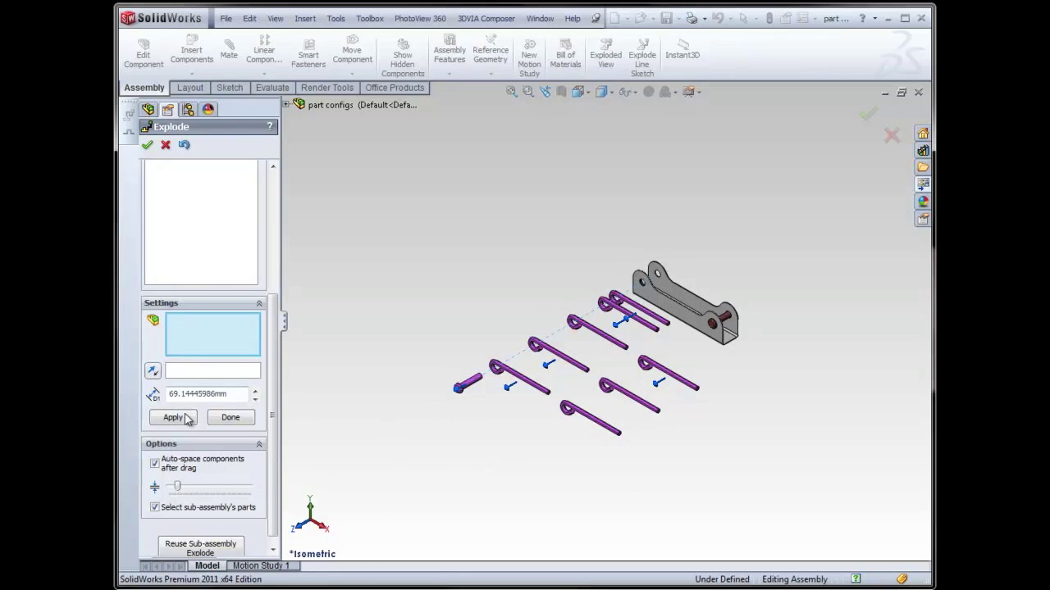
click(147, 146)
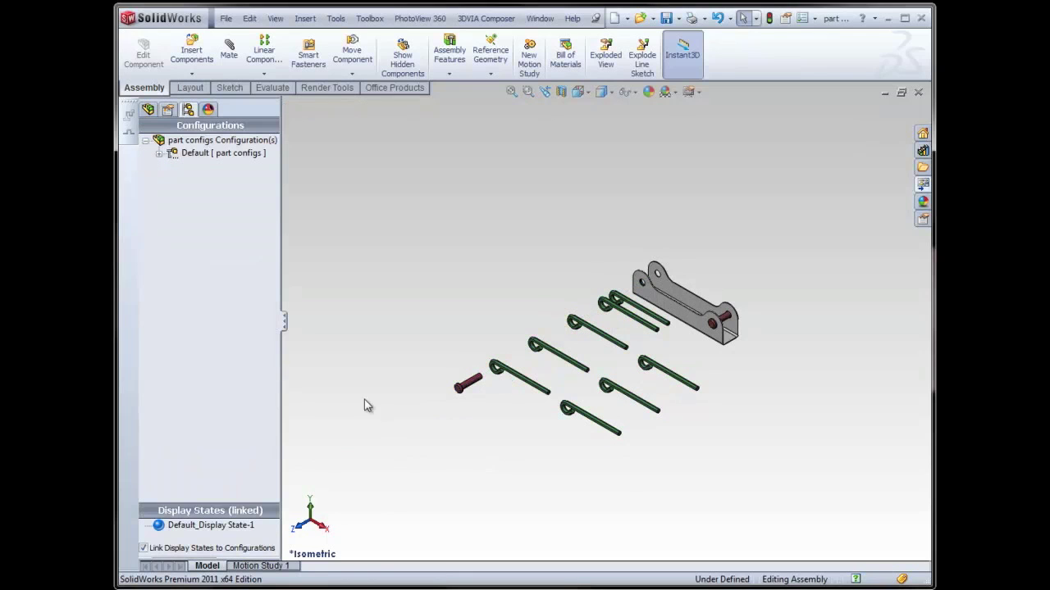
- Examine the spaced-out wrenches from another angle and close the part configs assembly without saving
middle_drag(625, 431, 589, 477)
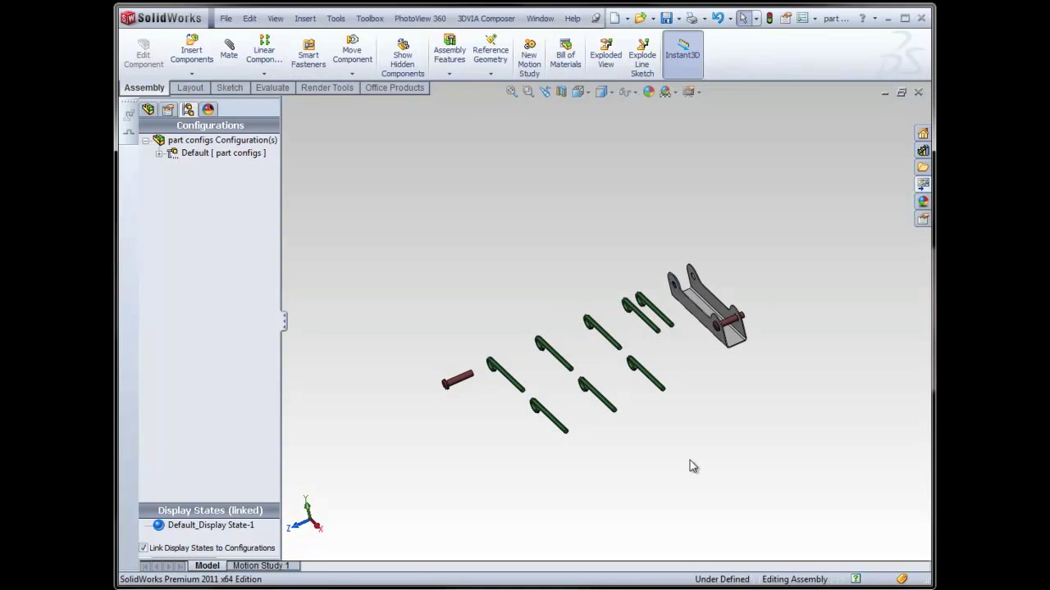
middle_drag(692, 465, 745, 413)
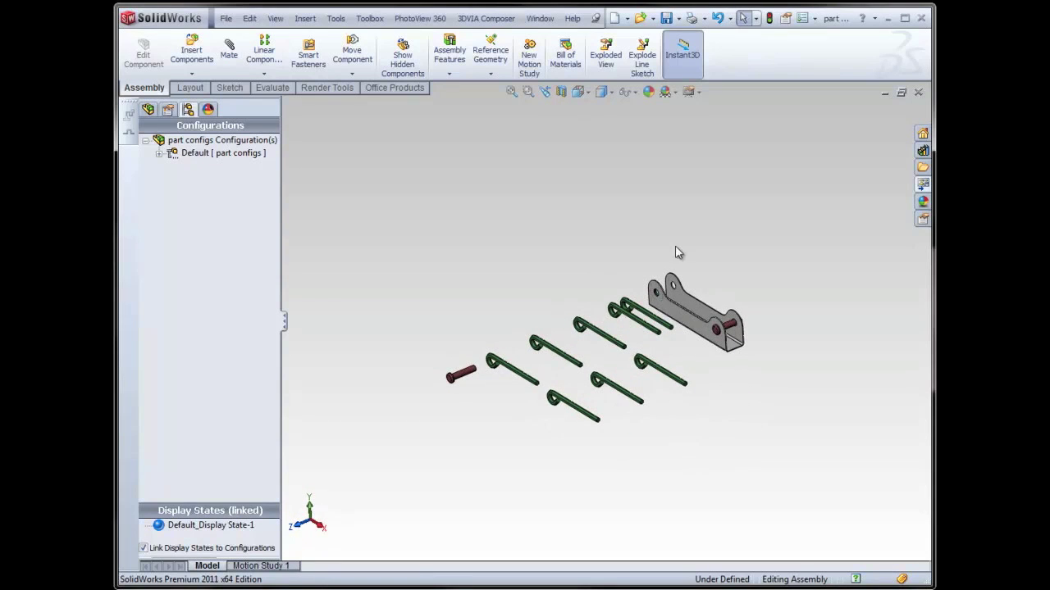
click(919, 95)
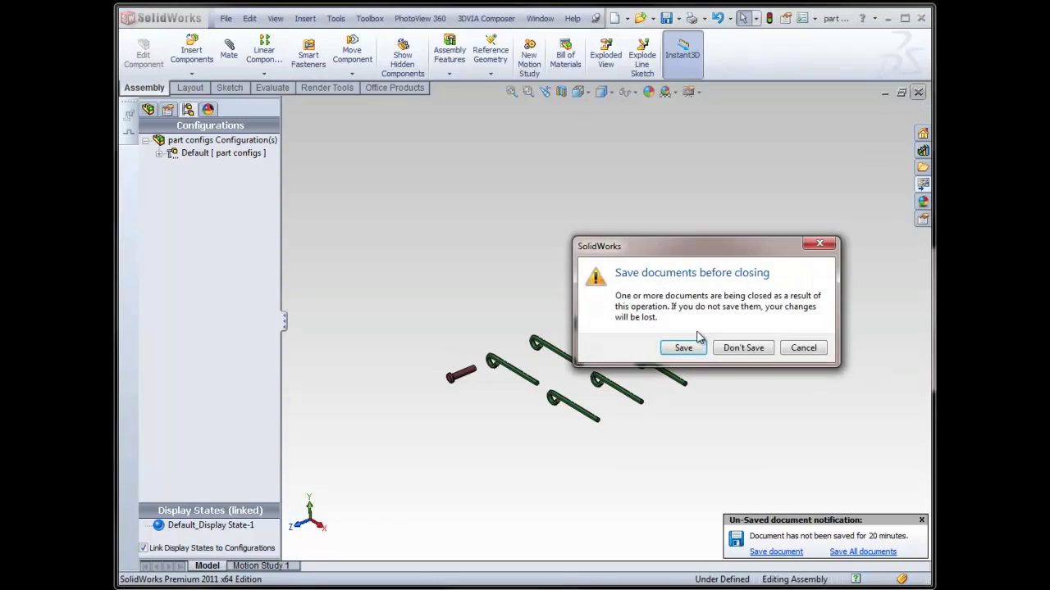
click(745, 348)
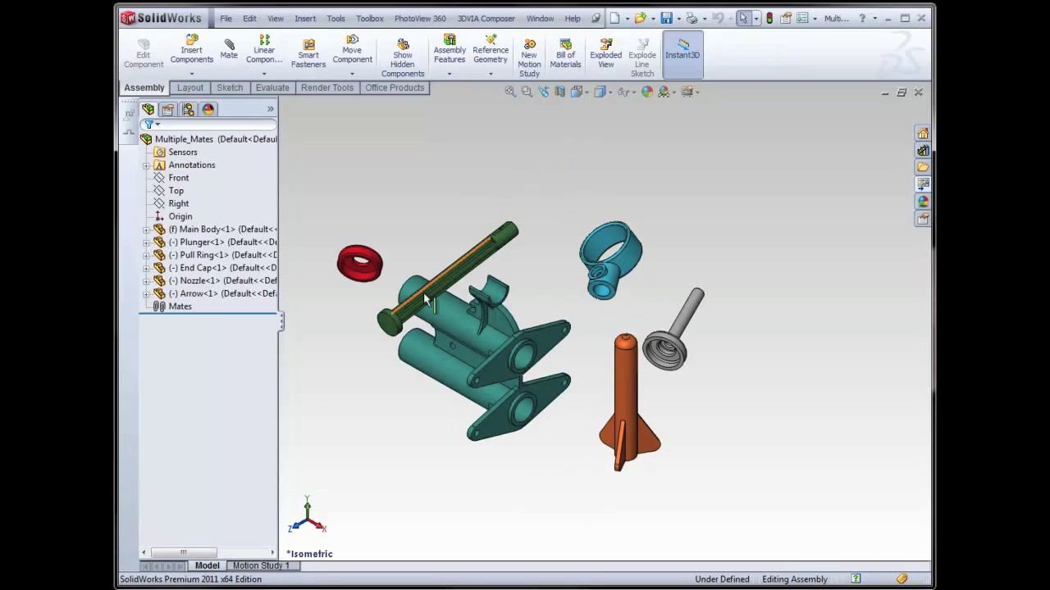
- Rotate the Plunger in Multiple_Mates so it lies roughly parallel to the Main Body's barrels, with its head at the barrels' rear end
scroll(403, 296, up, 3)
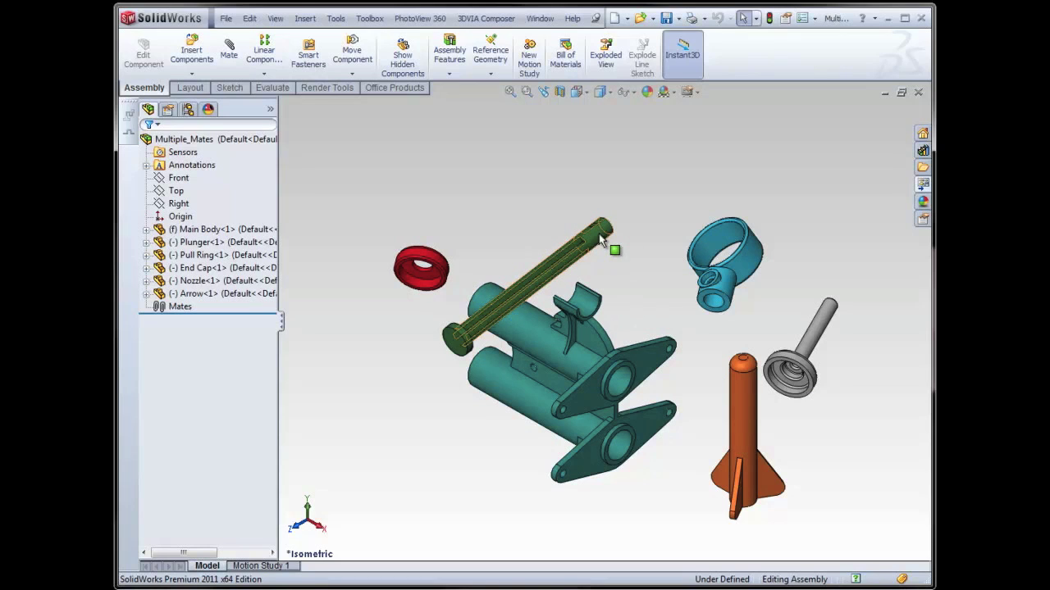
drag(602, 238, 638, 241)
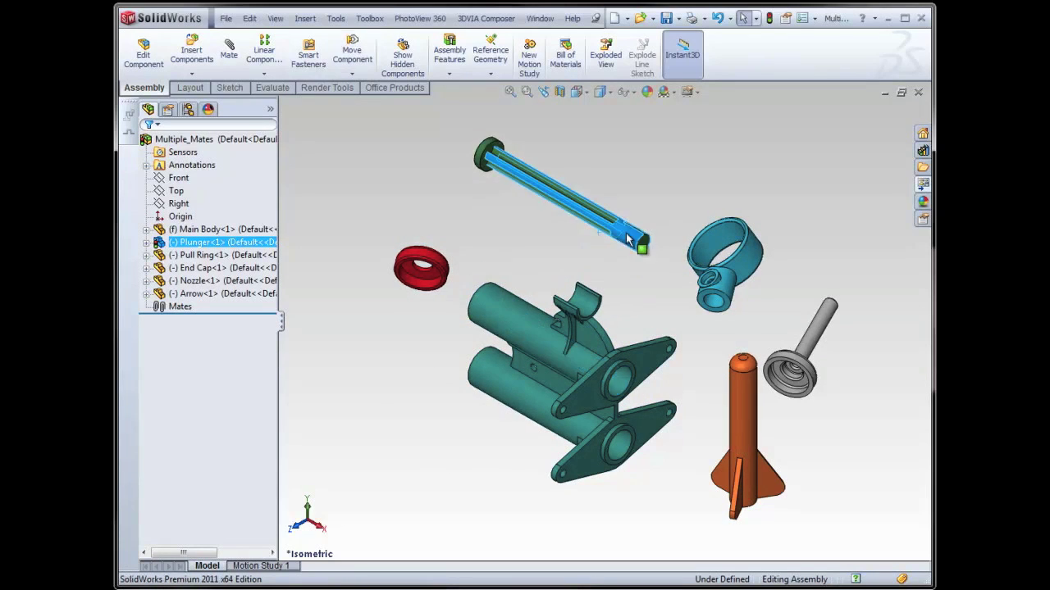
click(660, 302)
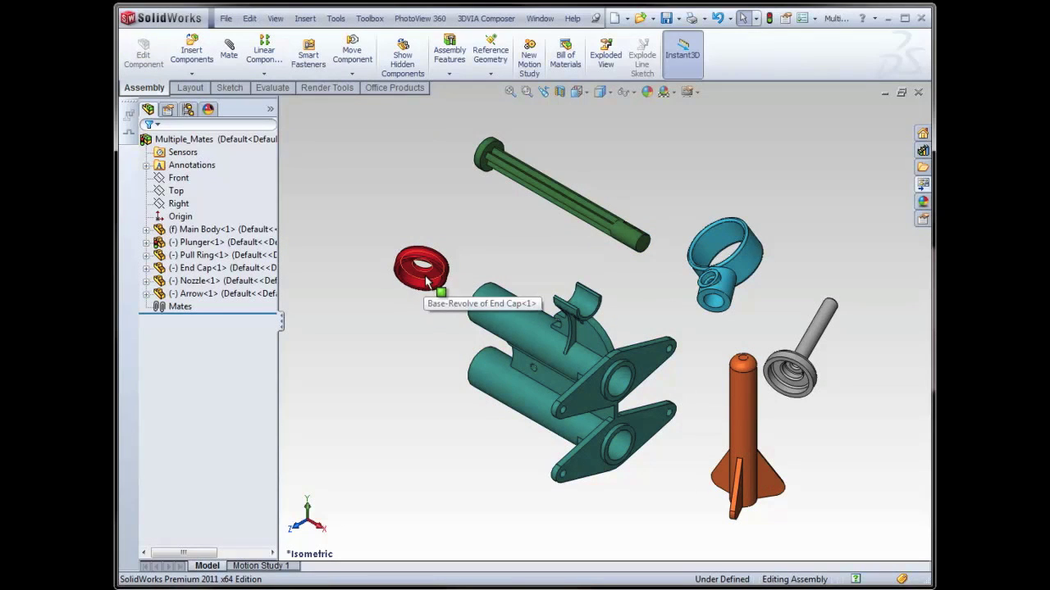
- Move the End Cap across the Main Body's flanges and set it down, turned upright, beside the Plunger's head
drag(425, 280, 585, 405)
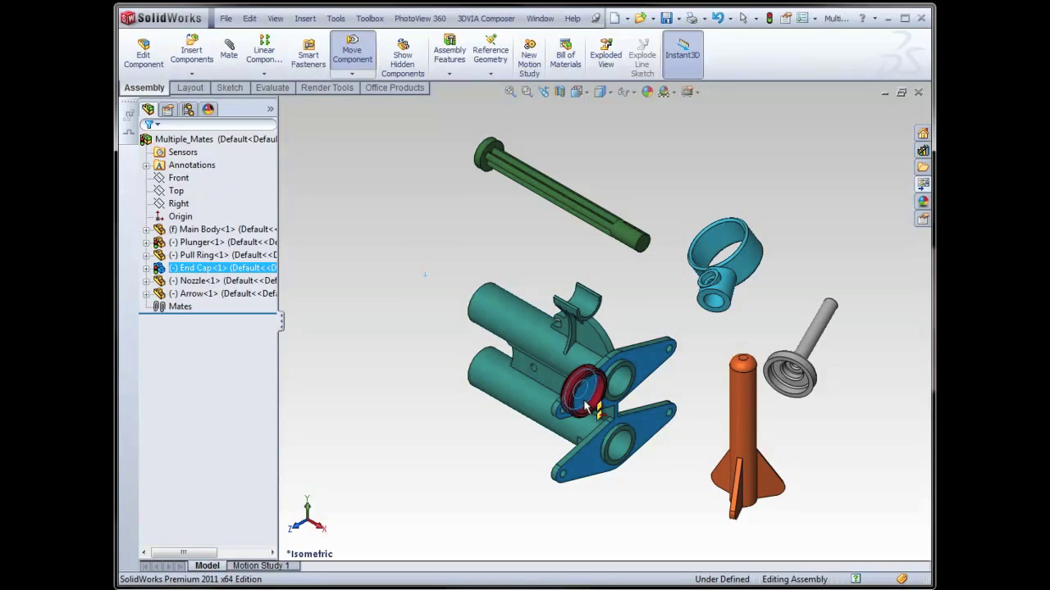
drag(584, 405, 545, 293)
key(Escape)
key(Escape)
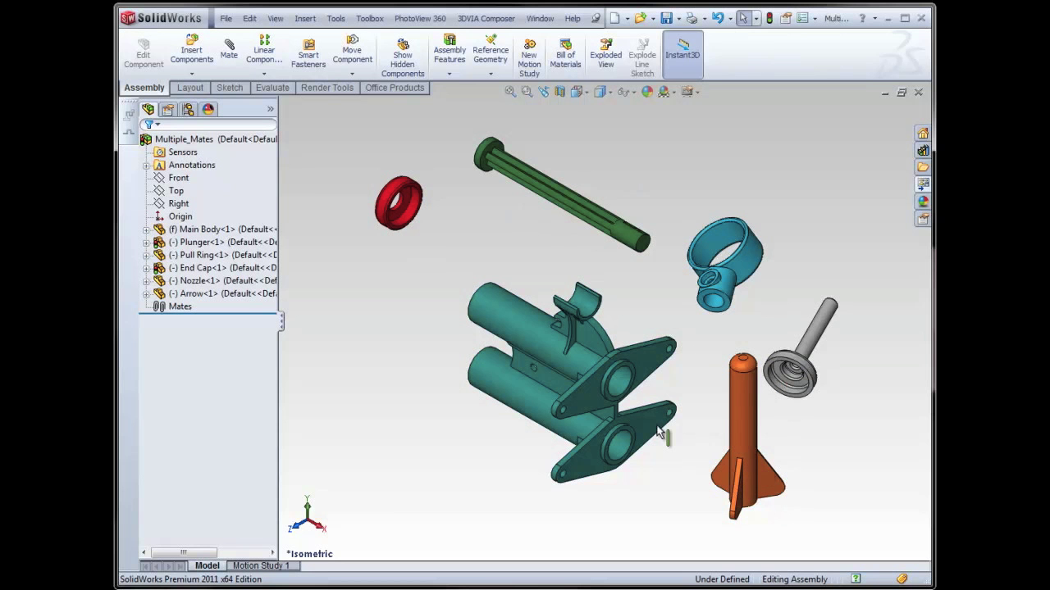
- Start a mate in multiple mate mode with the bore face of the Main Body's upper barrel as the common reference
click(621, 391)
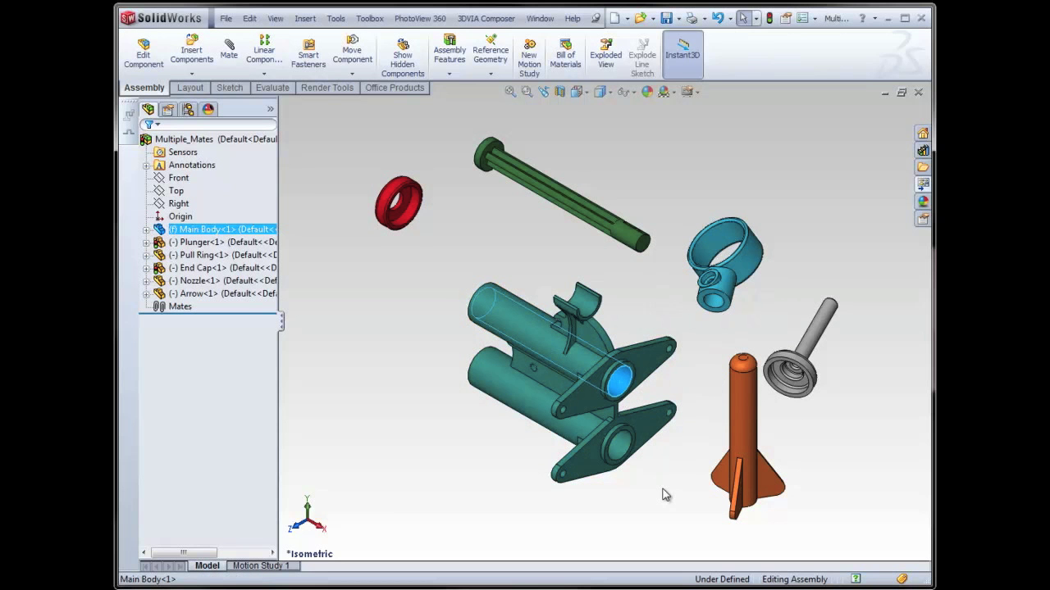
click(661, 539)
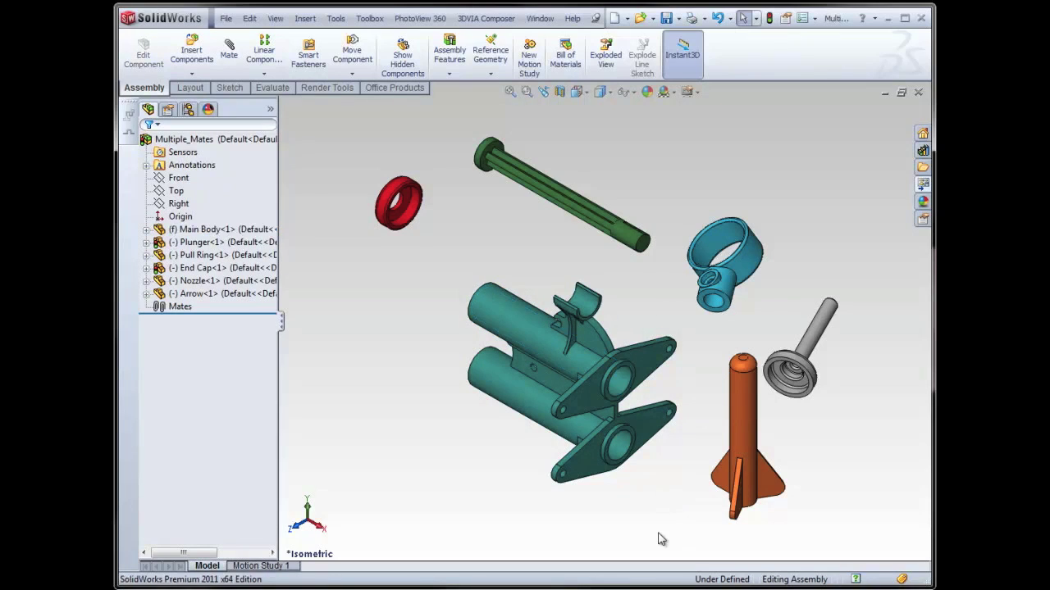
click(229, 49)
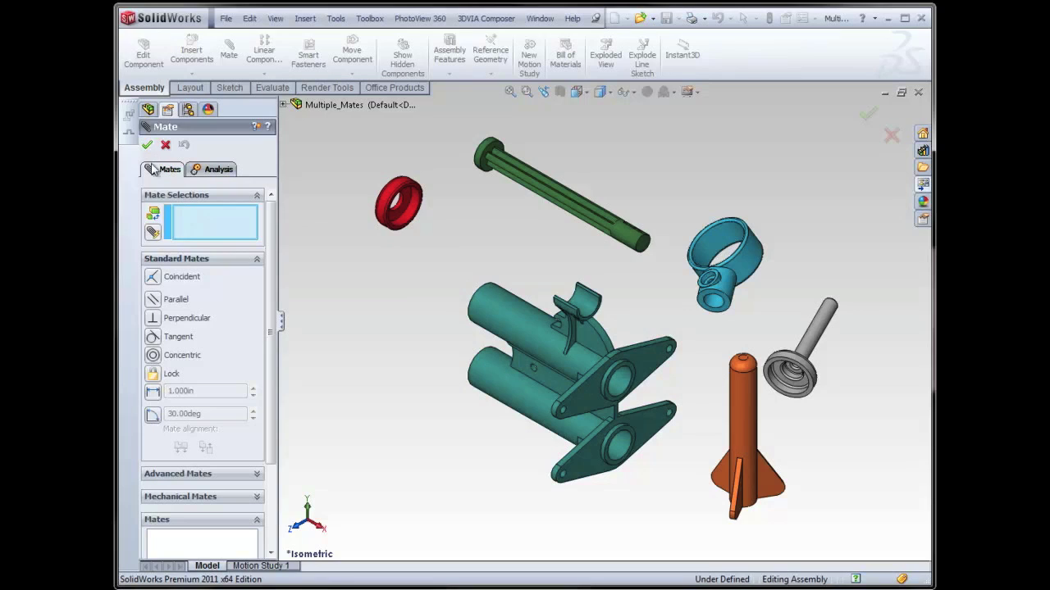
click(153, 240)
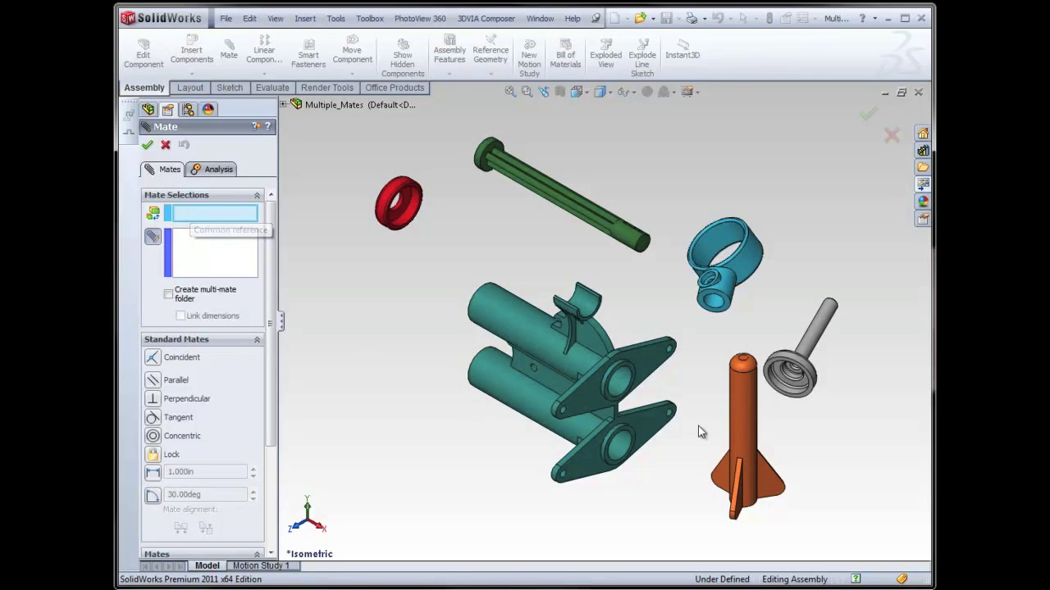
click(621, 383)
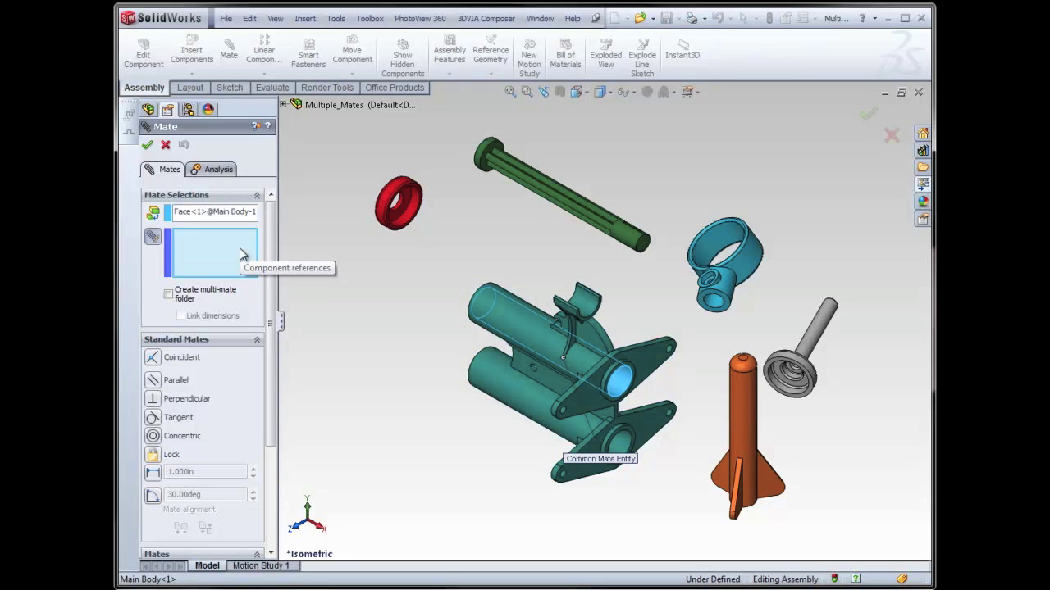
- Mate the Arrow with flipped alignment, the Nozzle, Pull Ring, Plunger and End Cap concentric to the common bore, and accept the mates
click(742, 420)
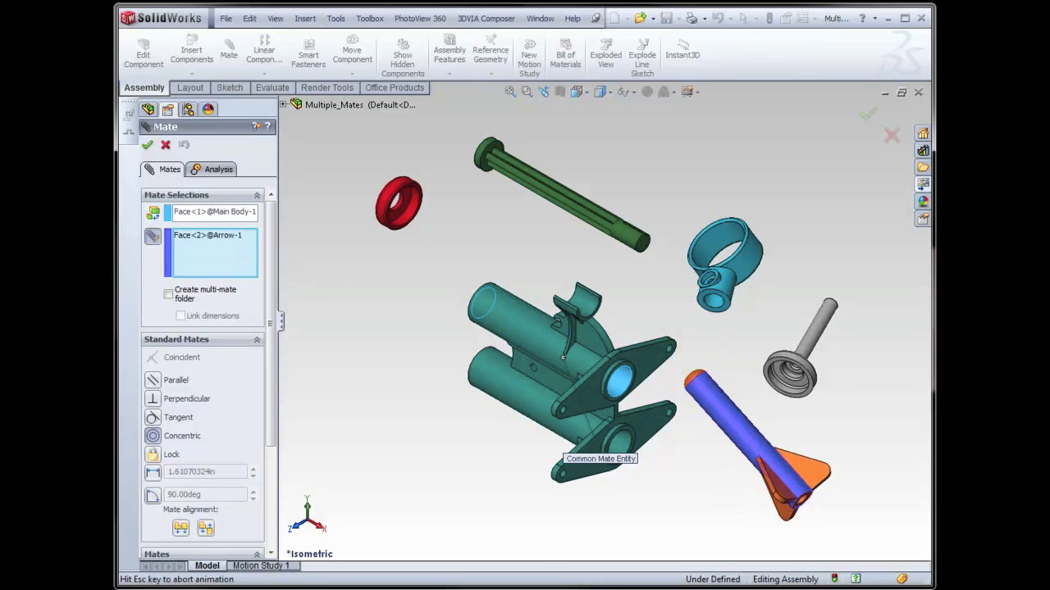
click(181, 528)
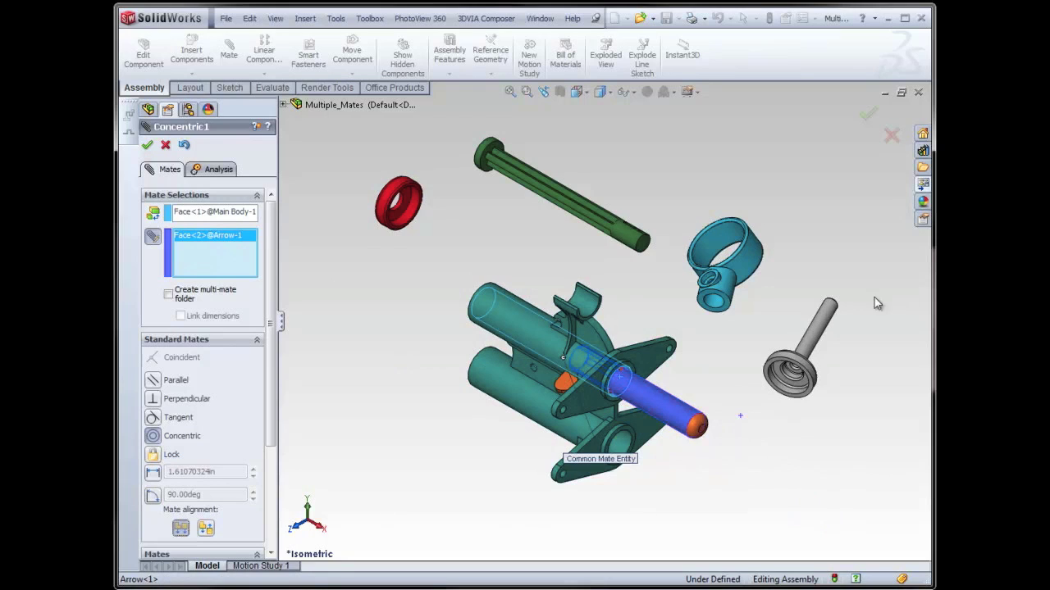
drag(818, 326, 796, 333)
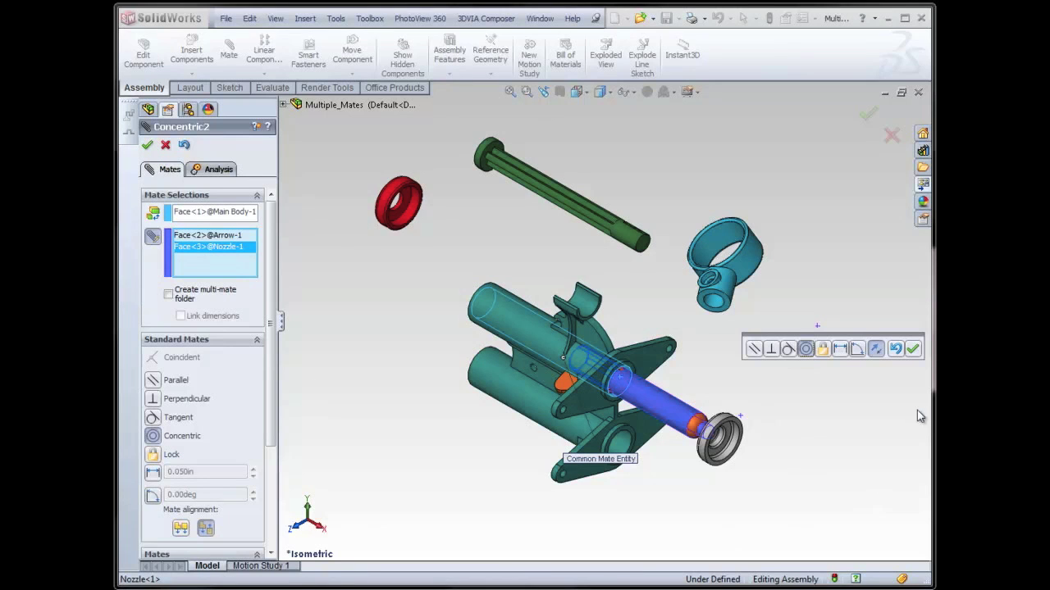
click(715, 309)
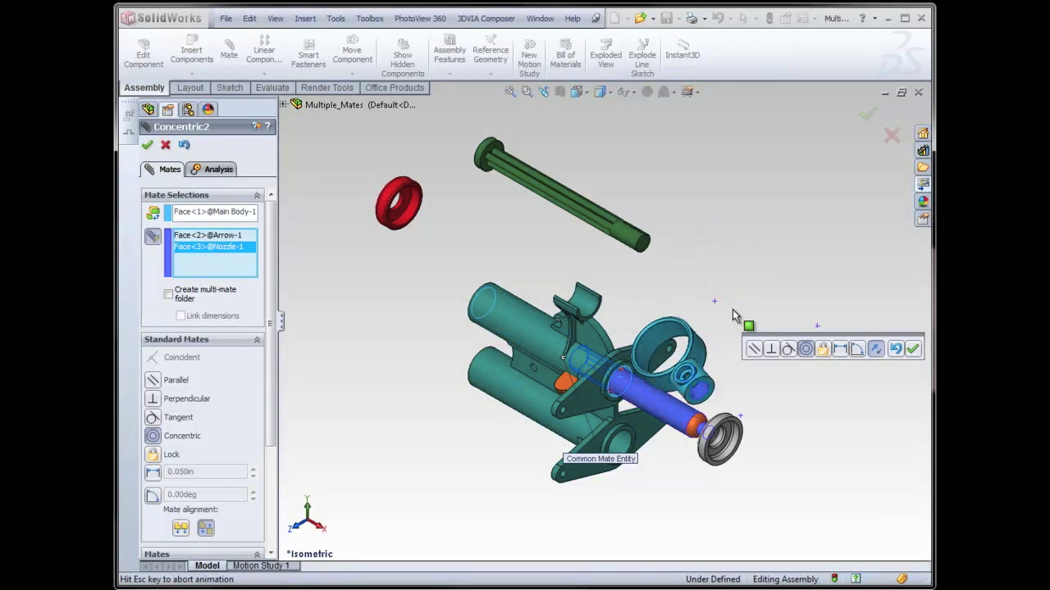
click(634, 237)
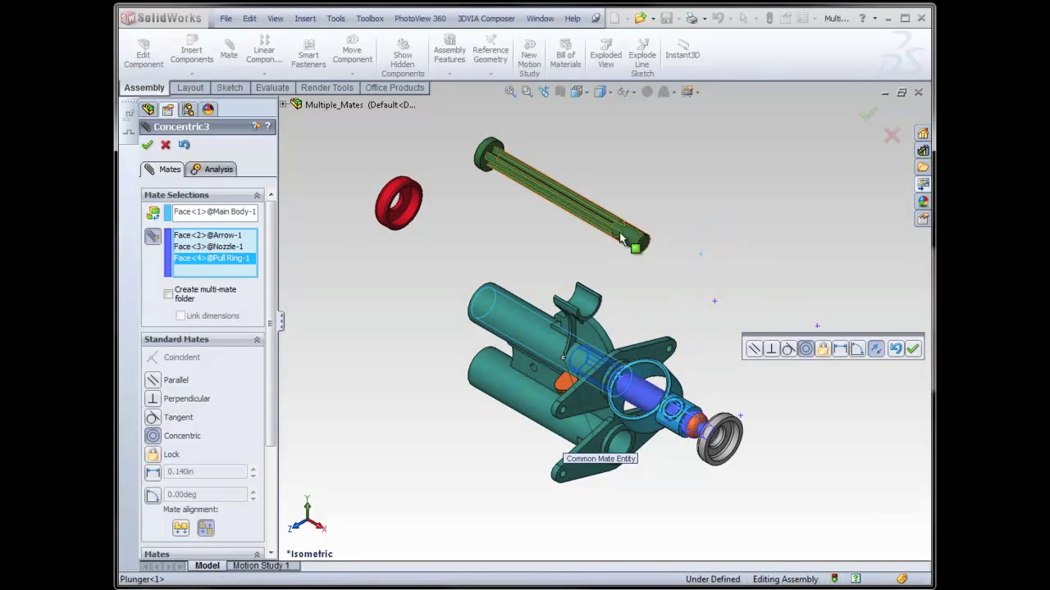
click(410, 211)
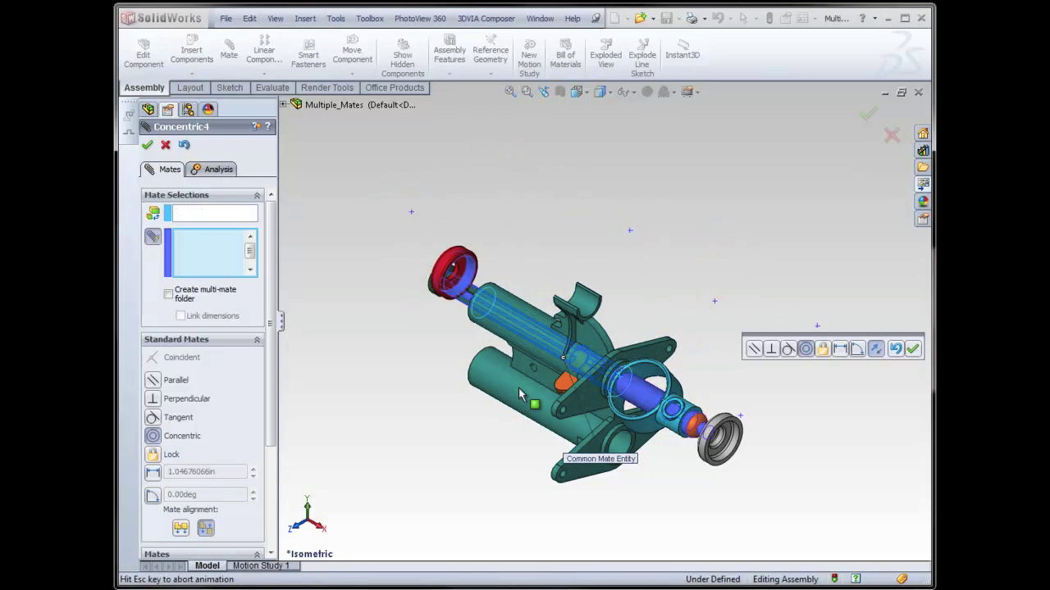
click(147, 147)
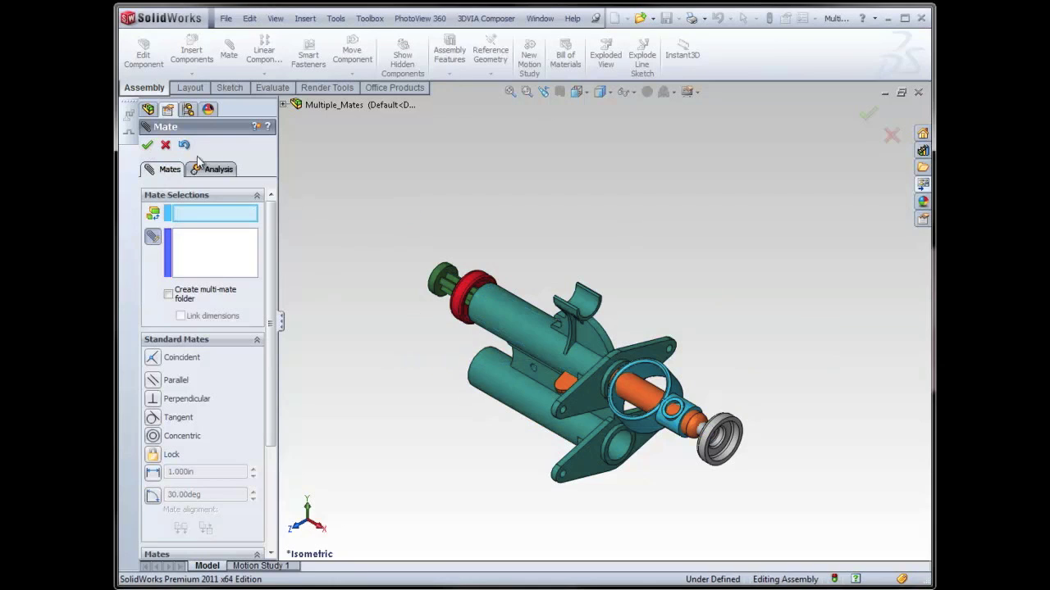
click(148, 146)
- Slide the End Cap, Pull Ring and Nozzle behind the upper barrel, and the Arrow and Plunger out through its flanged end
drag(471, 274, 387, 210)
drag(638, 425, 324, 173)
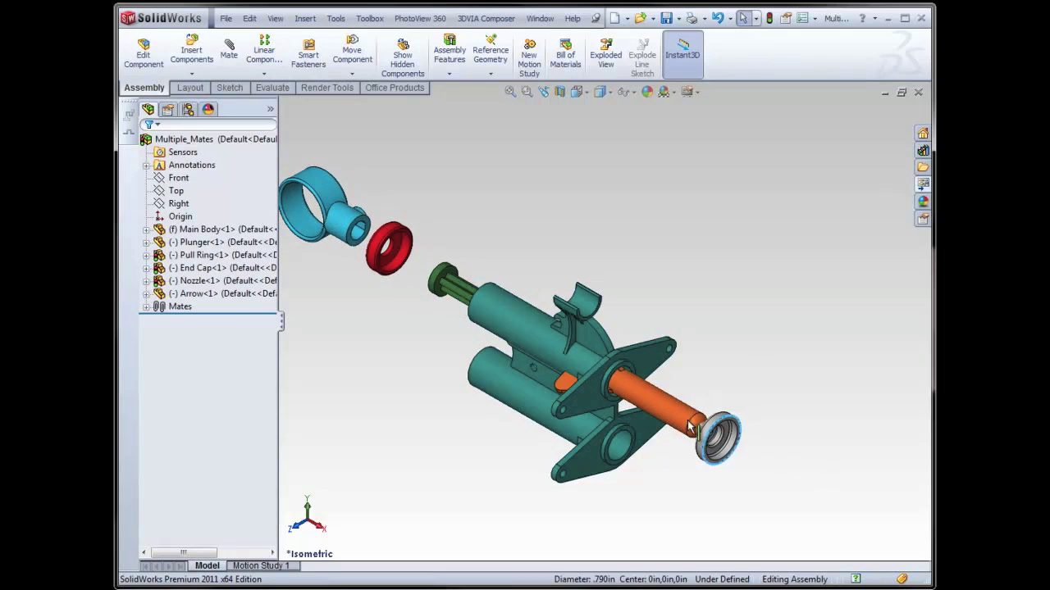
drag(720, 438, 390, 263)
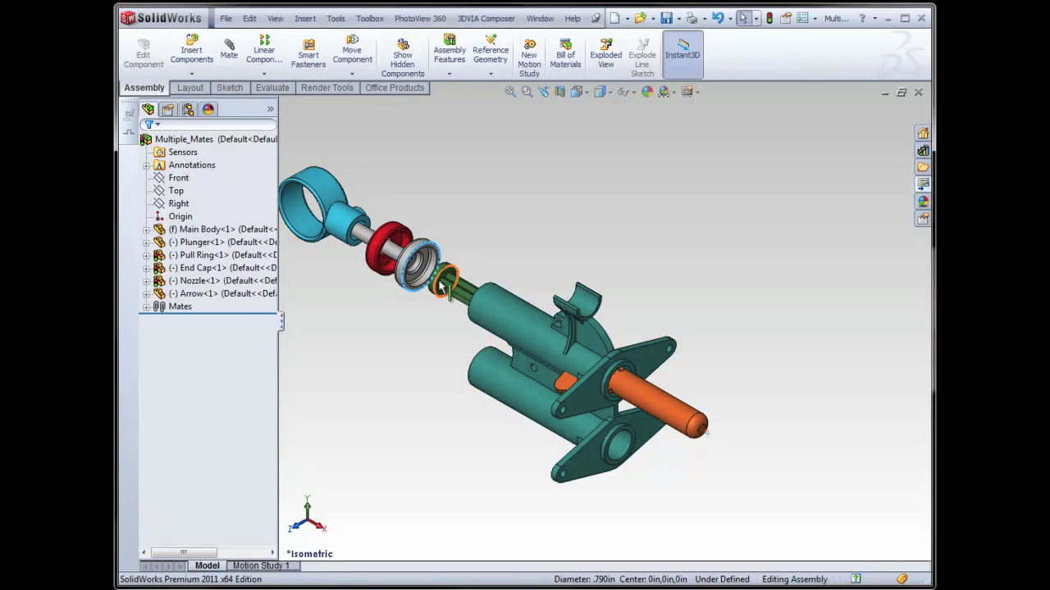
drag(451, 283, 807, 502)
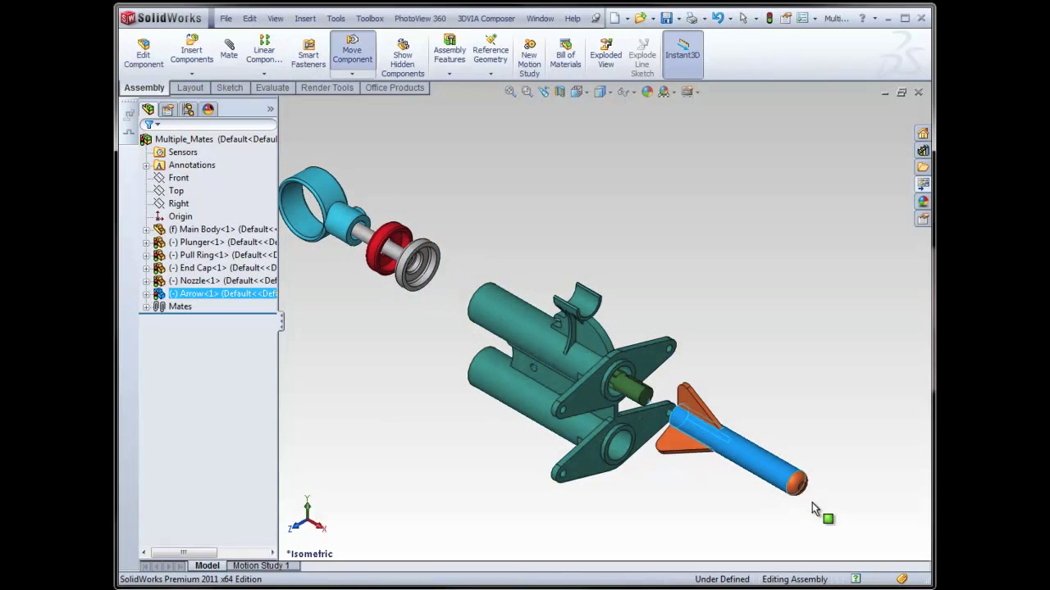
click(656, 410)
key(Escape)
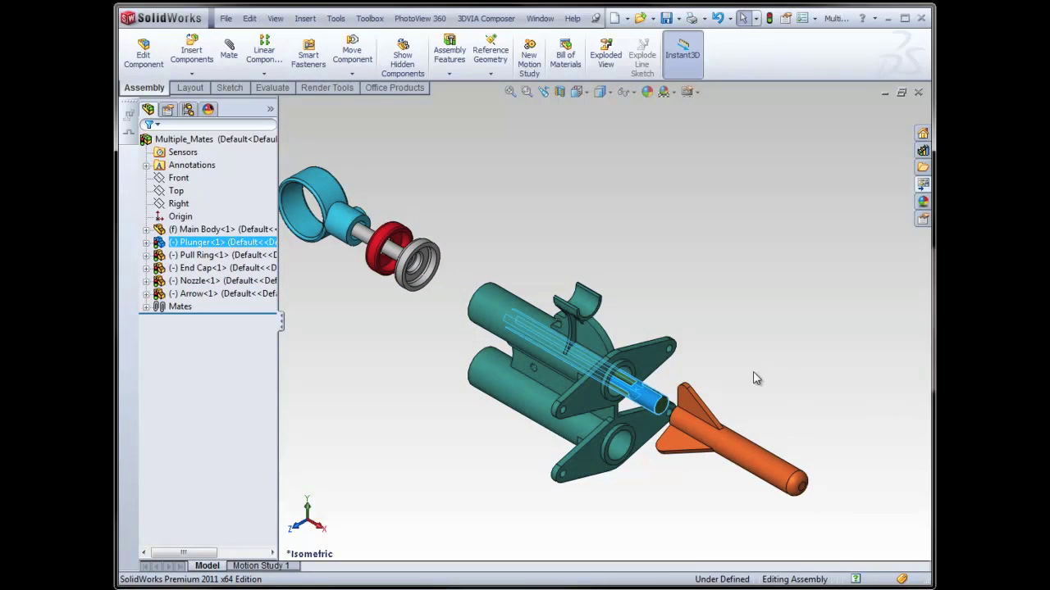
click(922, 472)
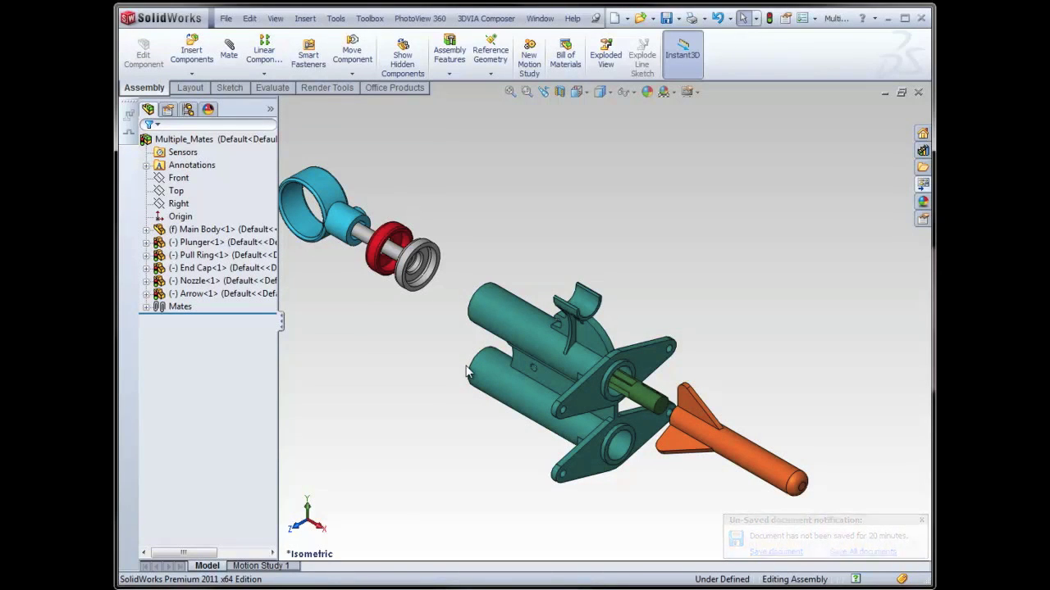
- Close Multiple_Mates without saving and bring the tanks and walking path into view in the Tanks HOUSUG assembly
click(918, 93)
click(746, 346)
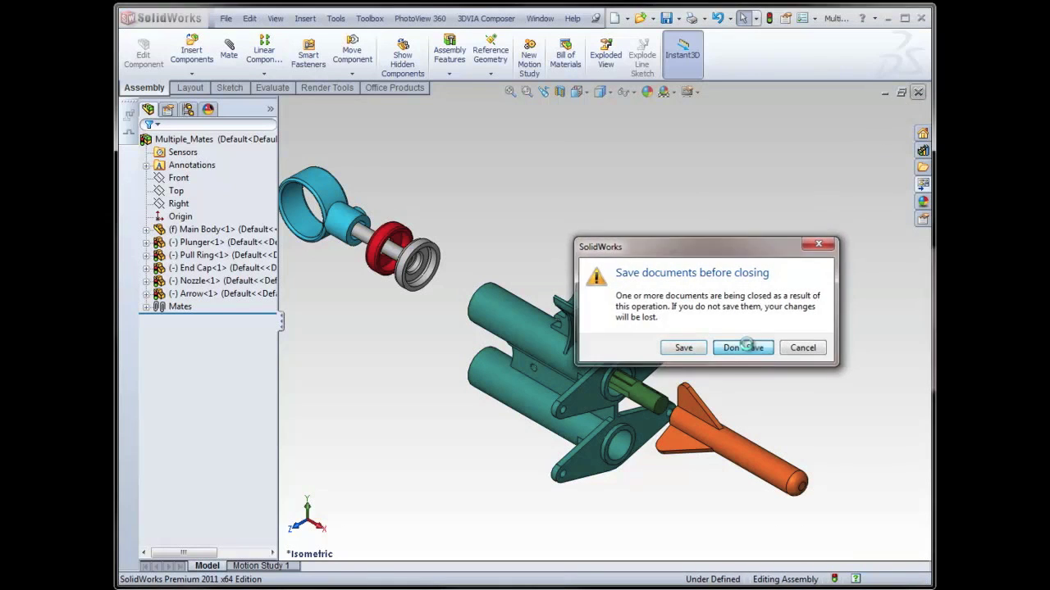
click(526, 291)
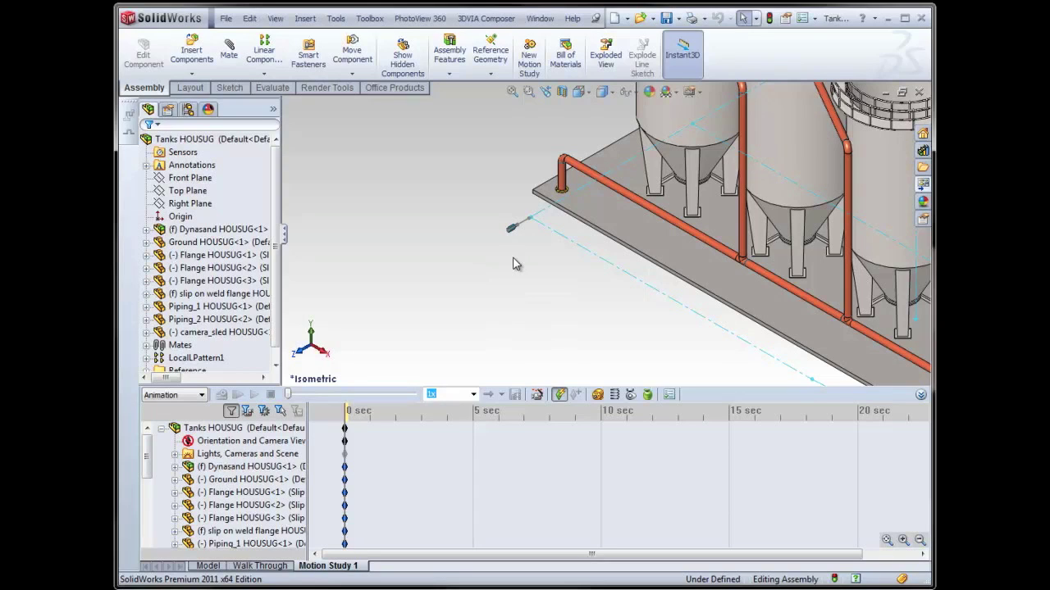
scroll(557, 254, up, 4)
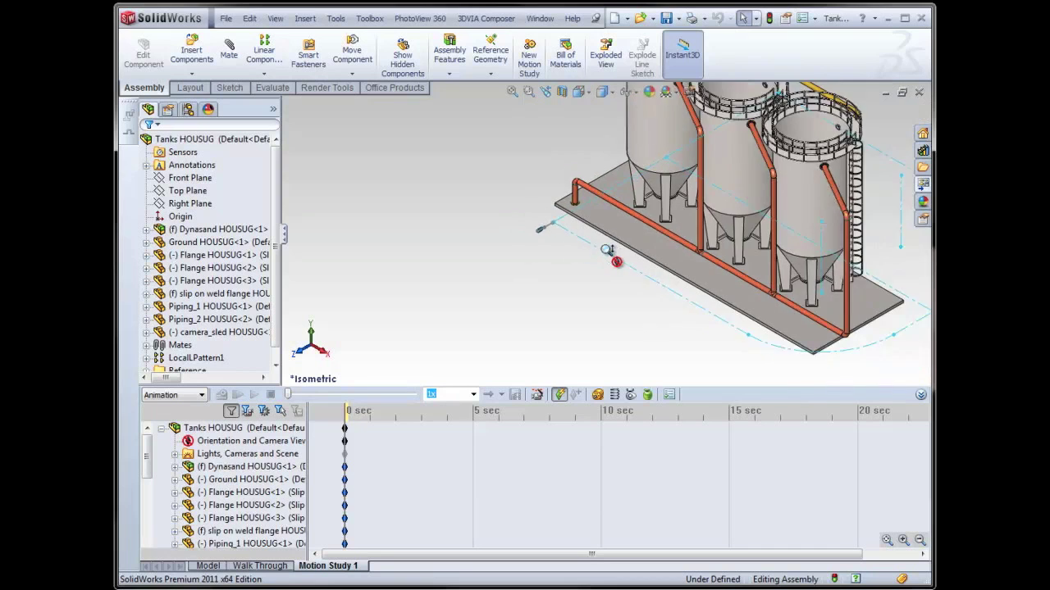
scroll(797, 211, down, 2)
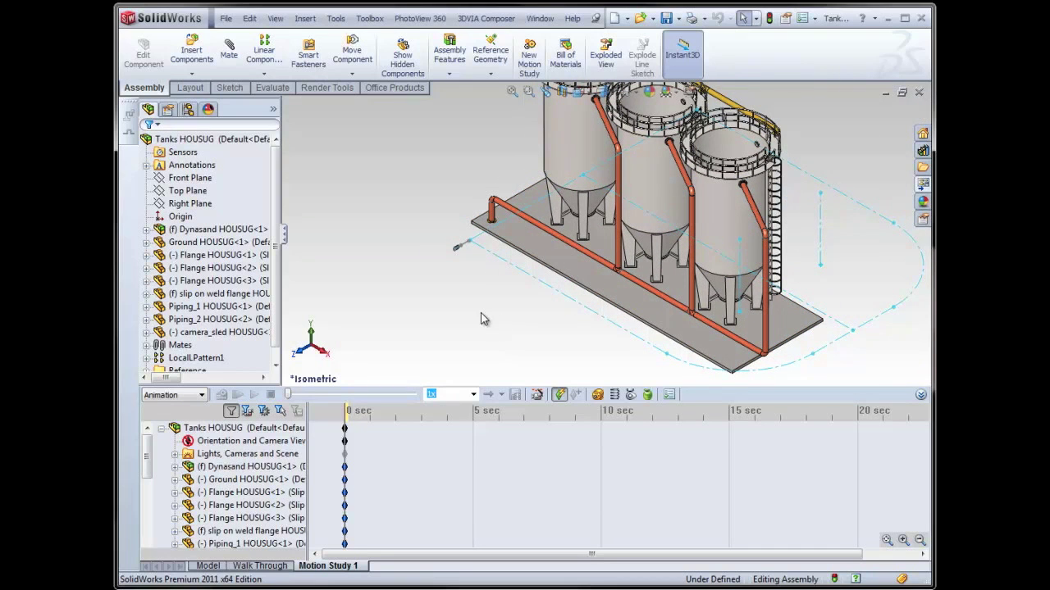
middle_drag(481, 319, 670, 366)
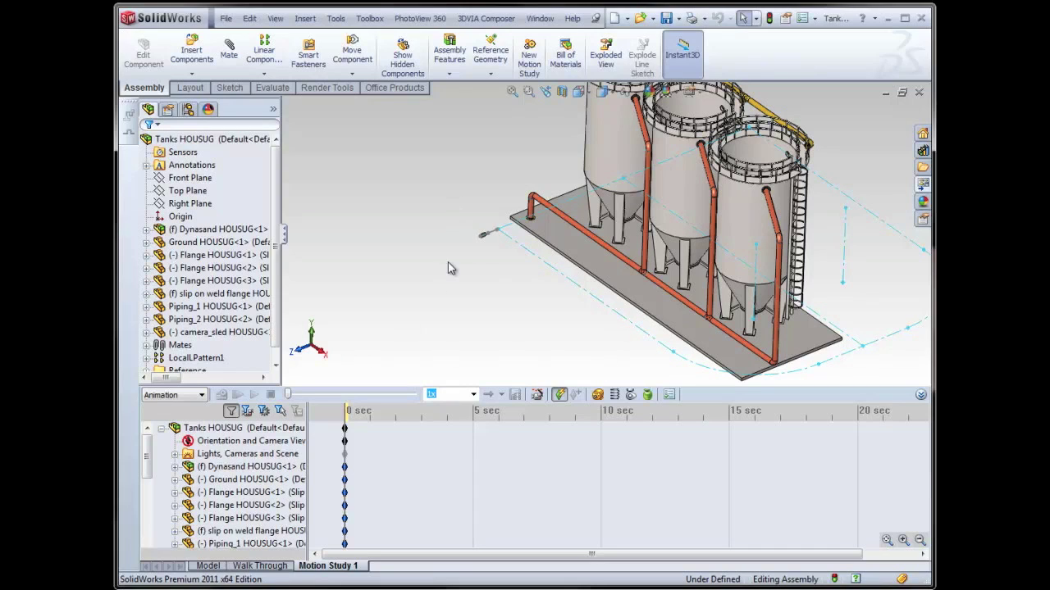
- Select the camera_sled component and zoom the Motion Study 1 timeline to one-second divisions
click(207, 333)
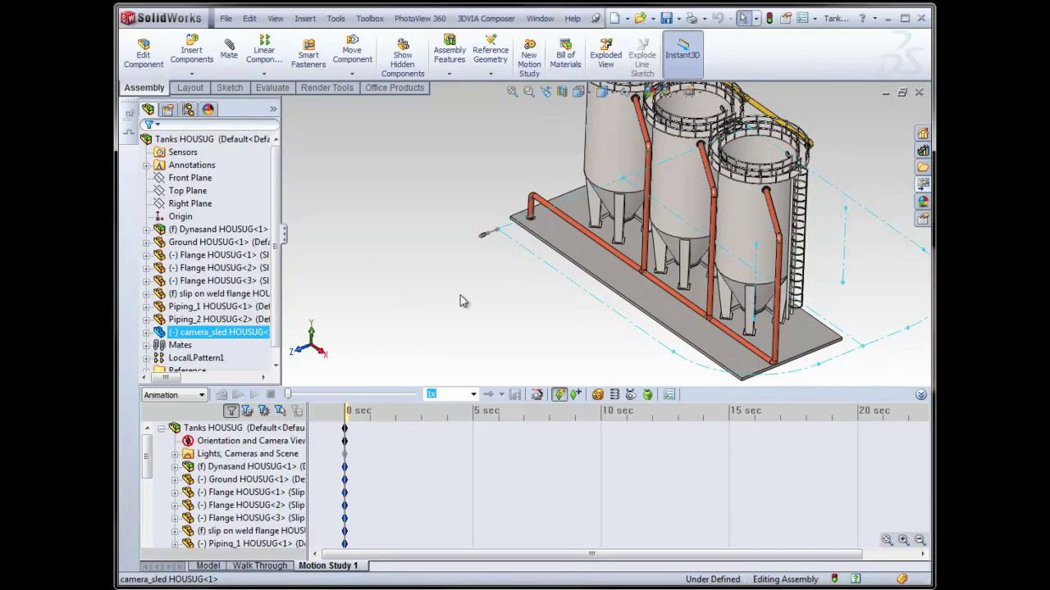
click(437, 442)
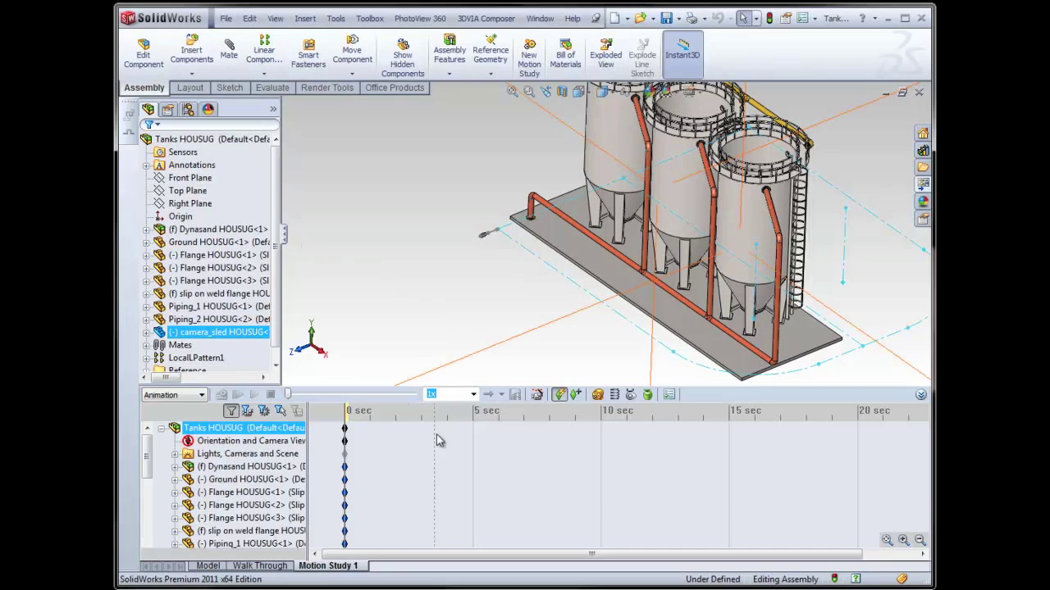
click(413, 443)
click(429, 467)
click(697, 544)
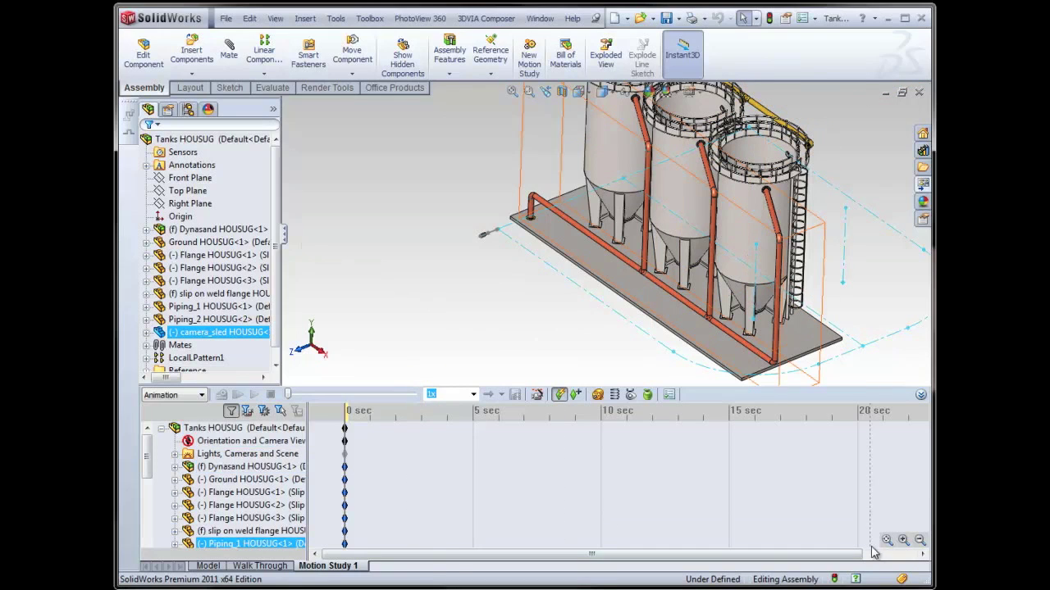
click(918, 543)
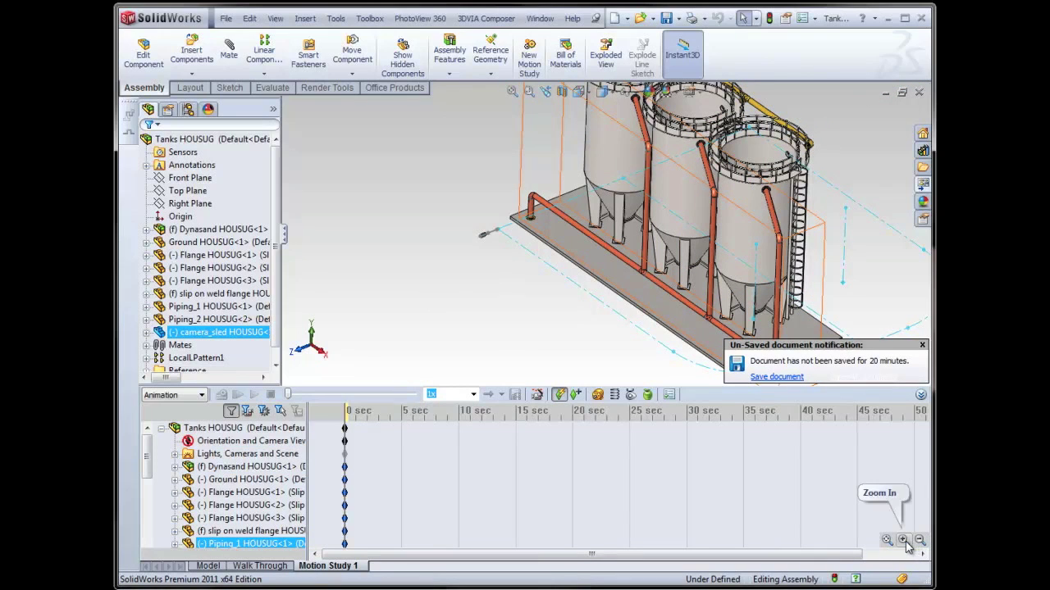
double_click(906, 544)
click(905, 545)
- Set the current time of Motion Study 1 to 6 seconds and clear the component selection
click(445, 453)
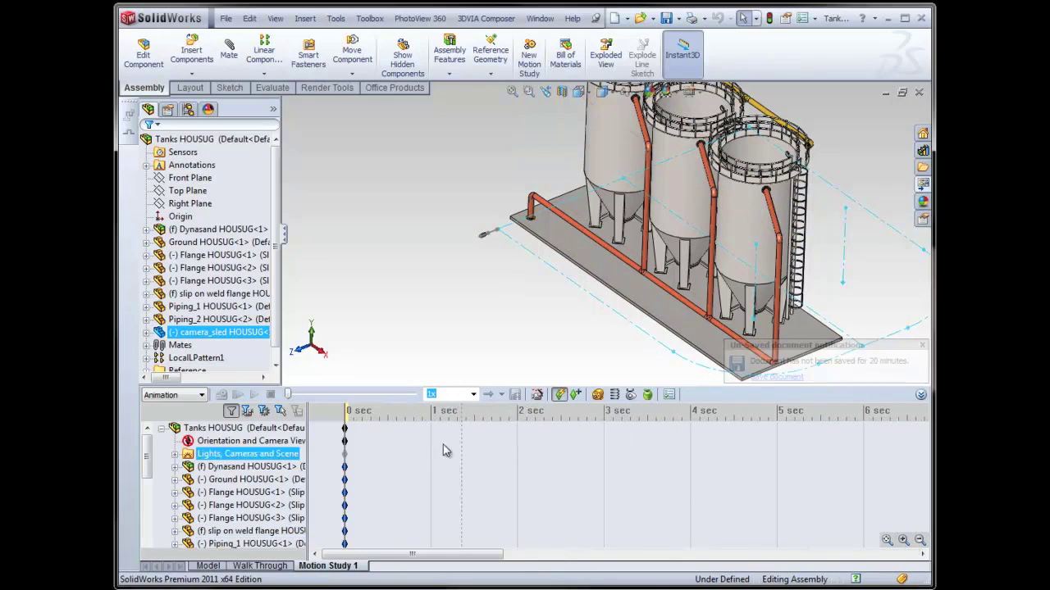
click(486, 443)
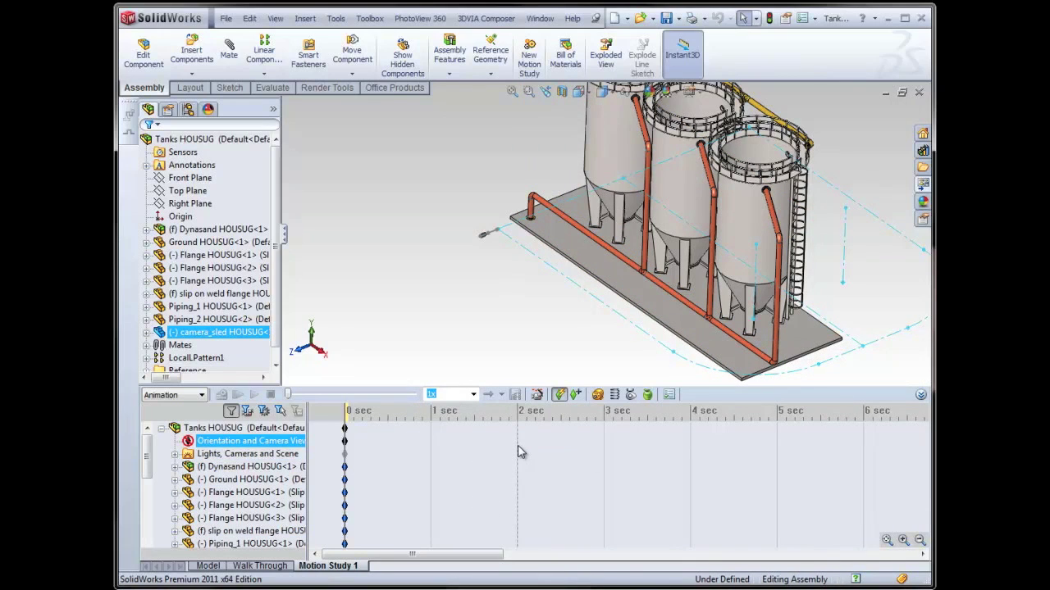
click(873, 456)
click(879, 467)
click(863, 479)
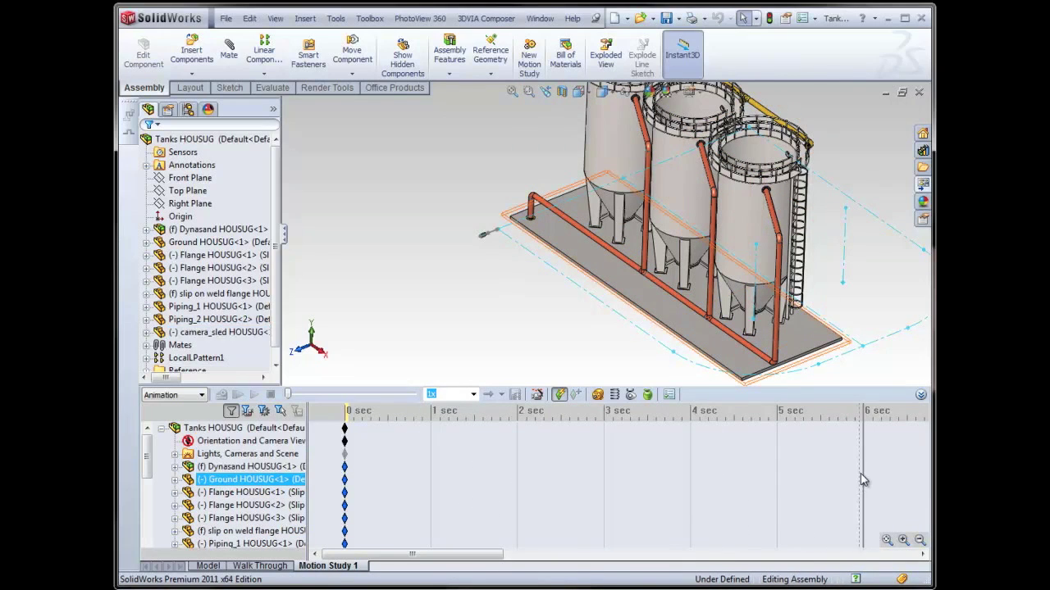
click(643, 372)
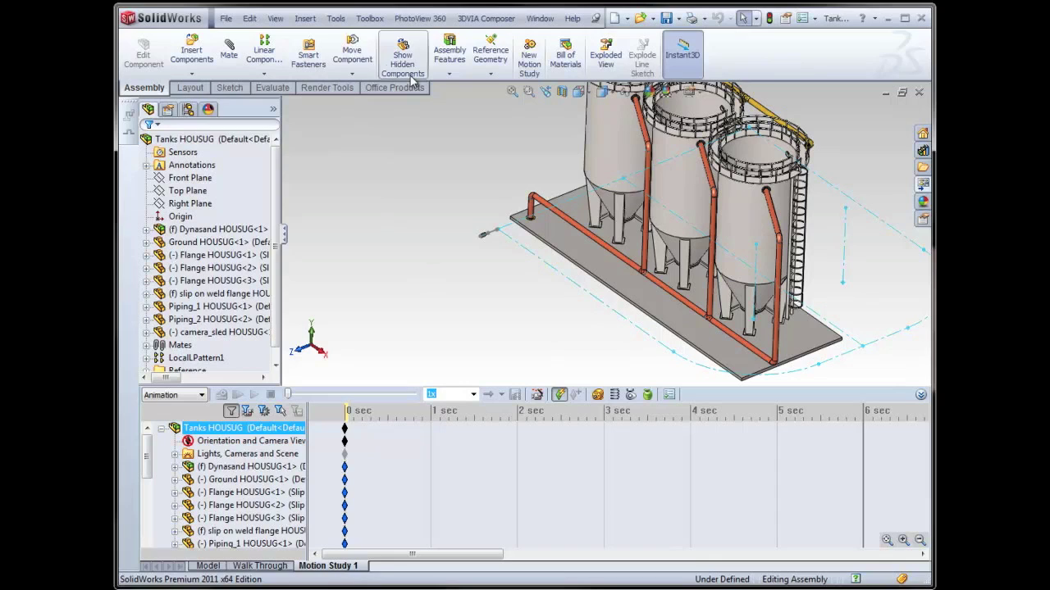
- Move the camera_sled along Line6 of the Walking Path sketch to the far end of that straight segment, using Along Entity
click(352, 54)
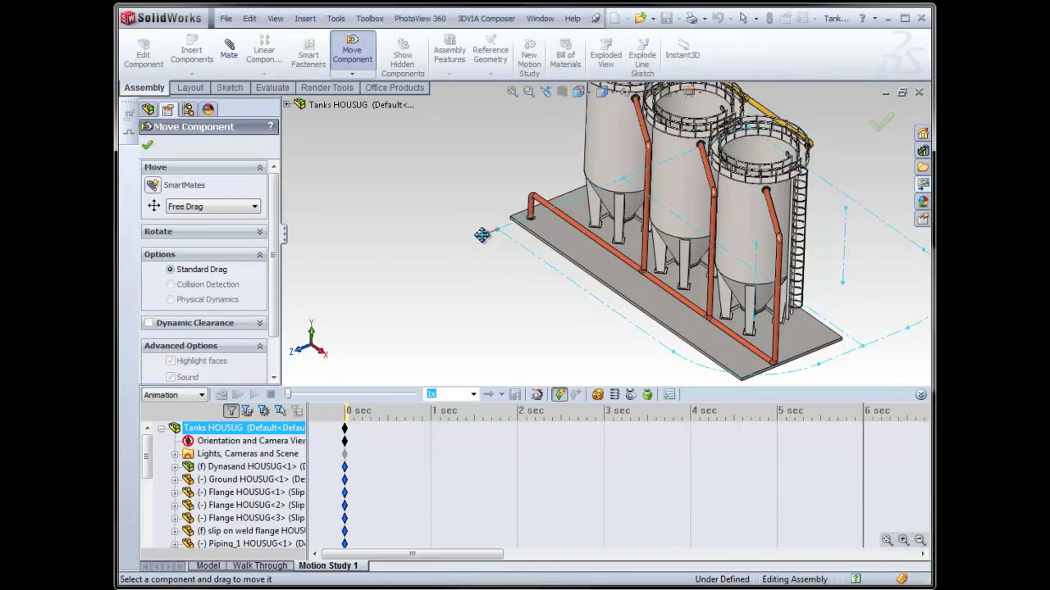
click(206, 210)
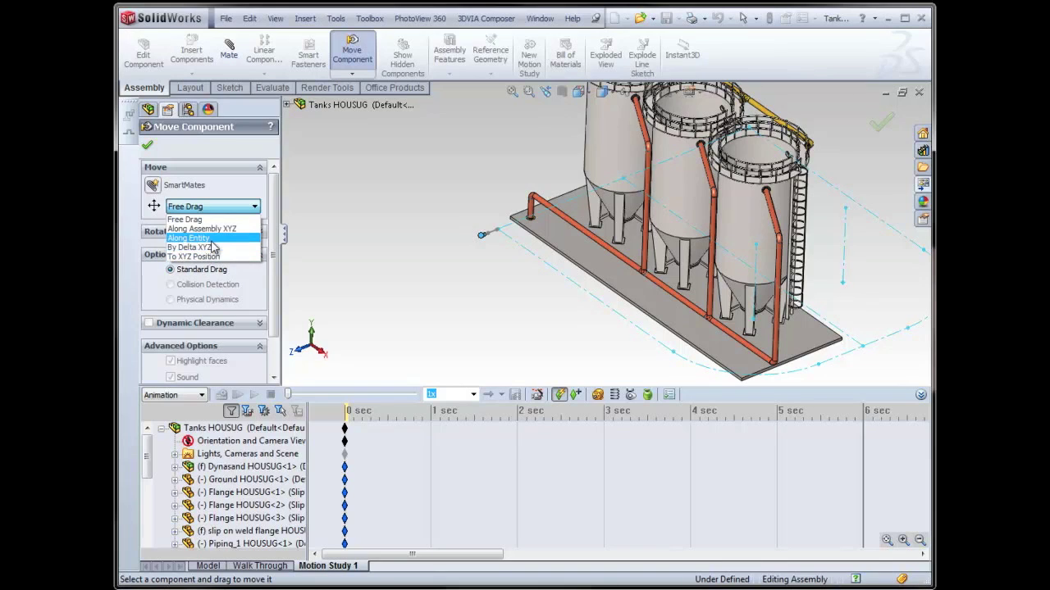
click(190, 238)
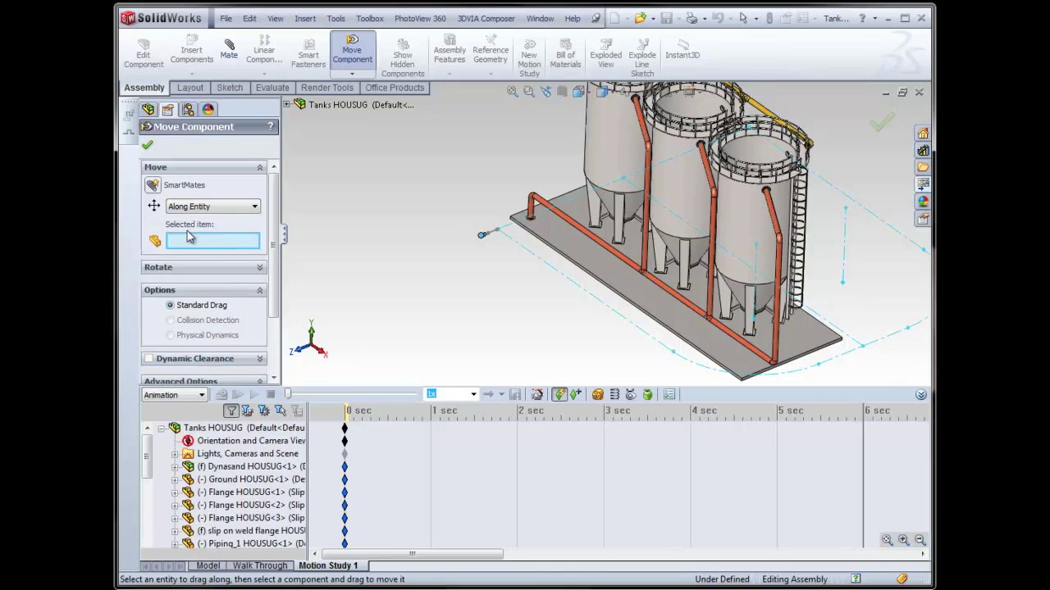
click(549, 267)
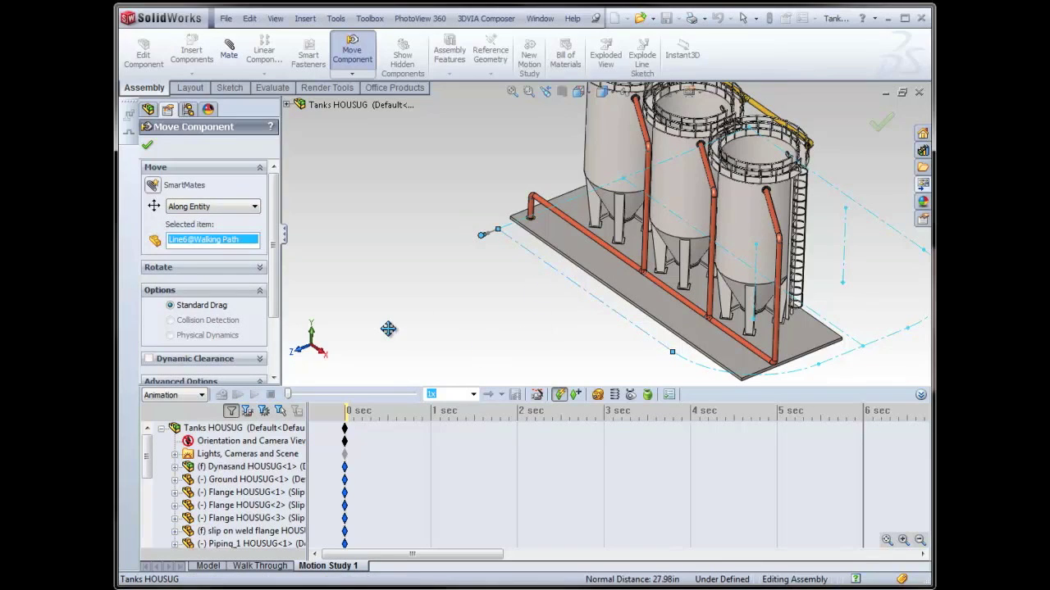
mouse_move(482, 234)
mouse_down()
mouse_move(574, 329)
mouse_move(771, 472)
mouse_up()
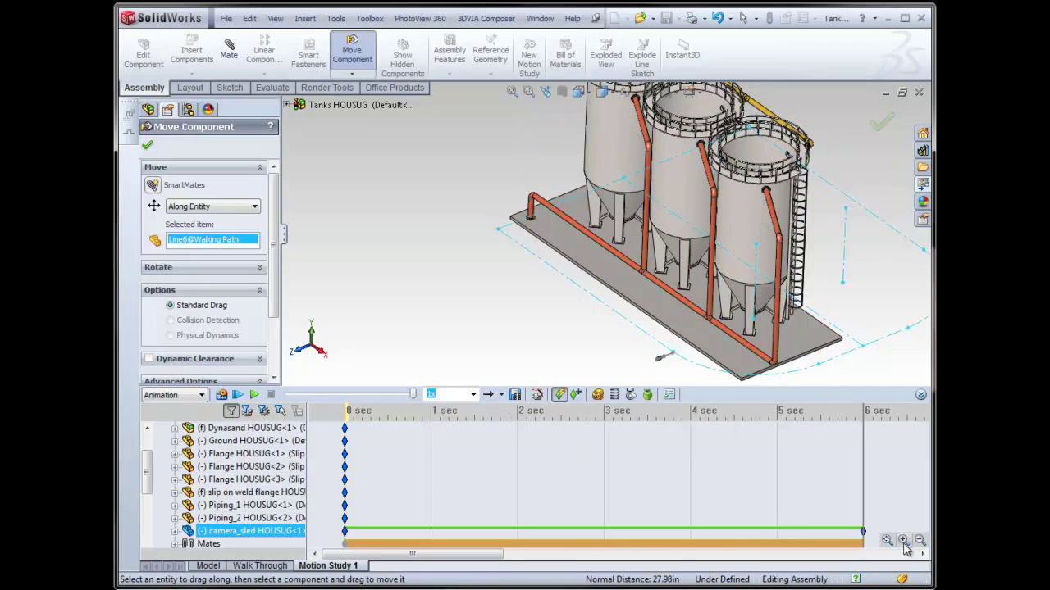
- At 8 seconds in Motion Study 1, rotate the camera_sled about Line2 of the Rotate About sketch to the end of the first curve
drag(474, 556, 590, 557)
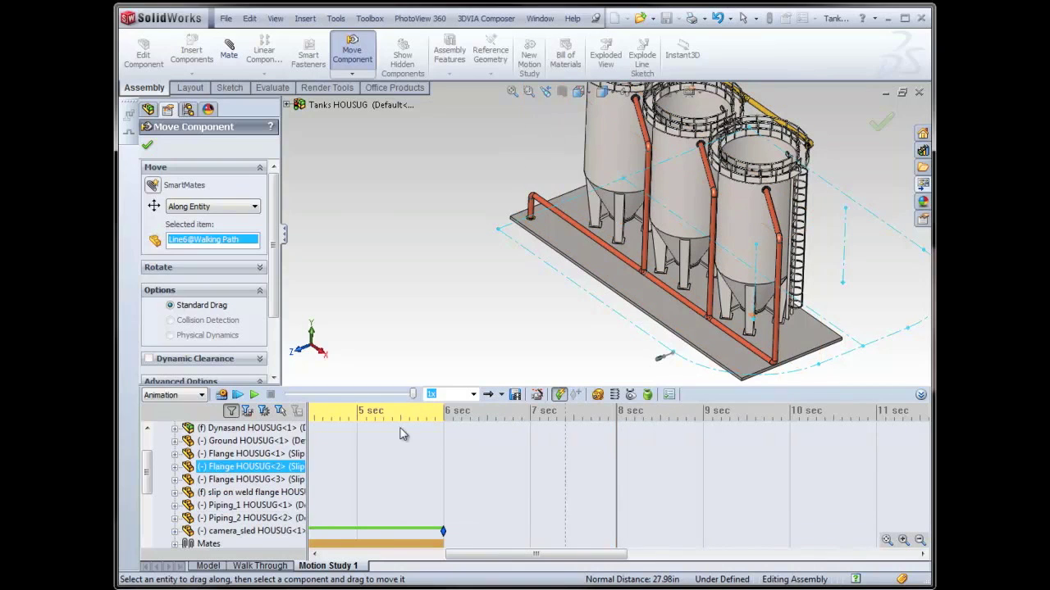
click(156, 269)
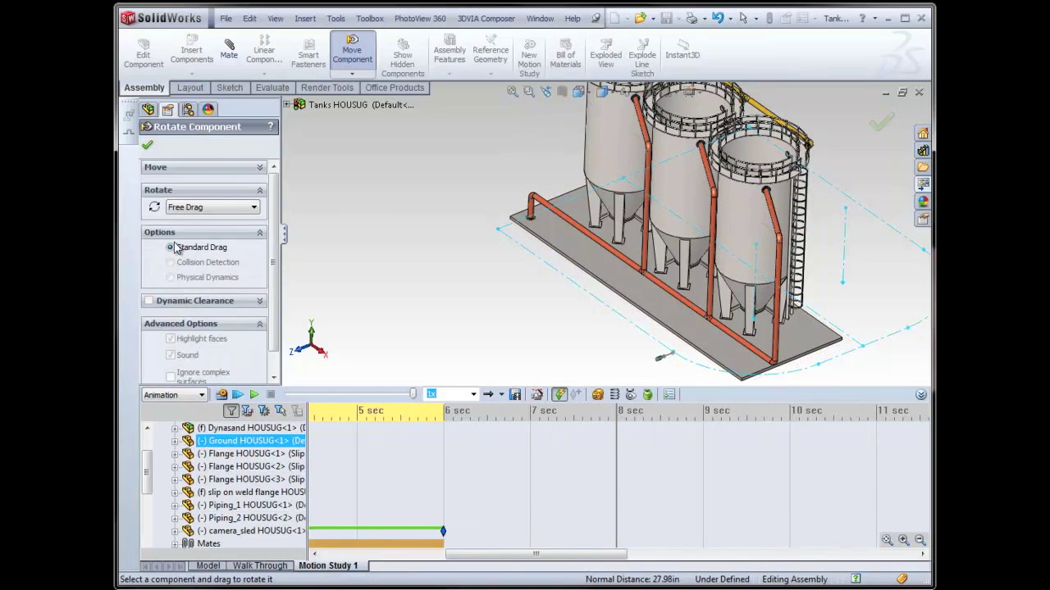
click(185, 208)
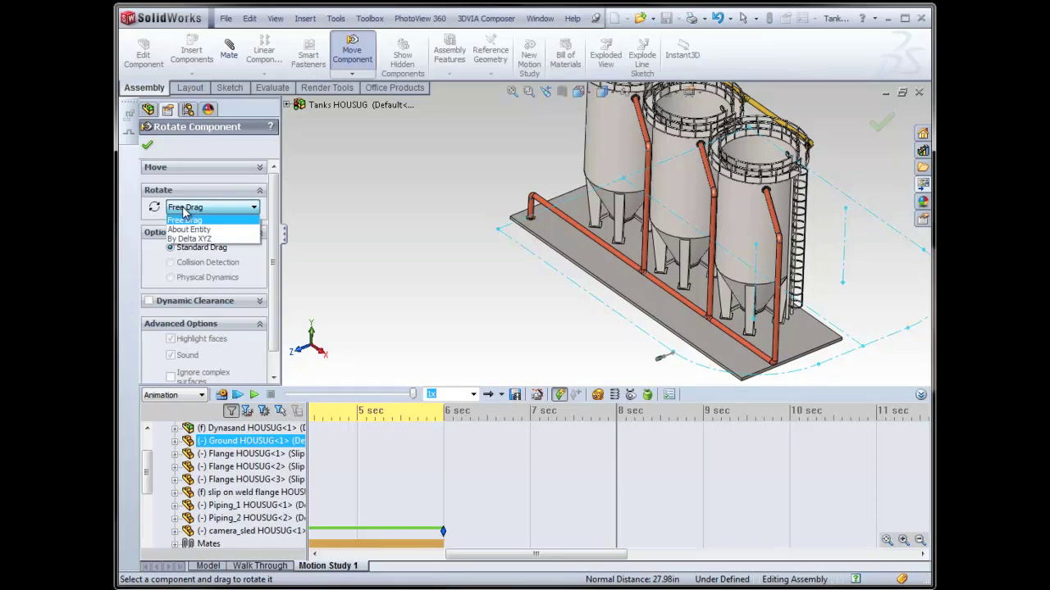
click(187, 232)
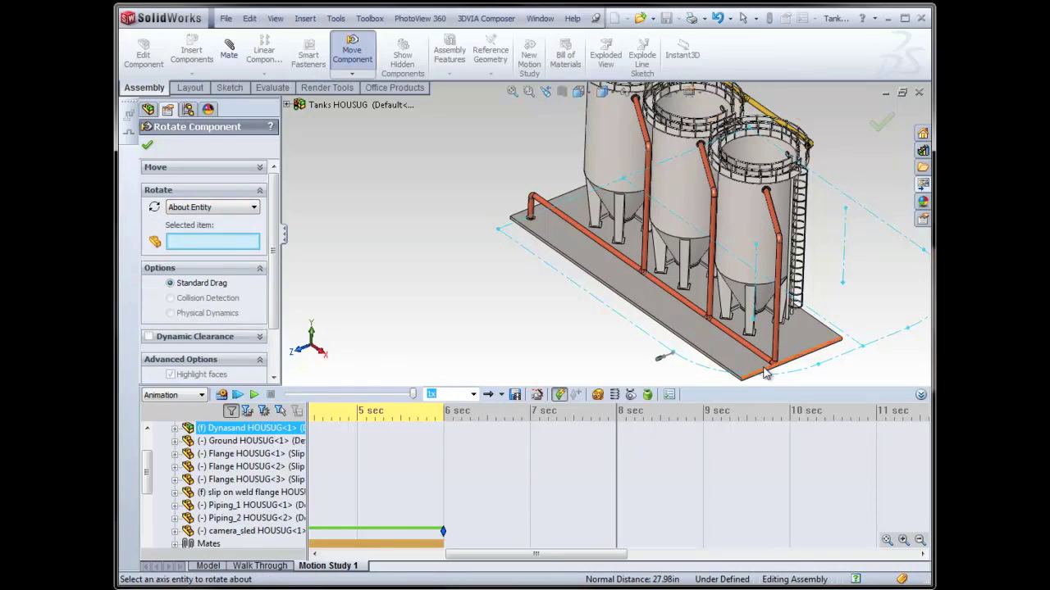
click(755, 292)
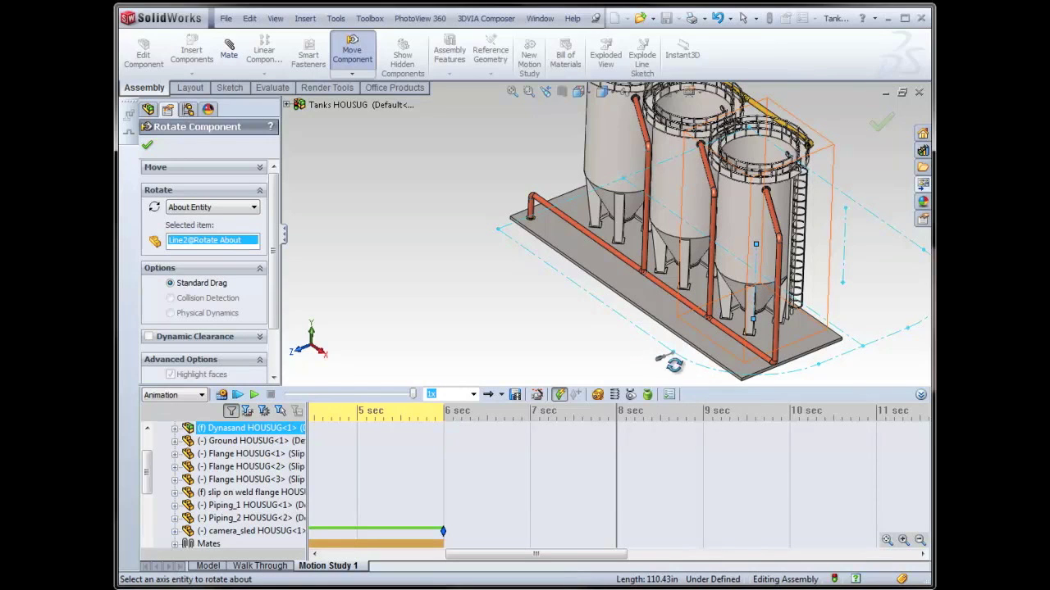
drag(668, 365, 621, 306)
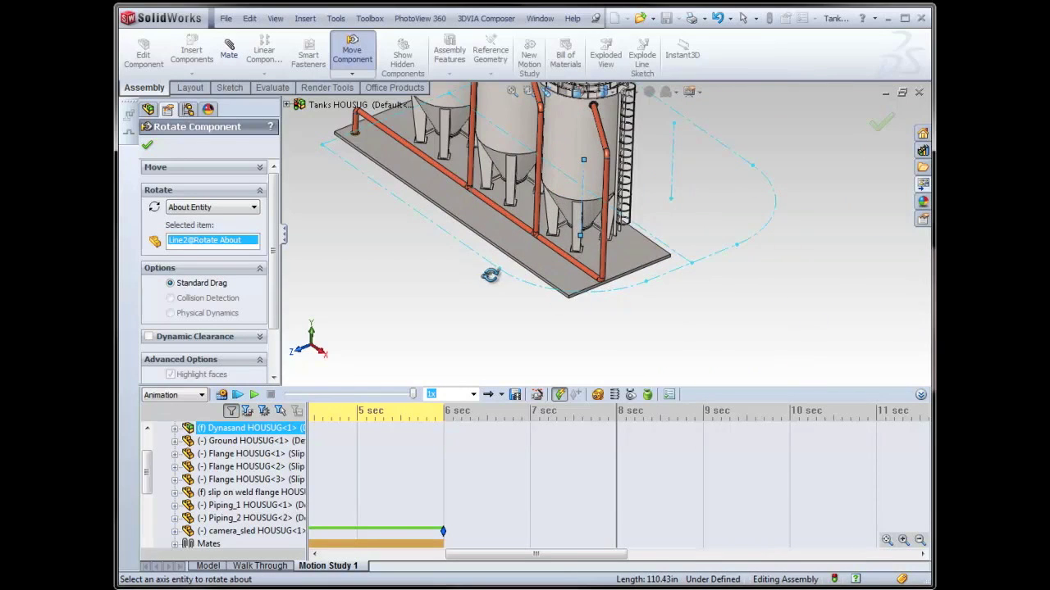
drag(484, 274, 492, 278)
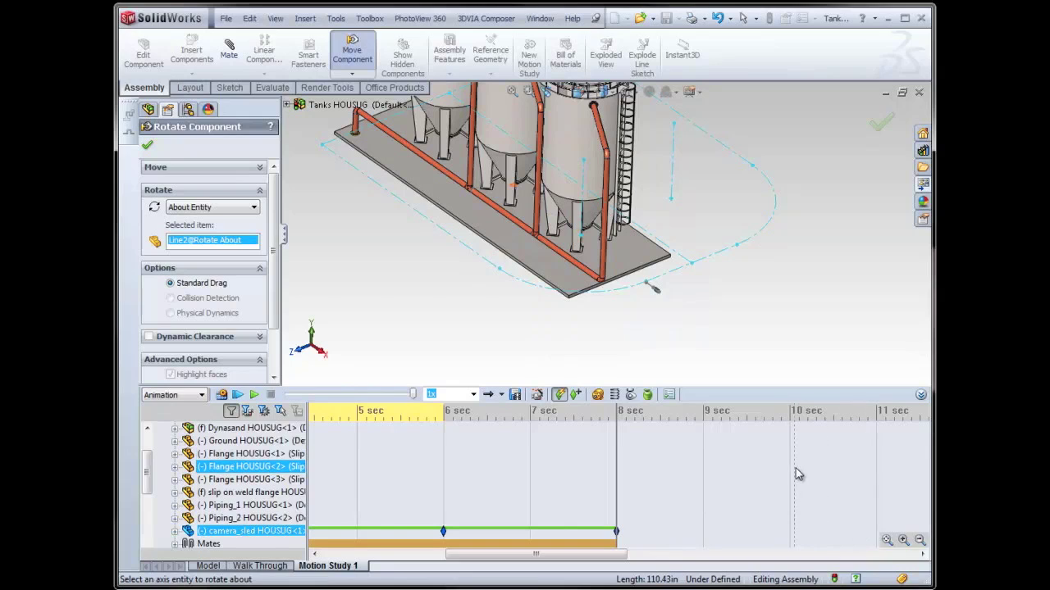
- At 10 seconds, move the camera_sled along Line5 of the Walking Path sketch to the far end of that segment
click(189, 168)
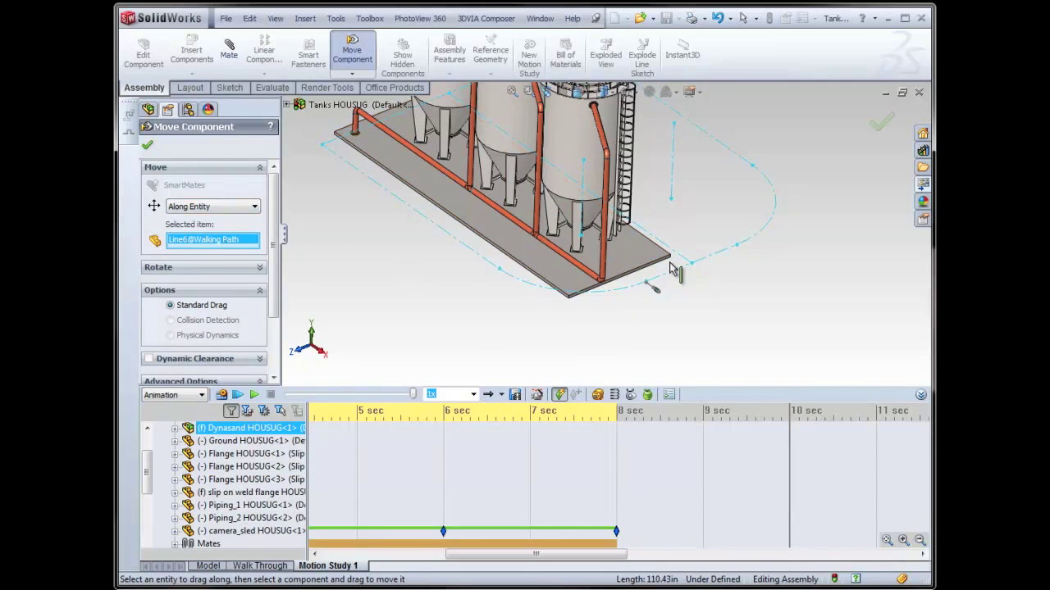
click(668, 274)
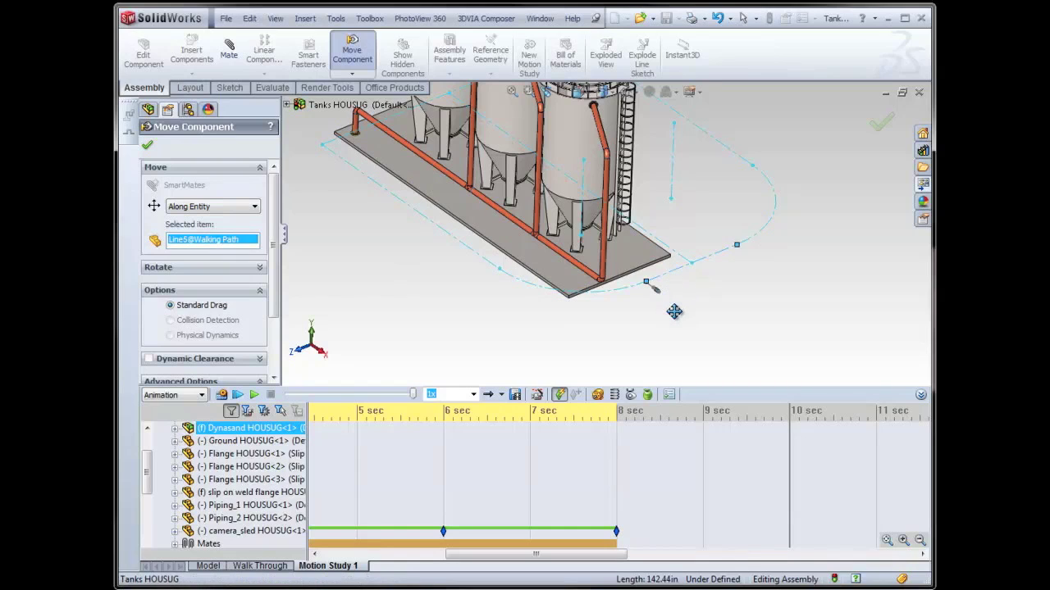
mouse_move(659, 290)
mouse_down()
mouse_move(787, 247)
mouse_move(784, 275)
mouse_up()
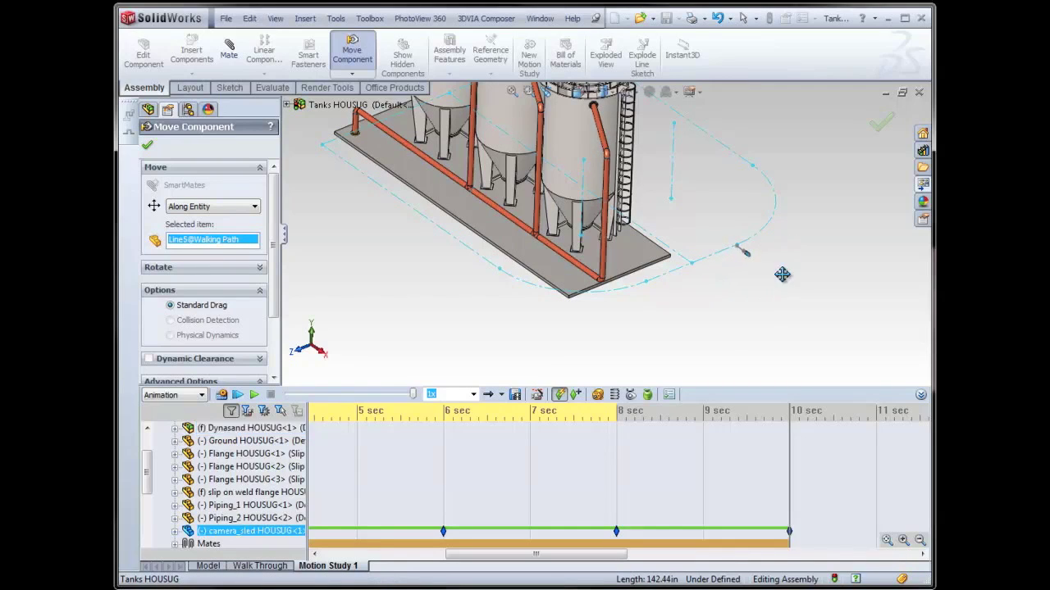
- Play the Motion Study 1 animation from the start to review the camera_sled's travel along the path
click(237, 396)
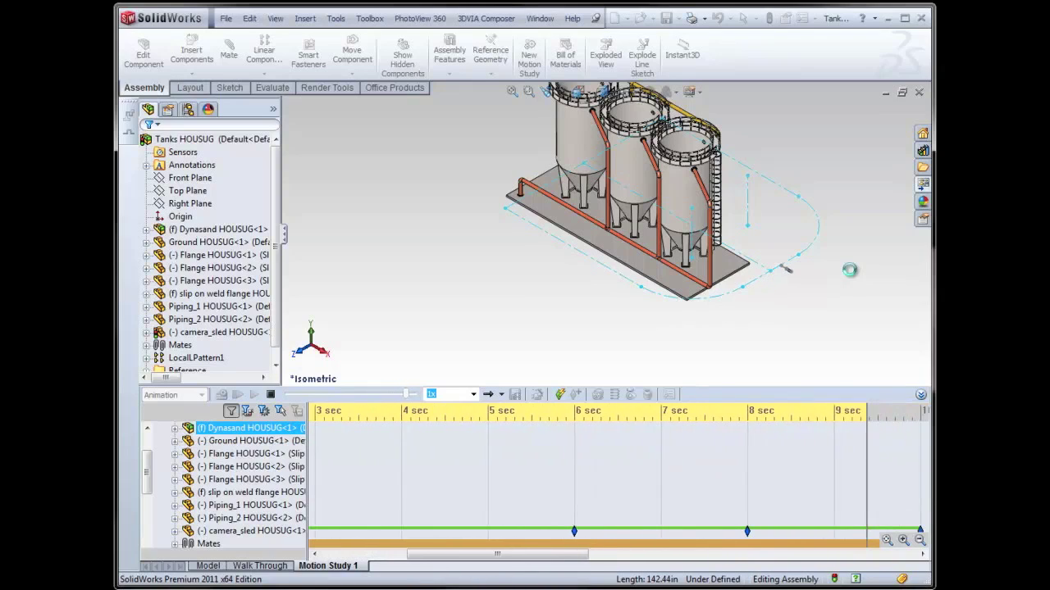
click(802, 259)
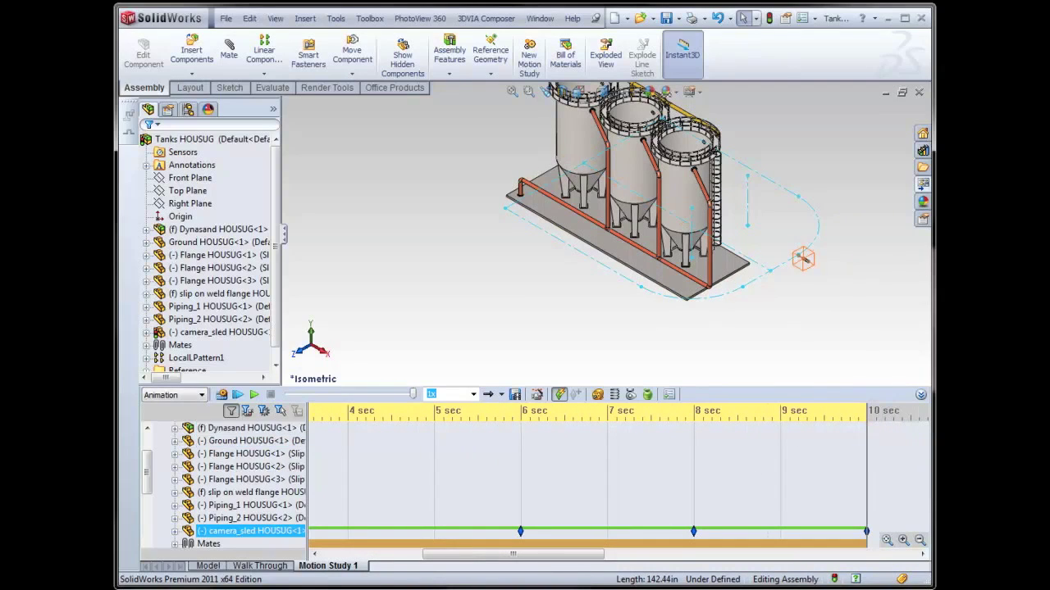
click(705, 283)
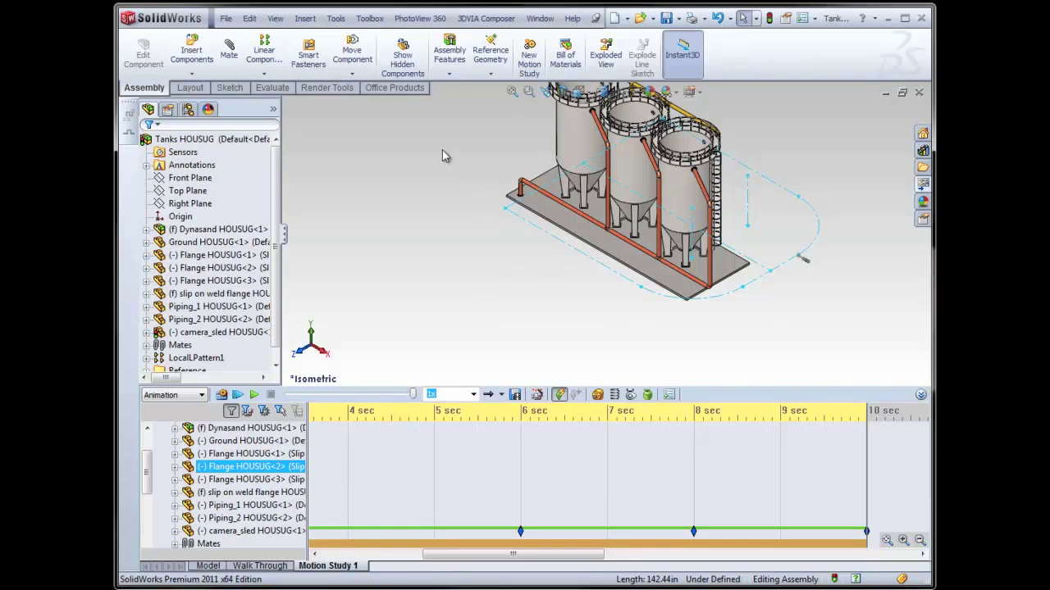
click(352, 50)
click(204, 208)
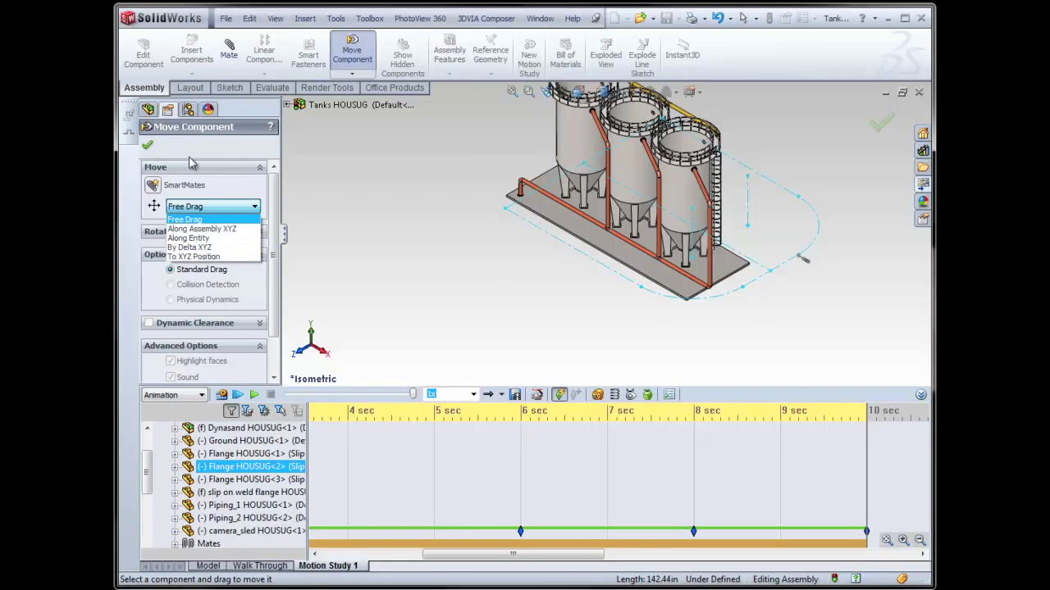
click(152, 152)
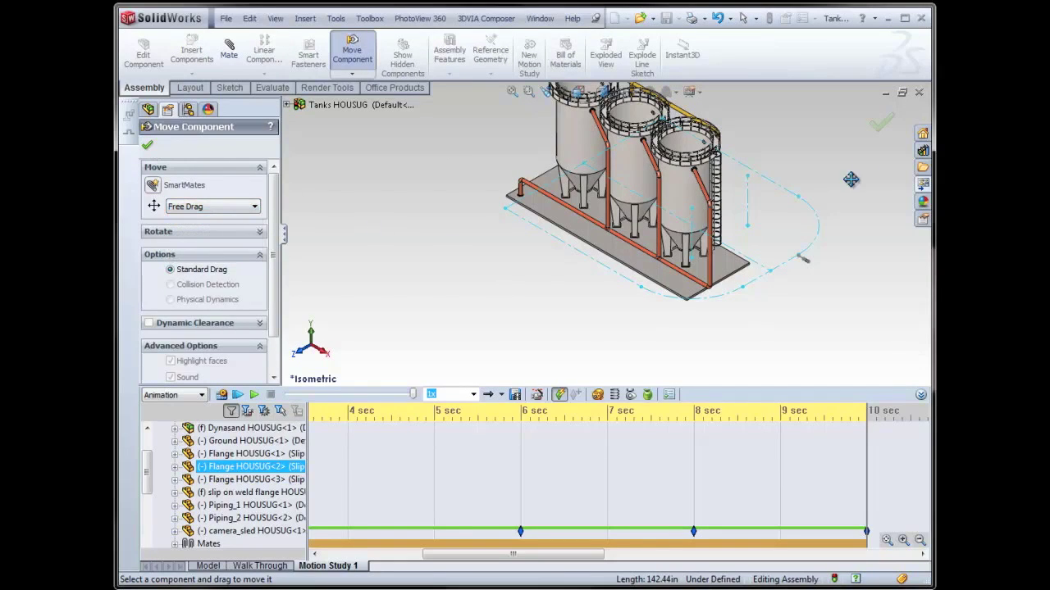
click(881, 121)
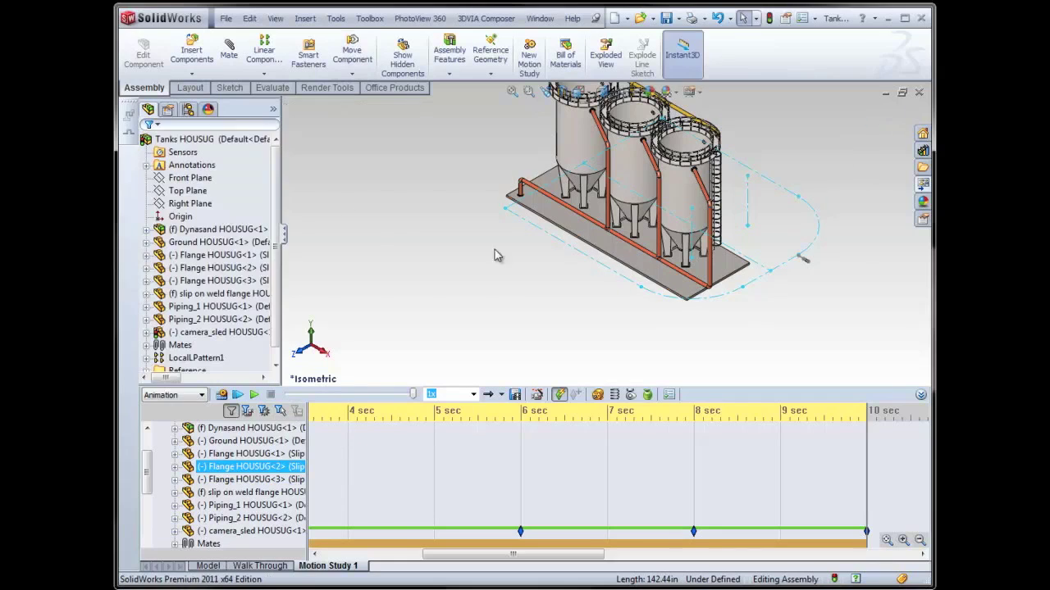
- Close the Tanks HOUSUG assembly without saving
click(917, 93)
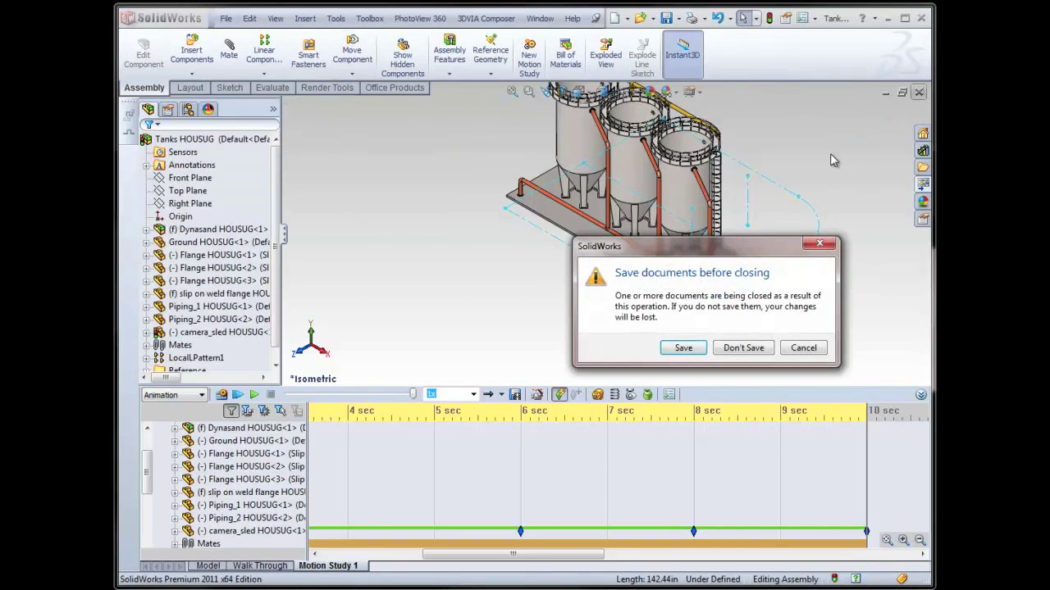
click(746, 345)
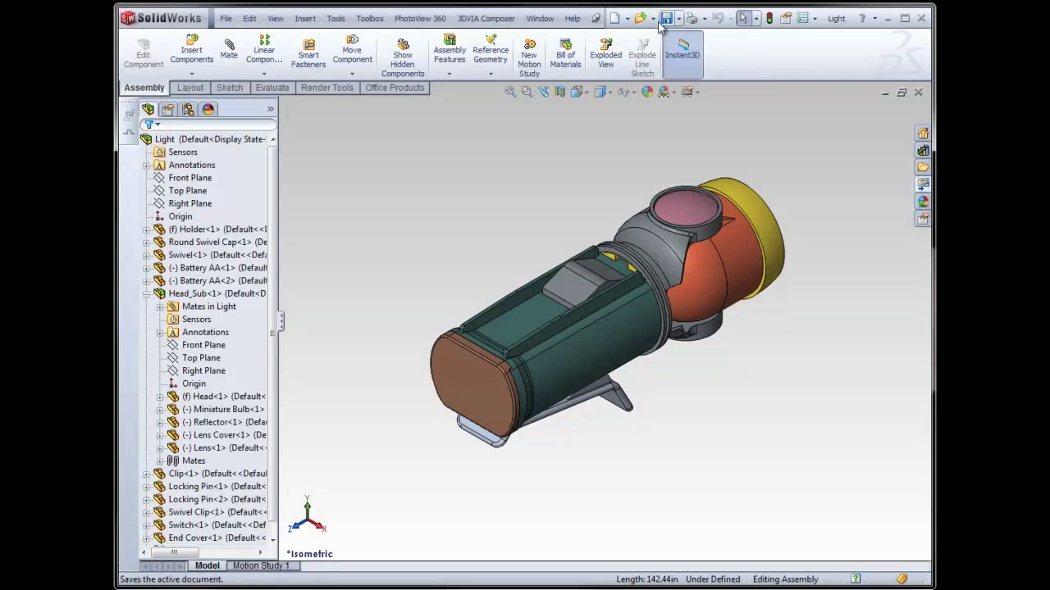
- Select the internal components of the Light assembly, invert the selection and clear it
click(758, 20)
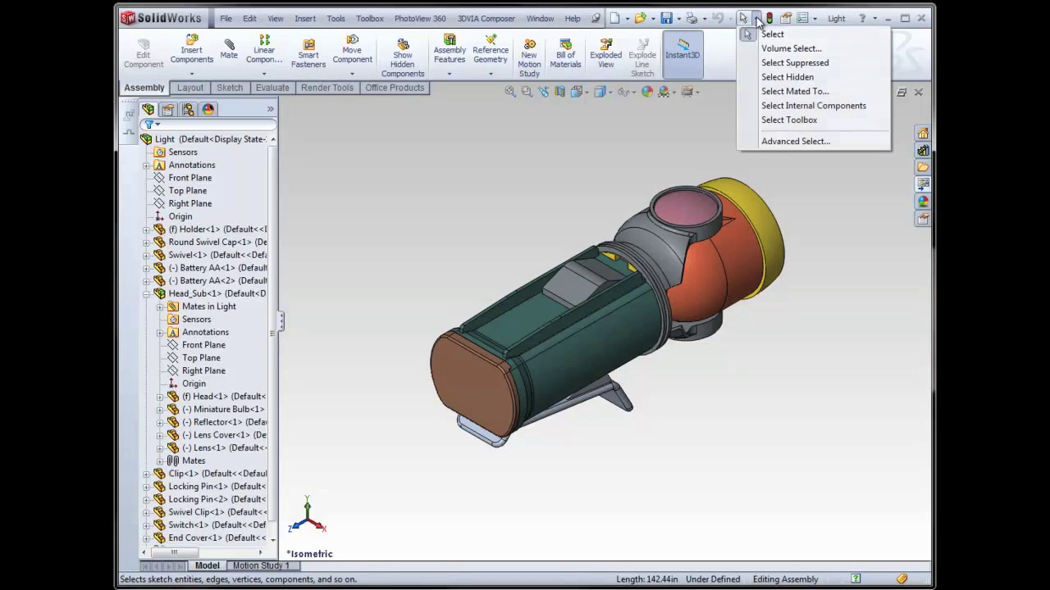
click(796, 106)
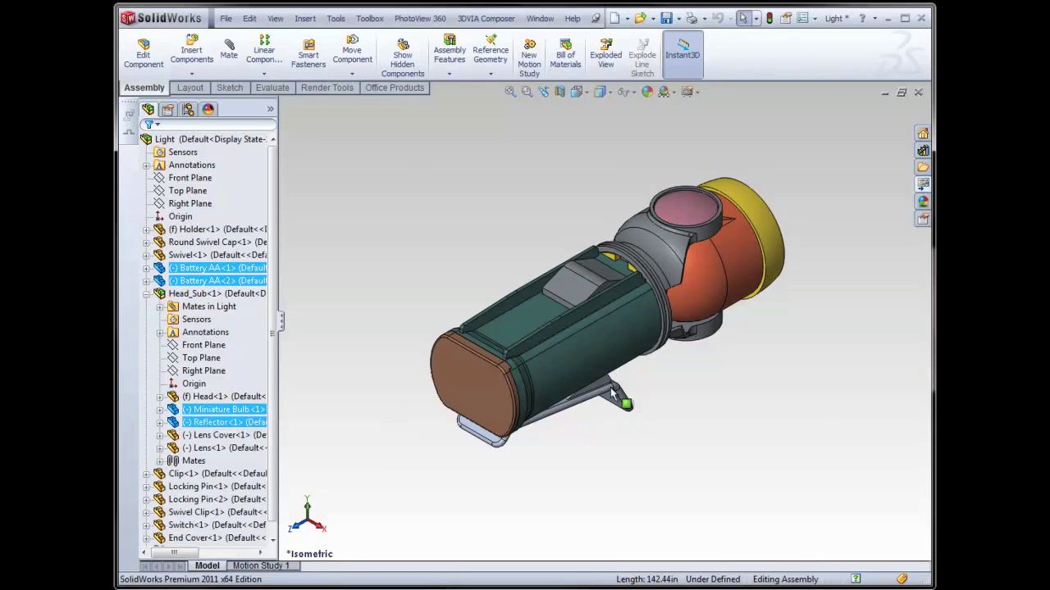
right_click(414, 229)
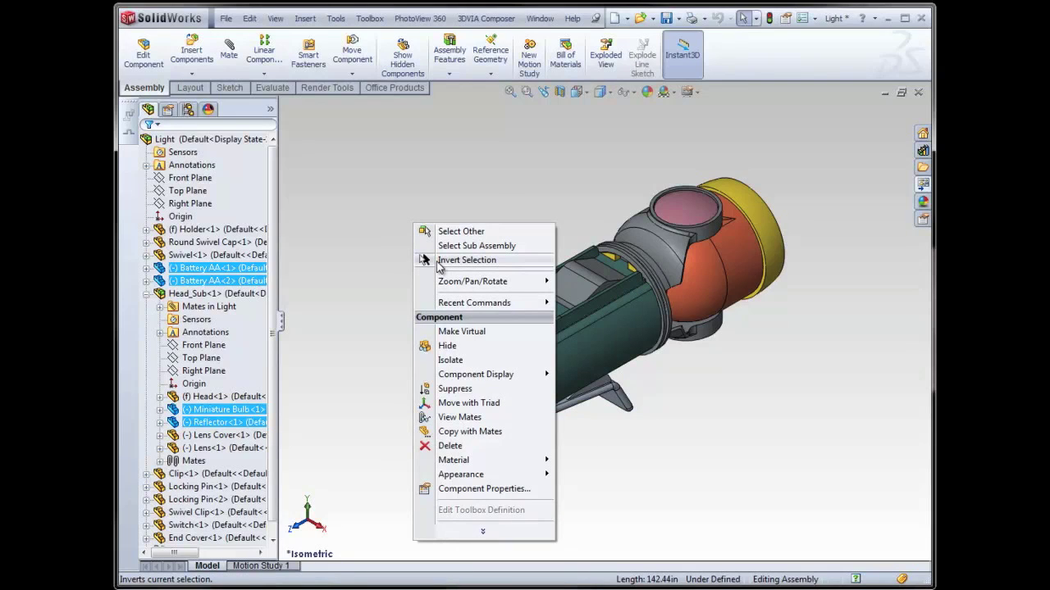
click(466, 260)
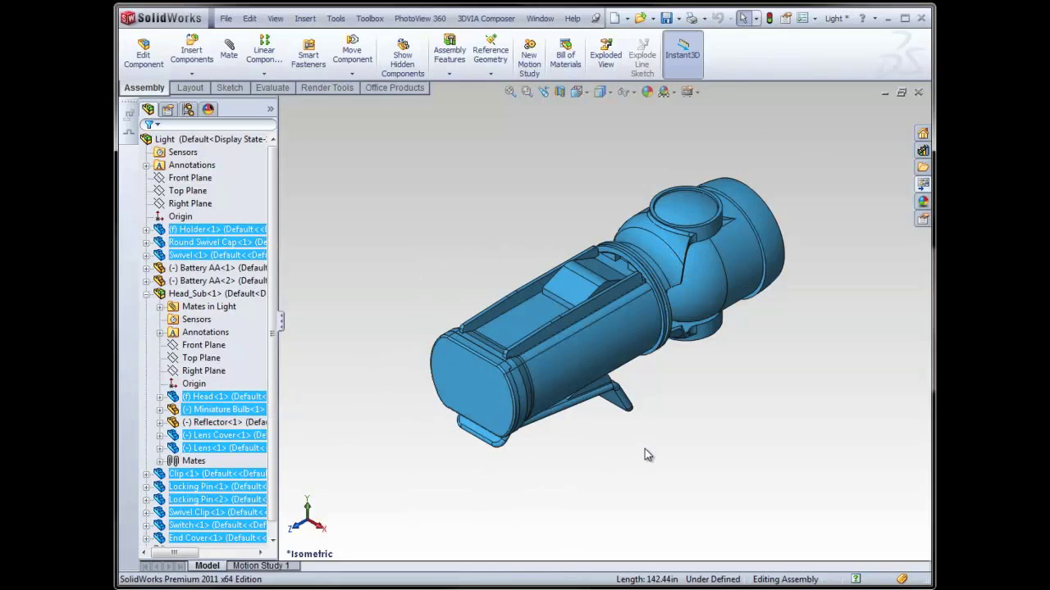
click(678, 131)
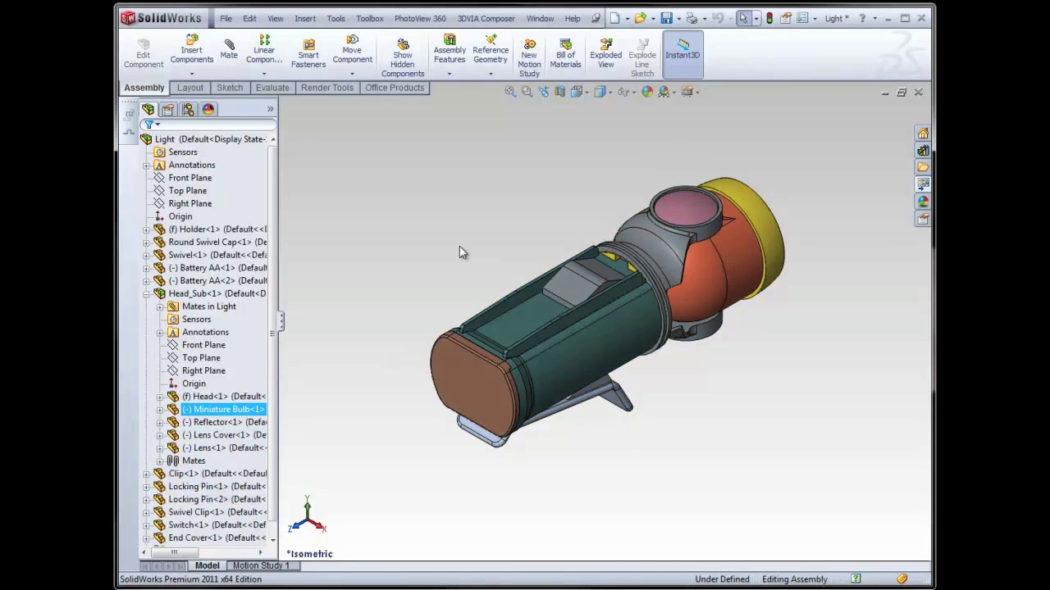
- Select all components mated to the orange Head part and clear the selection
click(756, 18)
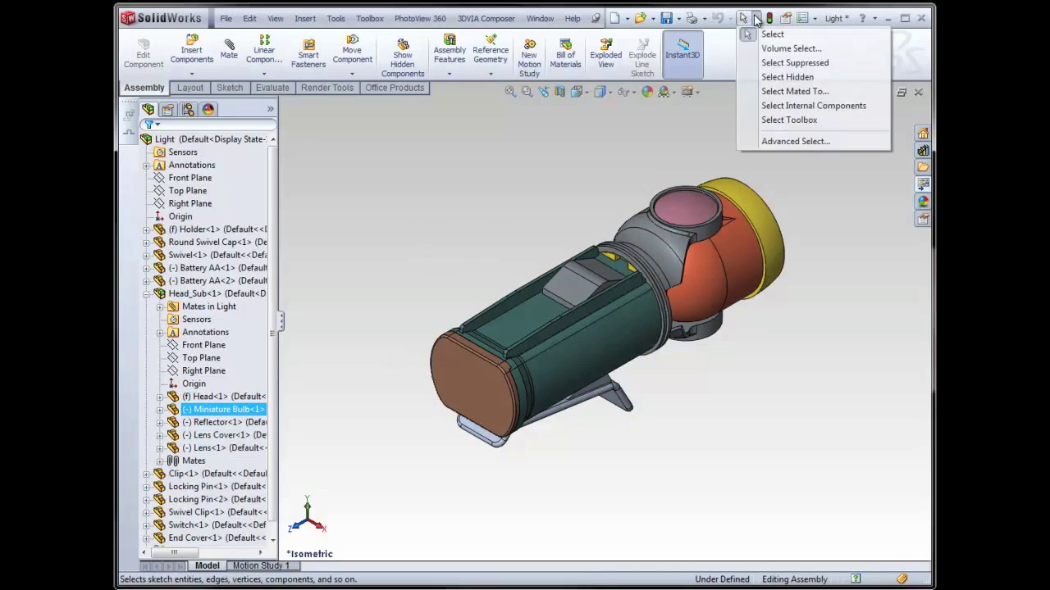
click(789, 92)
click(737, 249)
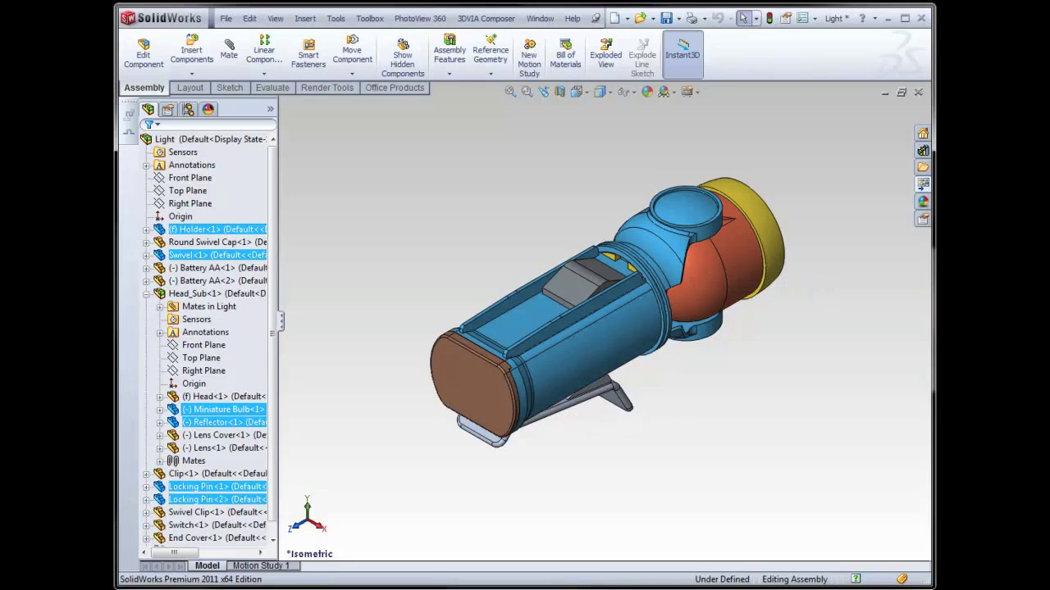
click(833, 176)
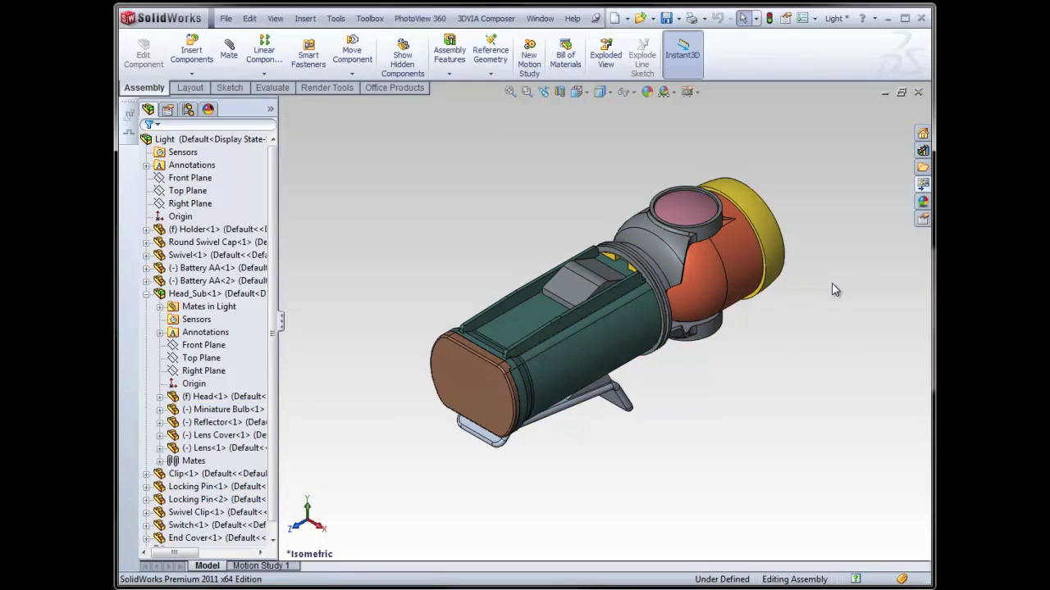
- Hide everything except Head_Sub by selecting the sub-assembly from its Head part and inverting the selection
right_click(738, 244)
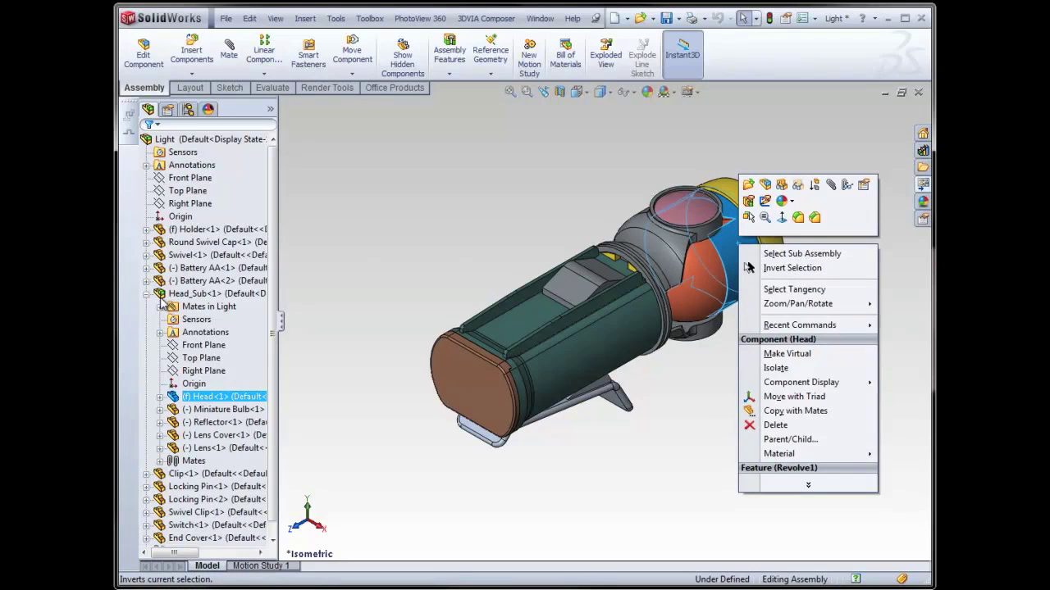
click(802, 254)
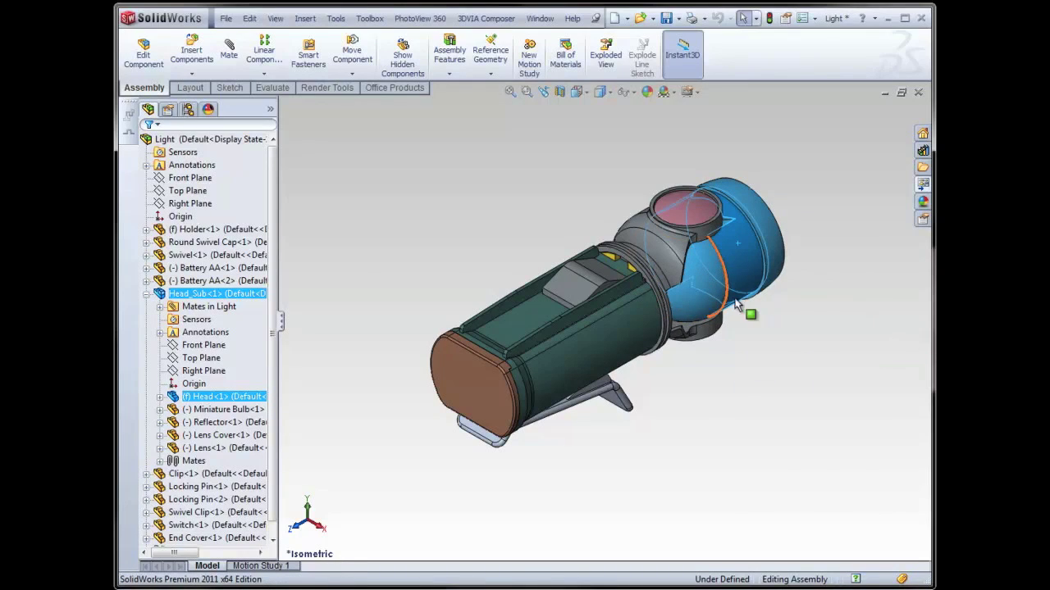
right_click(772, 201)
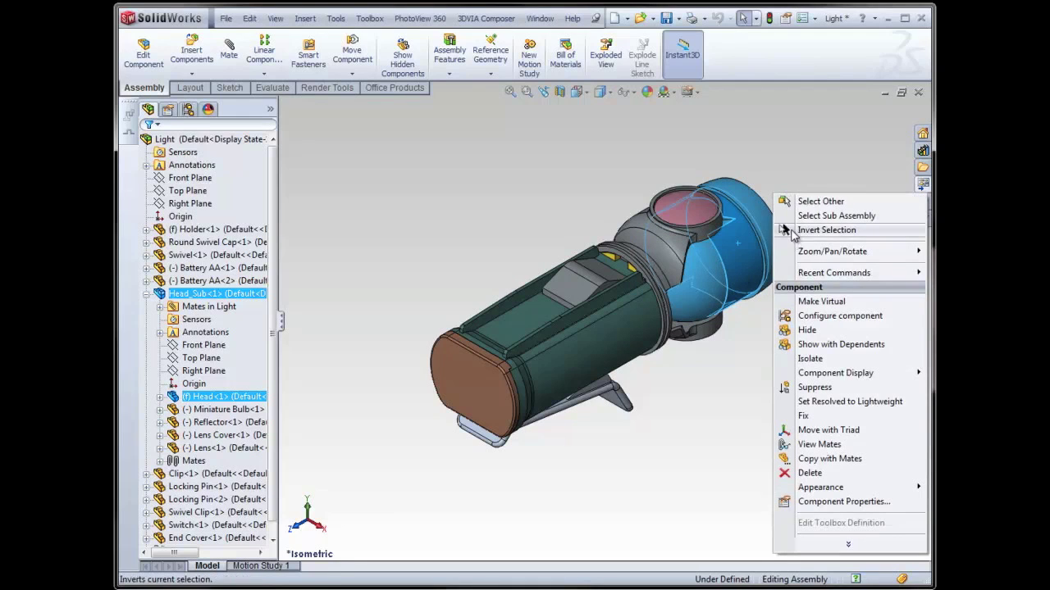
click(794, 232)
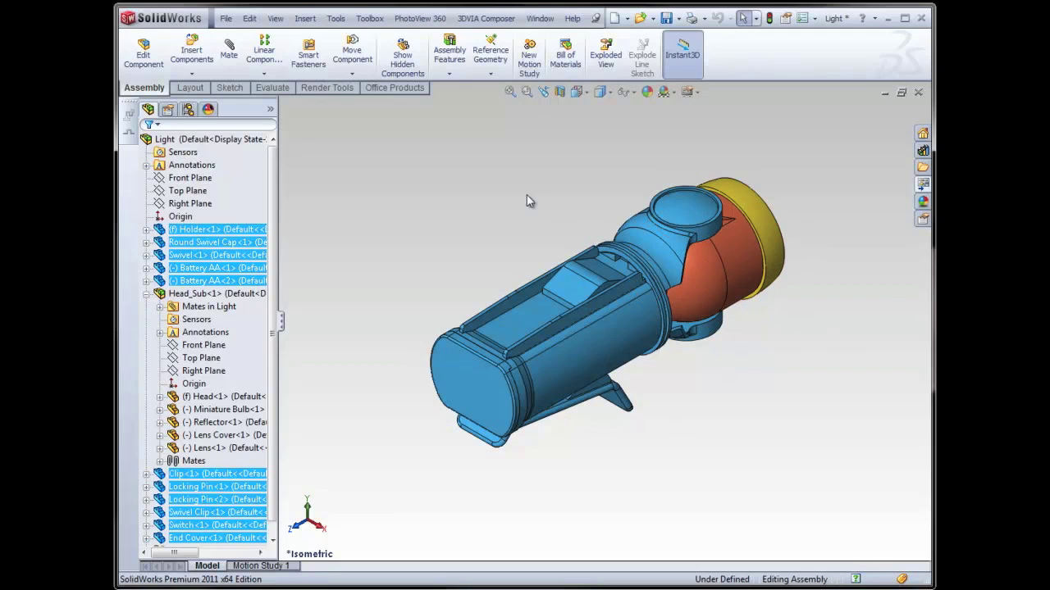
right_click(610, 191)
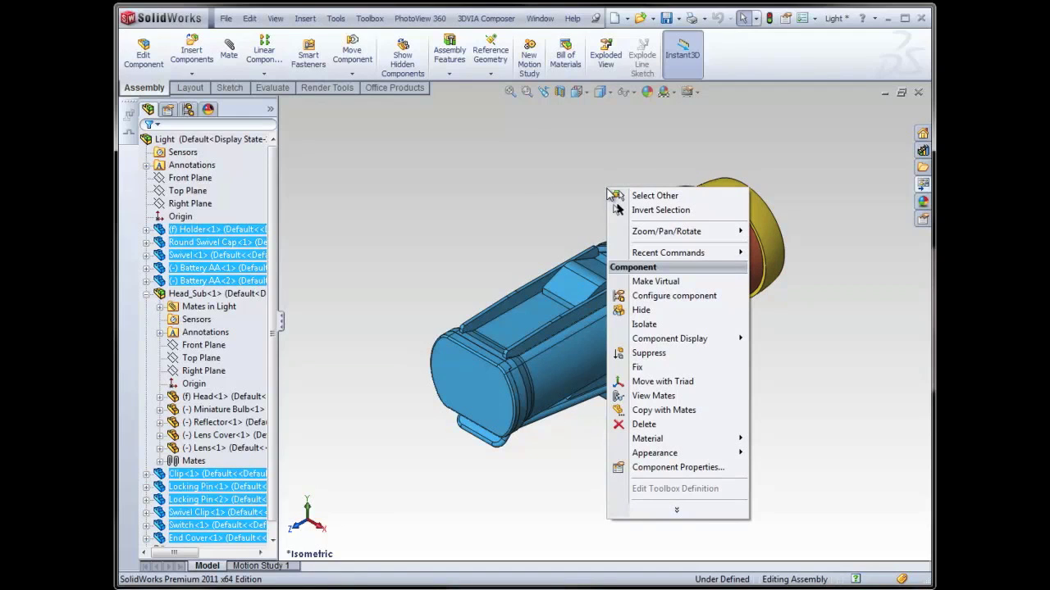
click(643, 310)
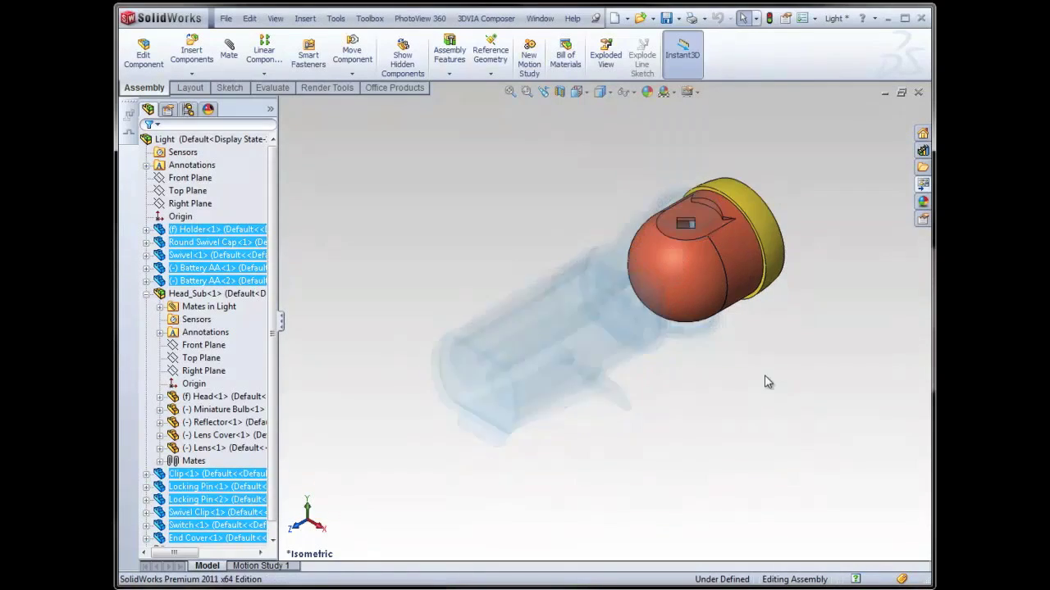
key(f)
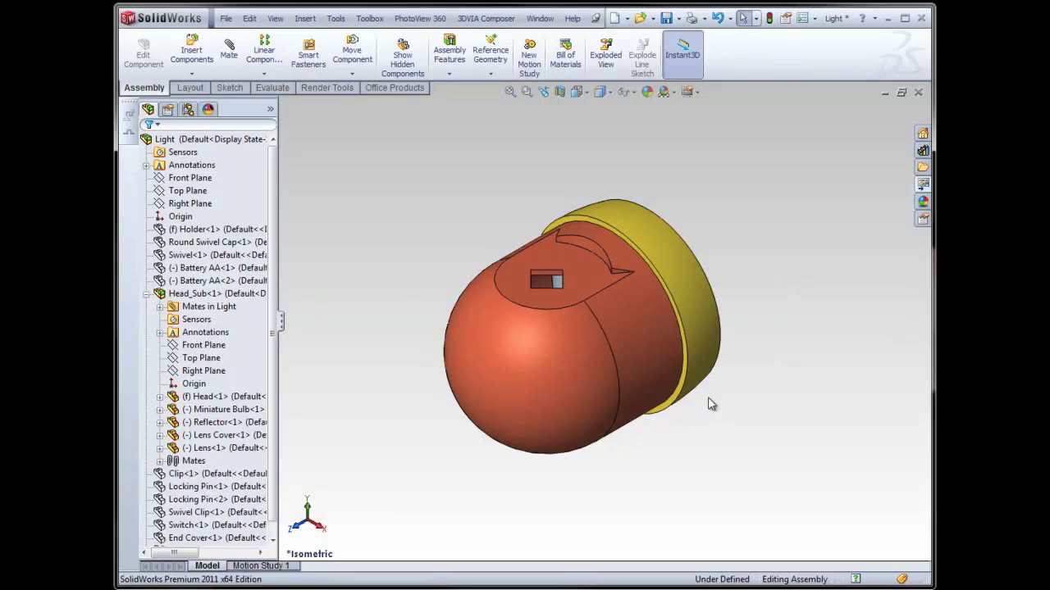
click(756, 18)
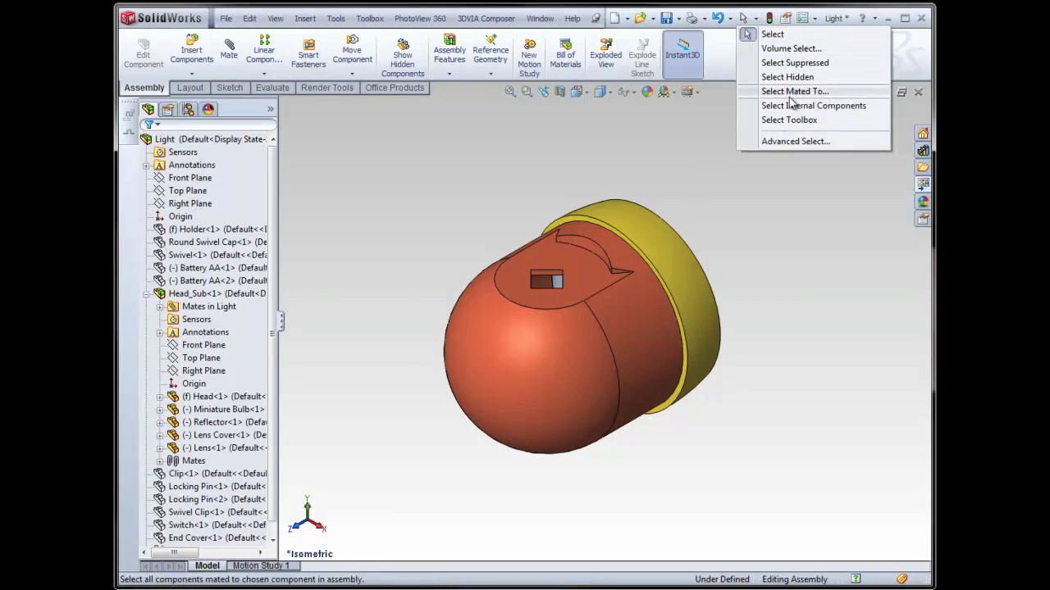
click(788, 299)
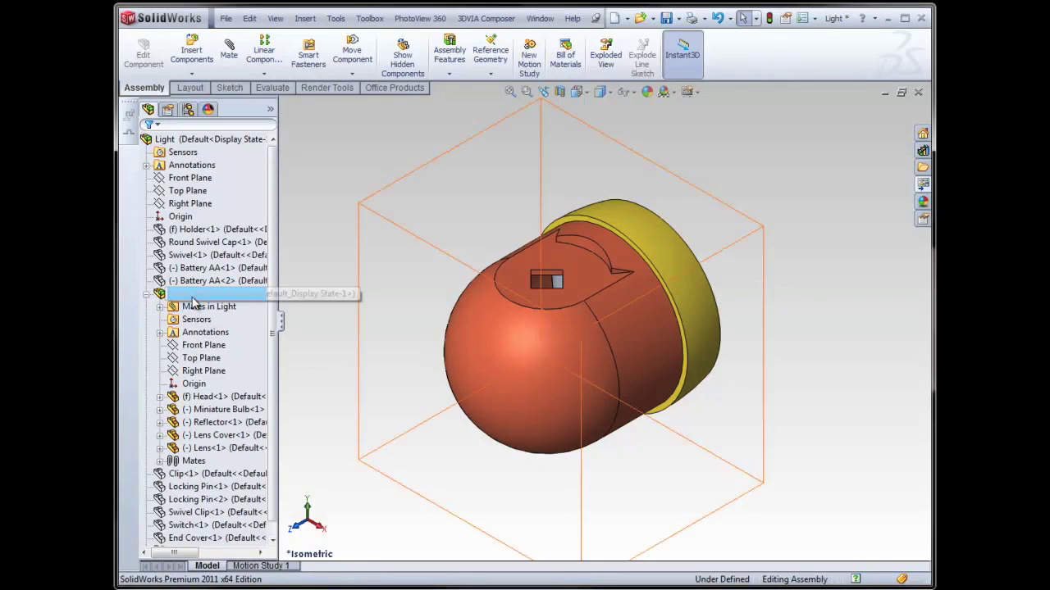
- Open the Head_Sub sub-assembly in its own window from the Light assembly
right_click(203, 295)
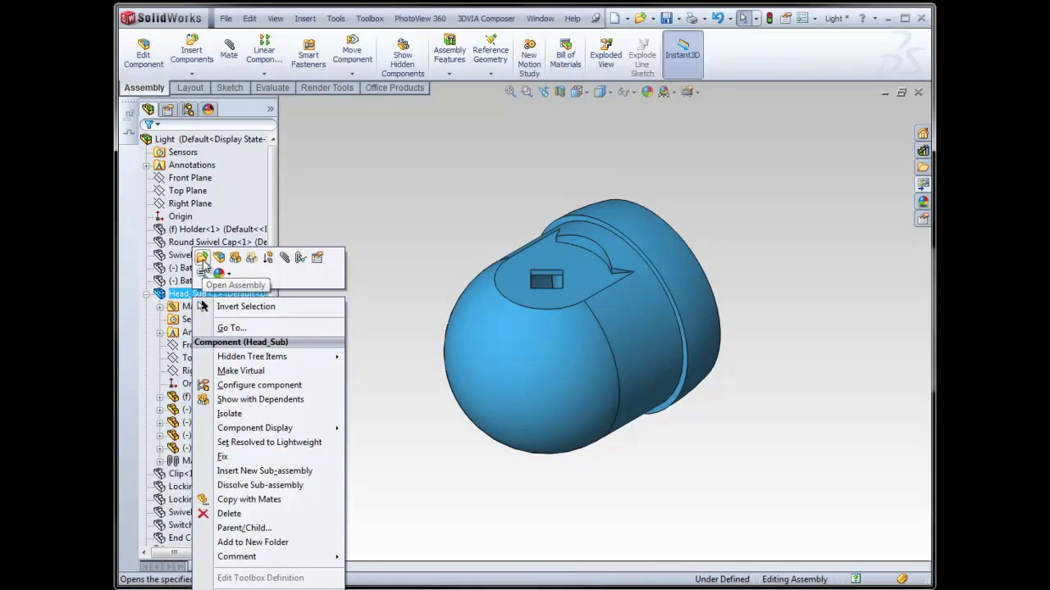
click(202, 259)
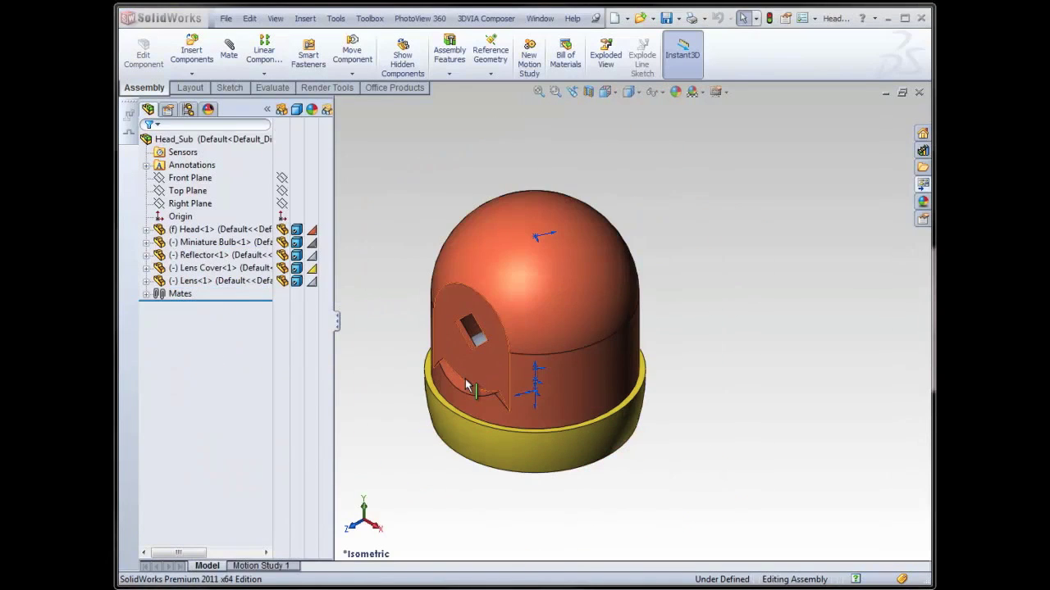
ctrl+middle_drag(503, 366, 594, 350)
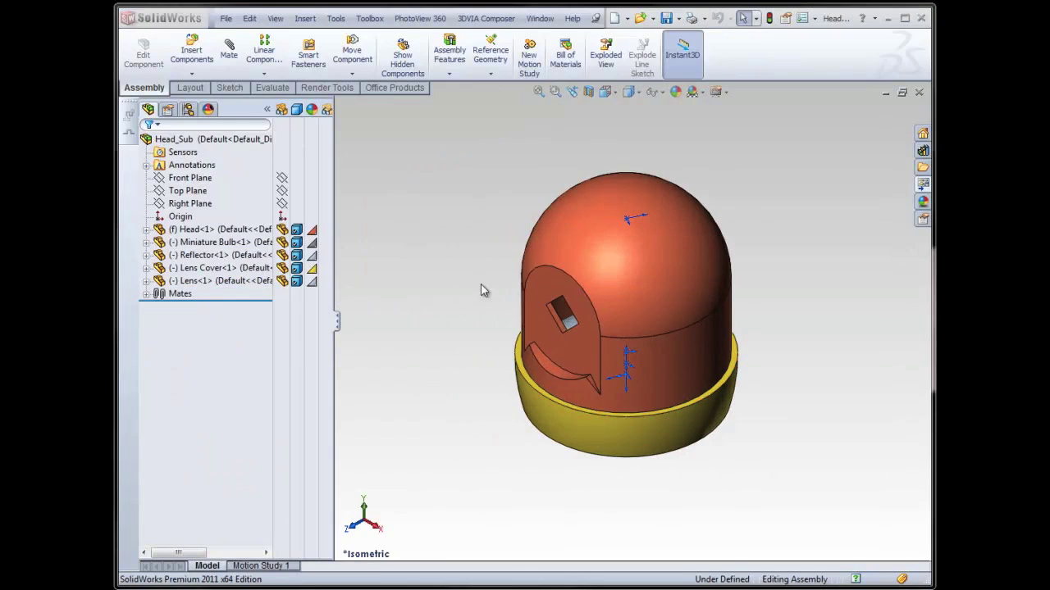